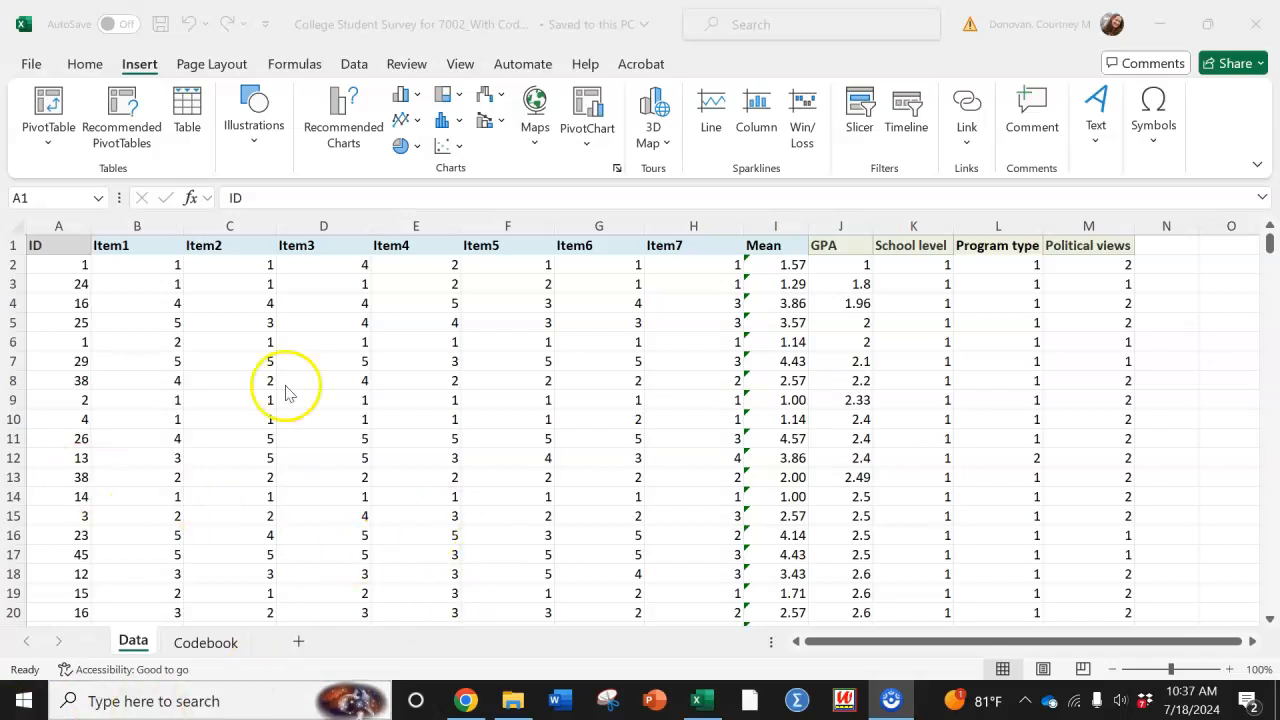
Check in the Excel add-ins manager whether the Analysis ToolPak is enabled, leaving the settings as they are
left_click(327, 332)
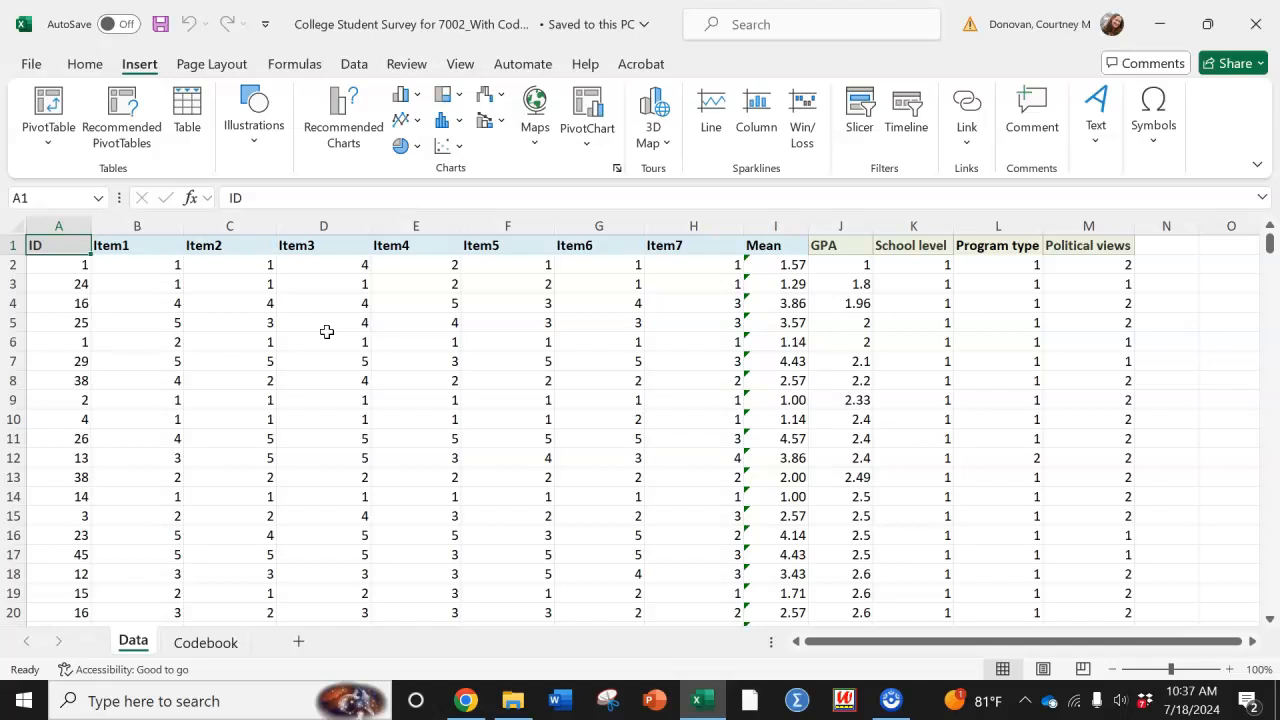
left_click(329, 327)
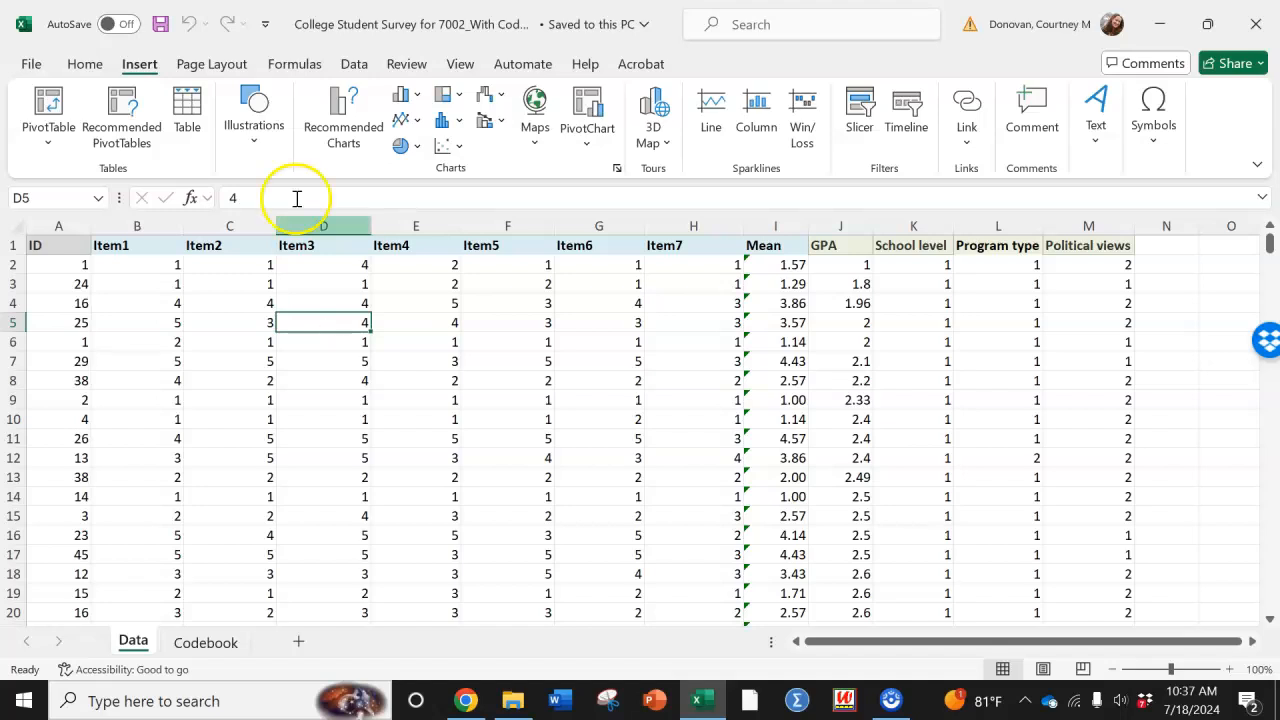
left_click(356, 64)
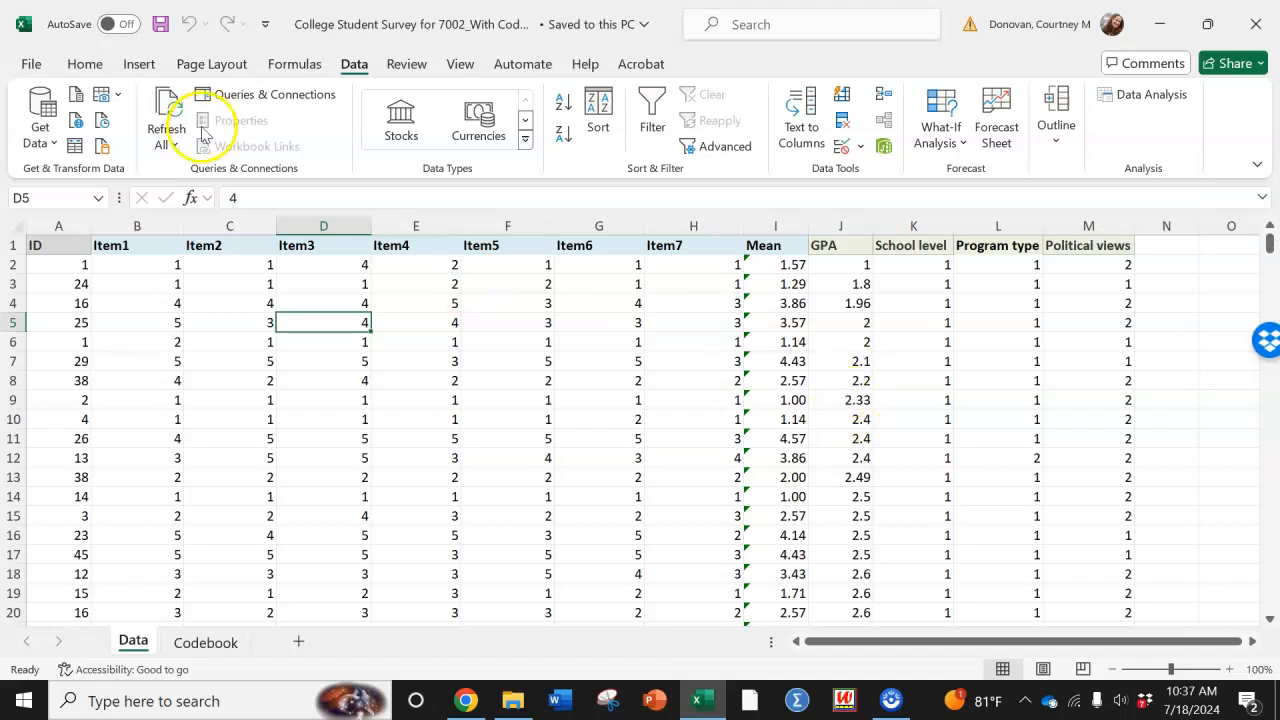
left_click(40, 67)
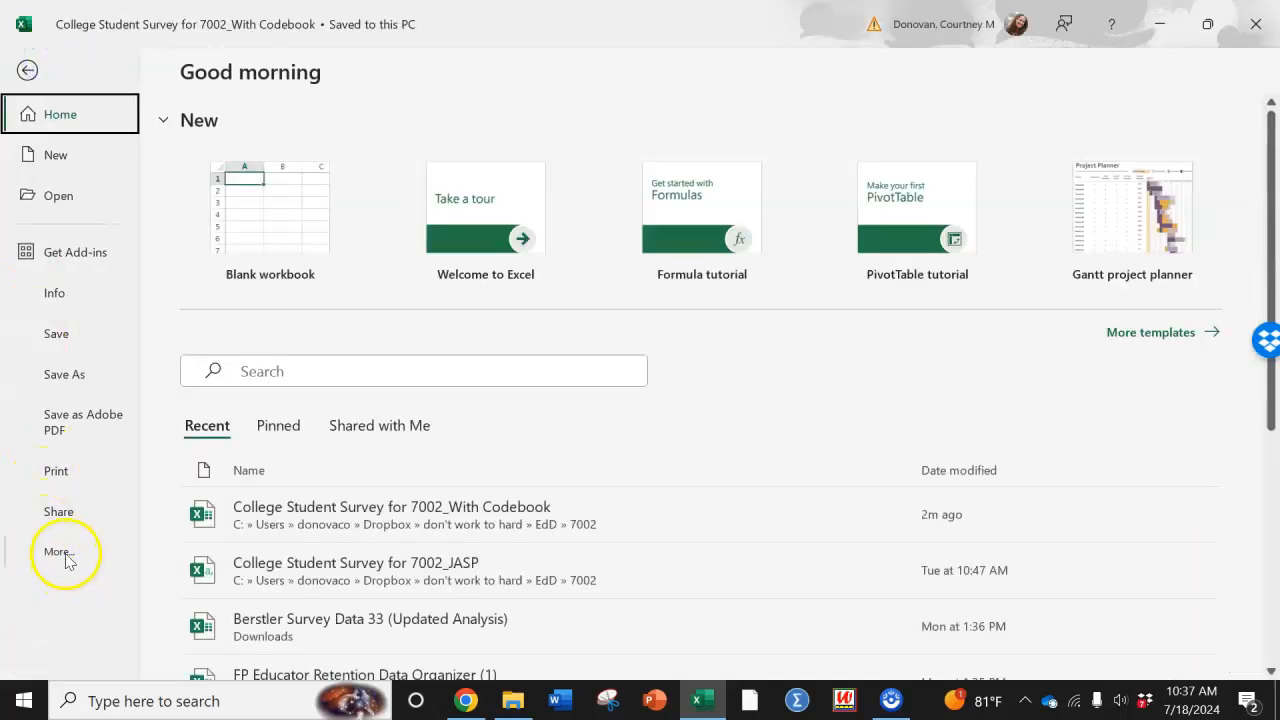
left_click(62, 553)
left_click(199, 550)
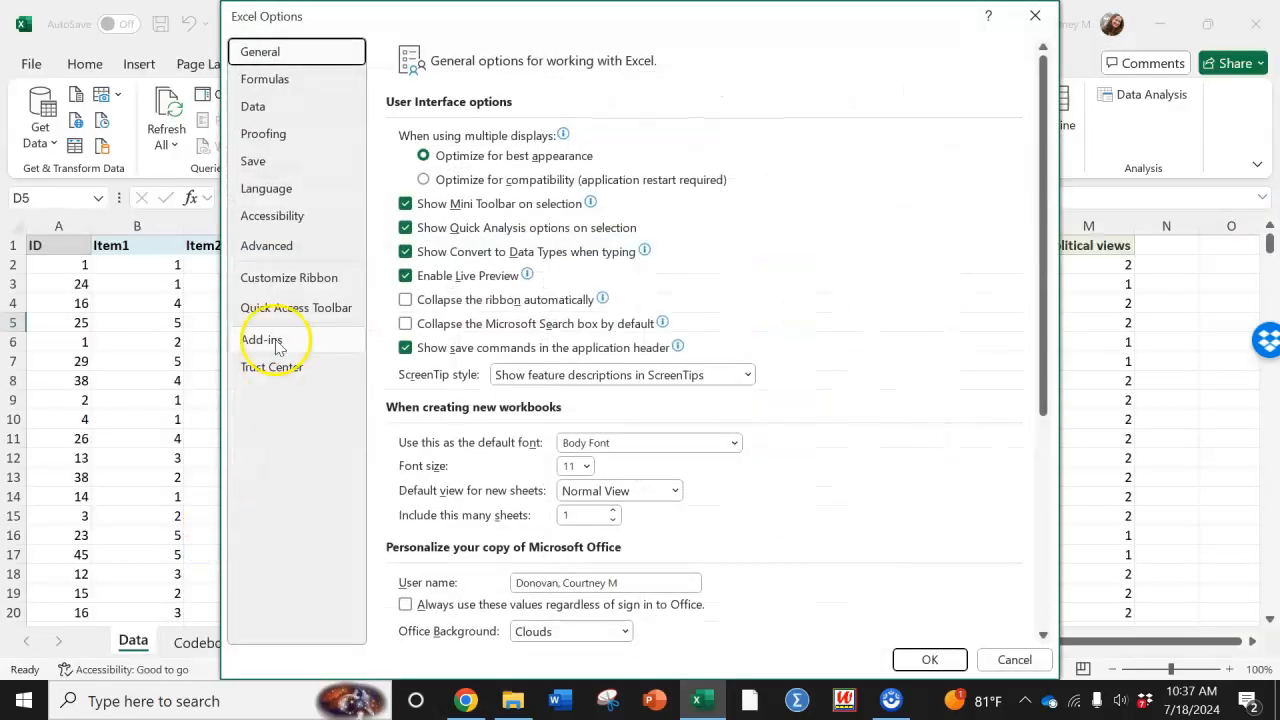
left_click(270, 342)
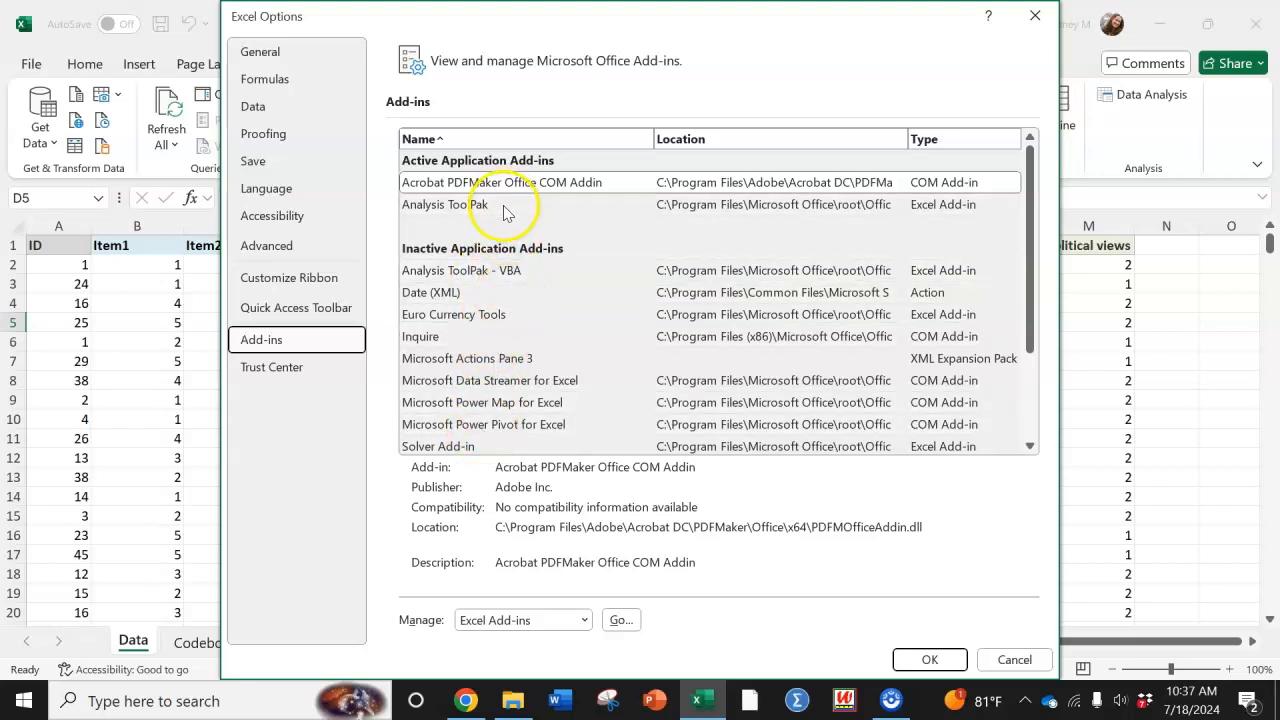
left_click(616, 620)
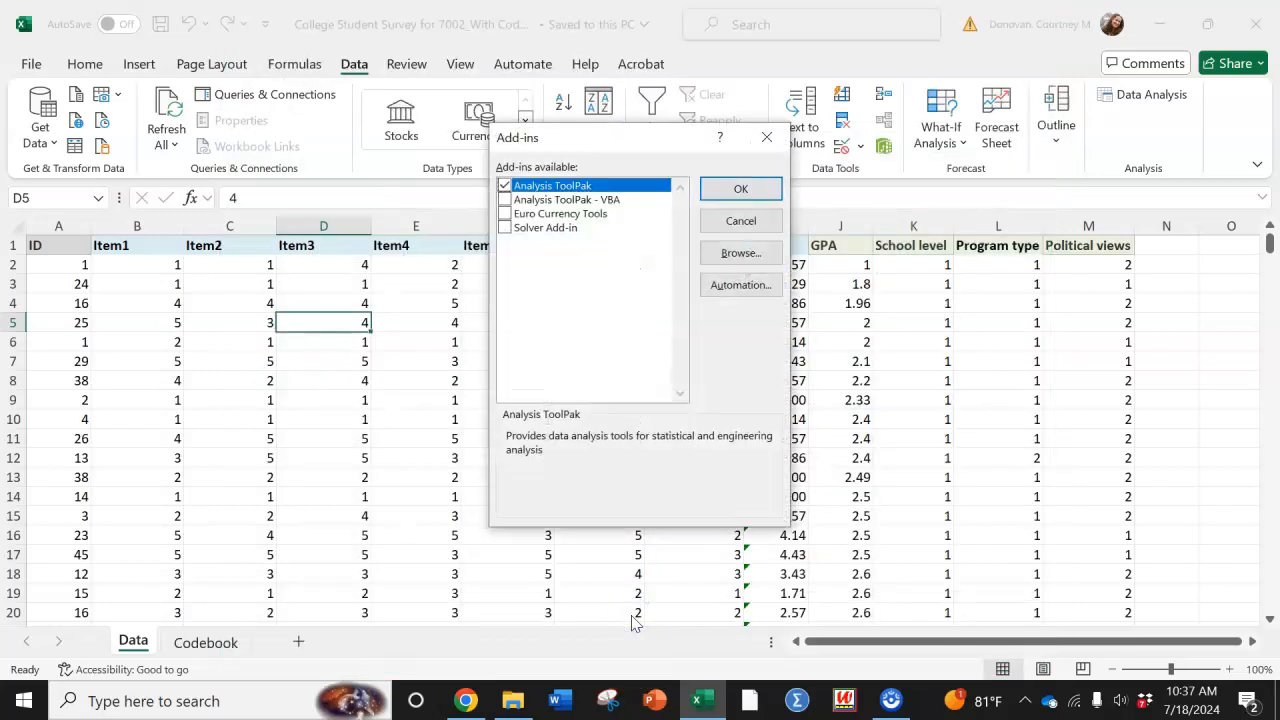
left_click(729, 228)
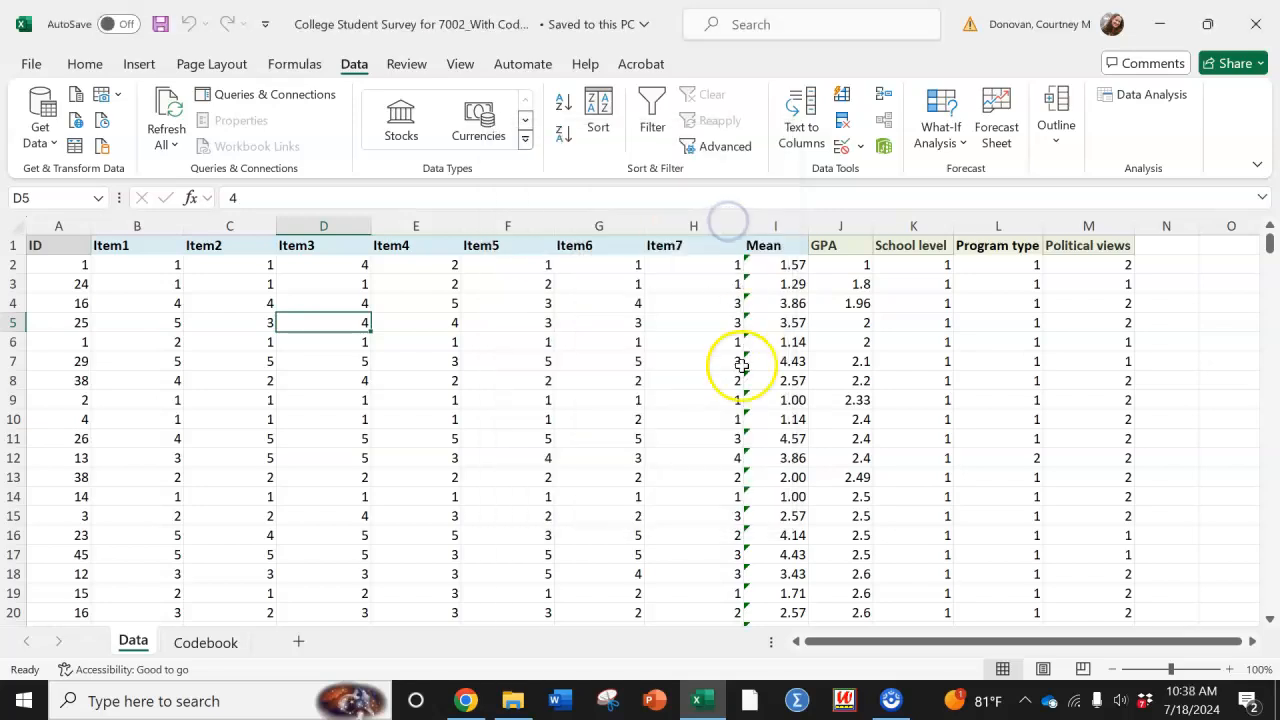
Start a Descriptive Statistics analysis on the Data sheet with input range B1:J361, covering Item1 through GPA
left_click(1148, 102)
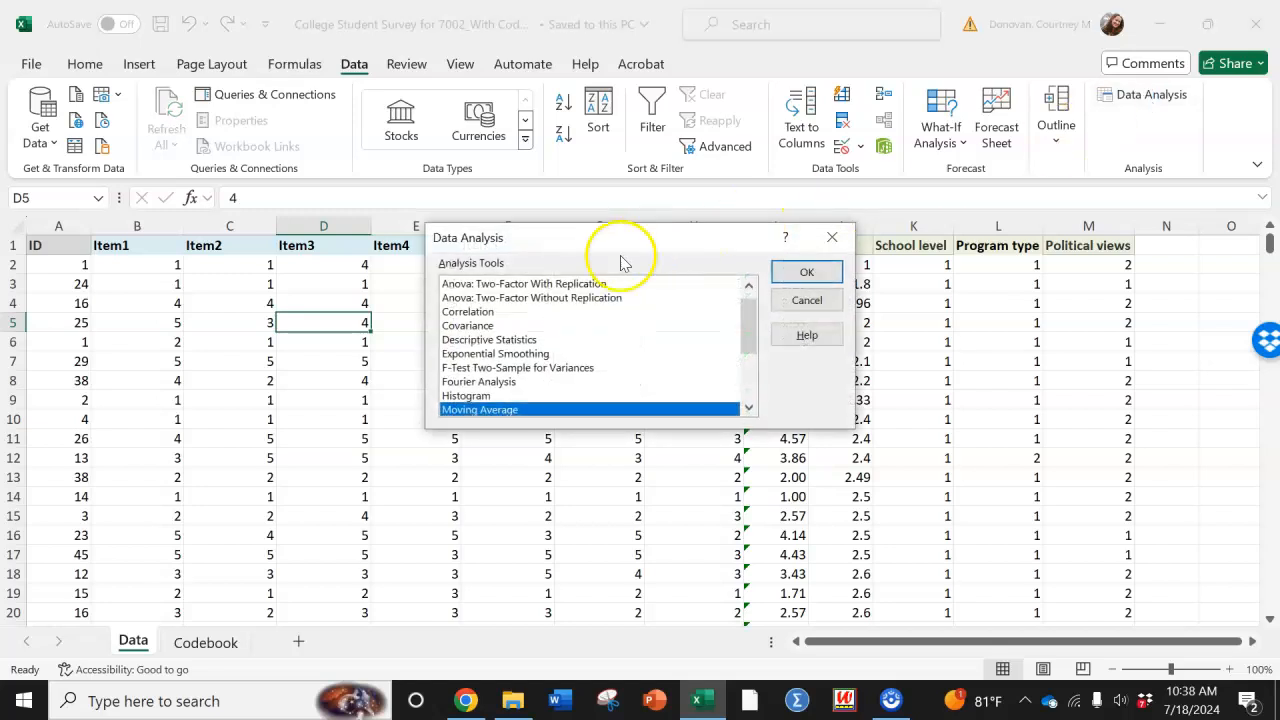
left_click(497, 341)
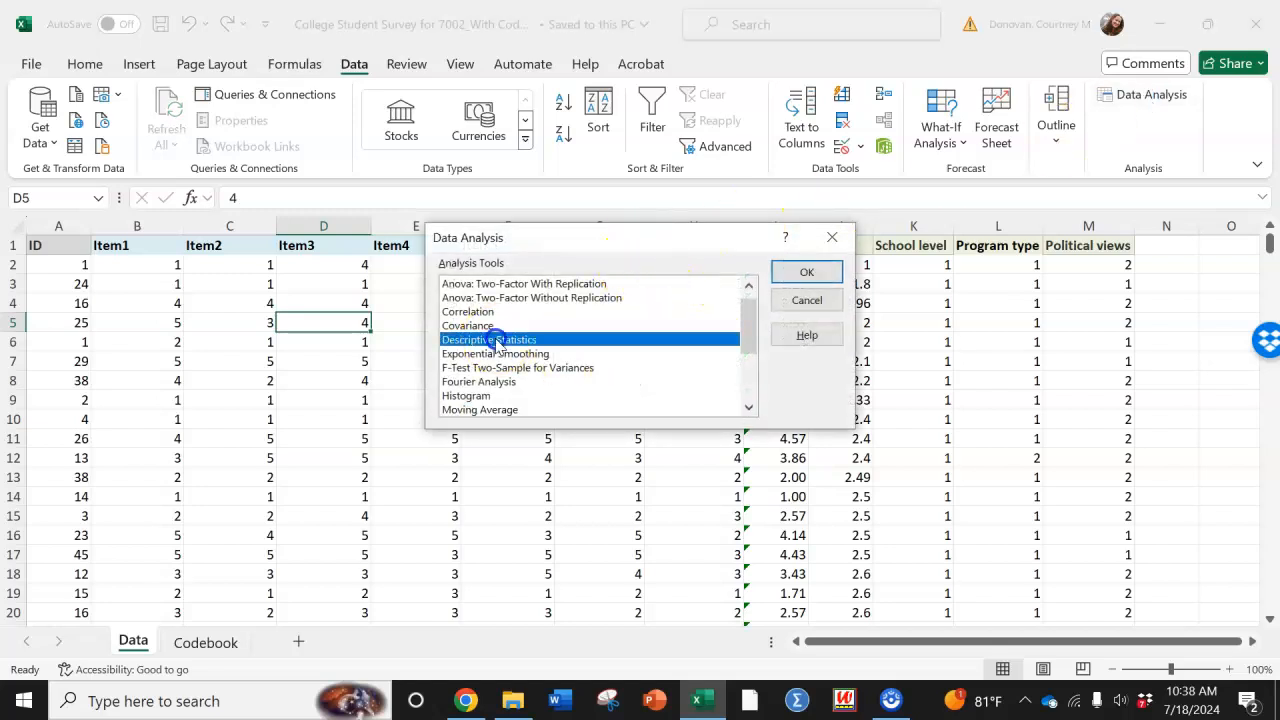
left_click(810, 276)
left_click_drag(590, 163, 469, 363)
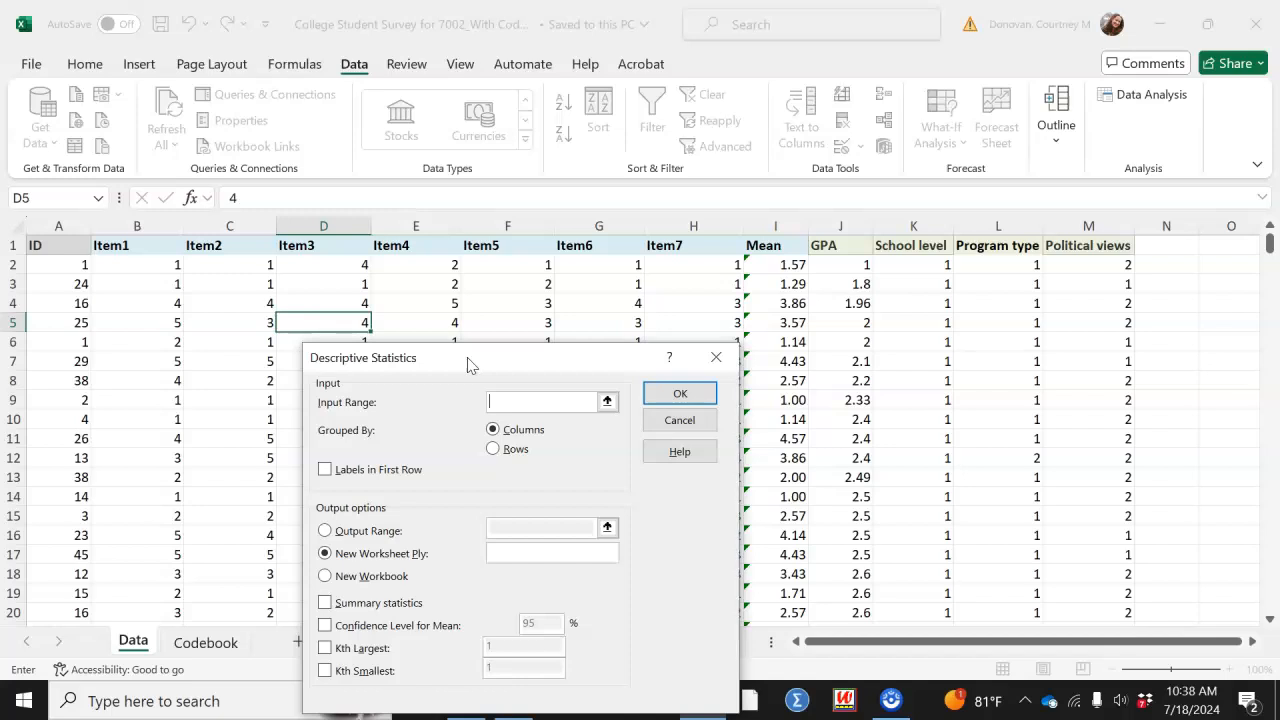
left_click(109, 245)
left_click_drag(109, 245, 706, 253)
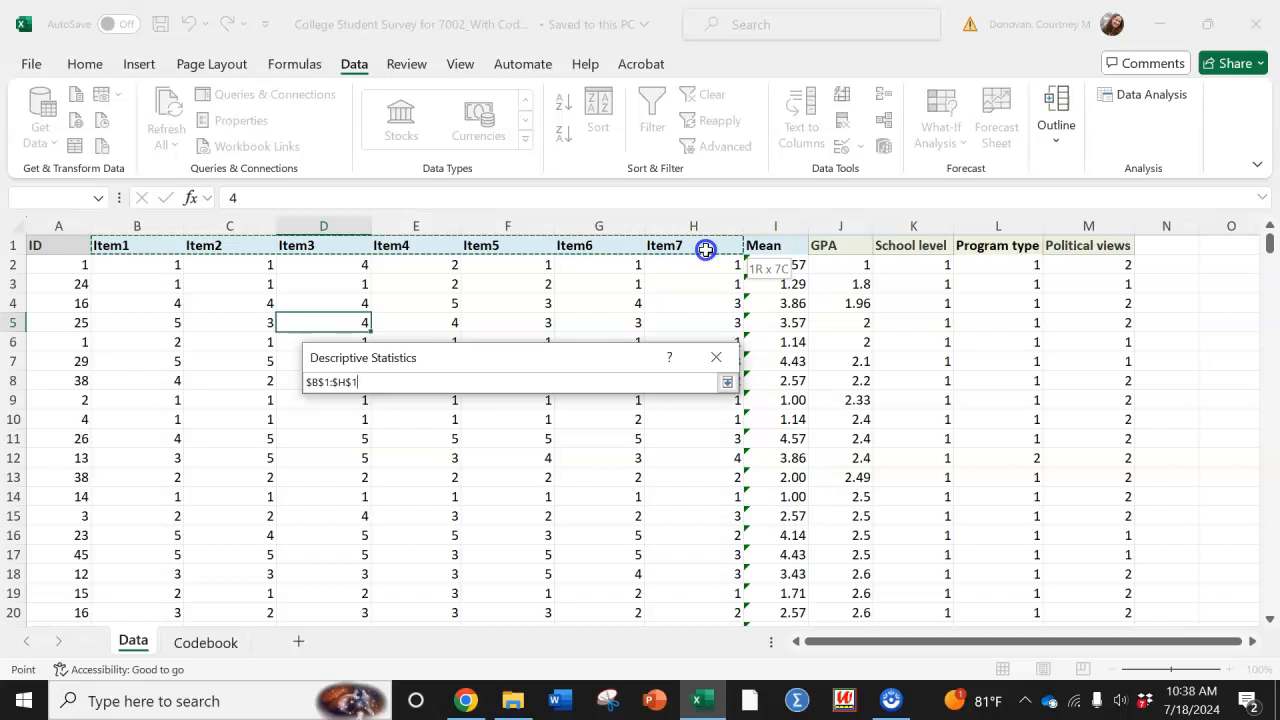
left_click_drag(706, 250, 834, 249)
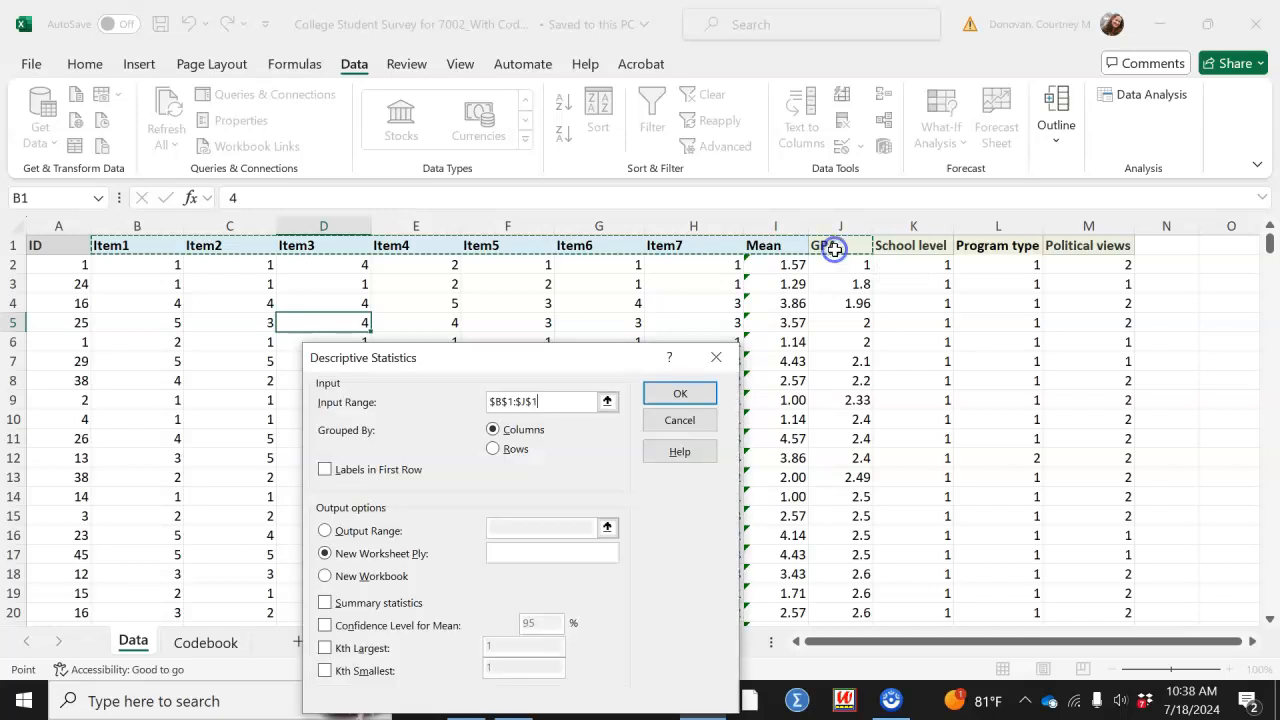
key("ctrl+shift+Down")
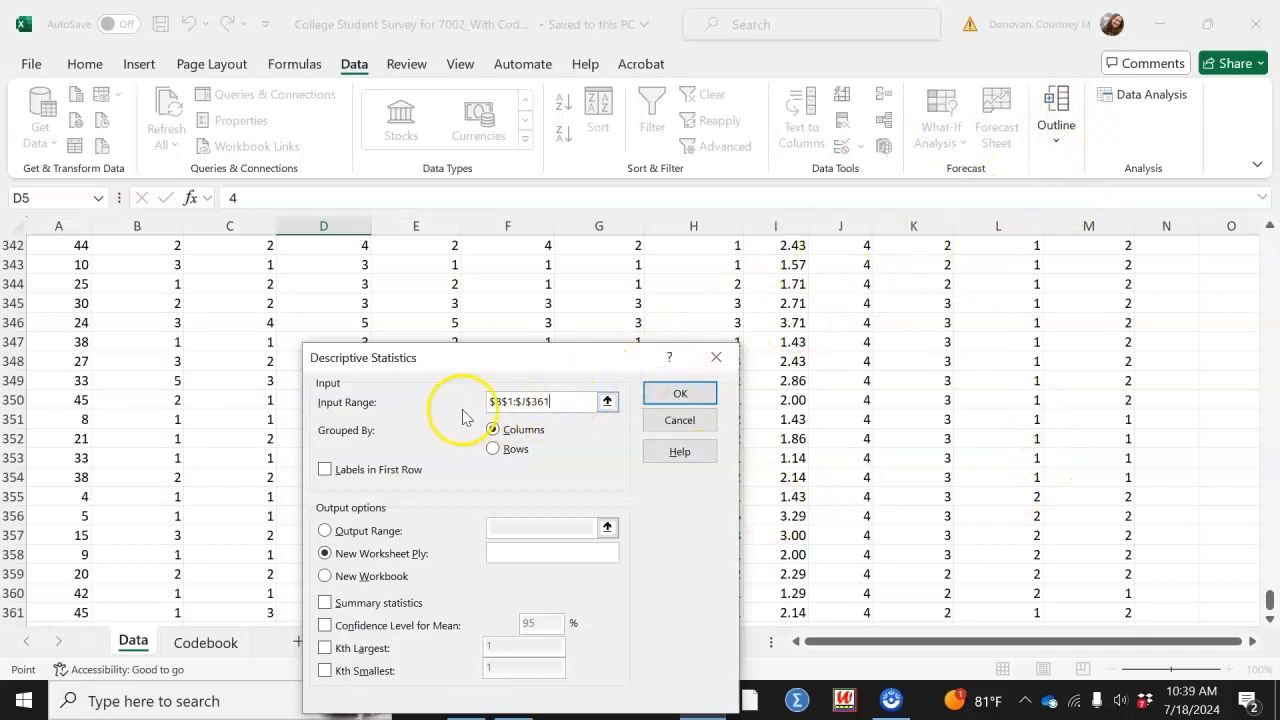
Turn on labels in first row and summary statistics, and run the analysis with output to a new worksheet
left_click(326, 471)
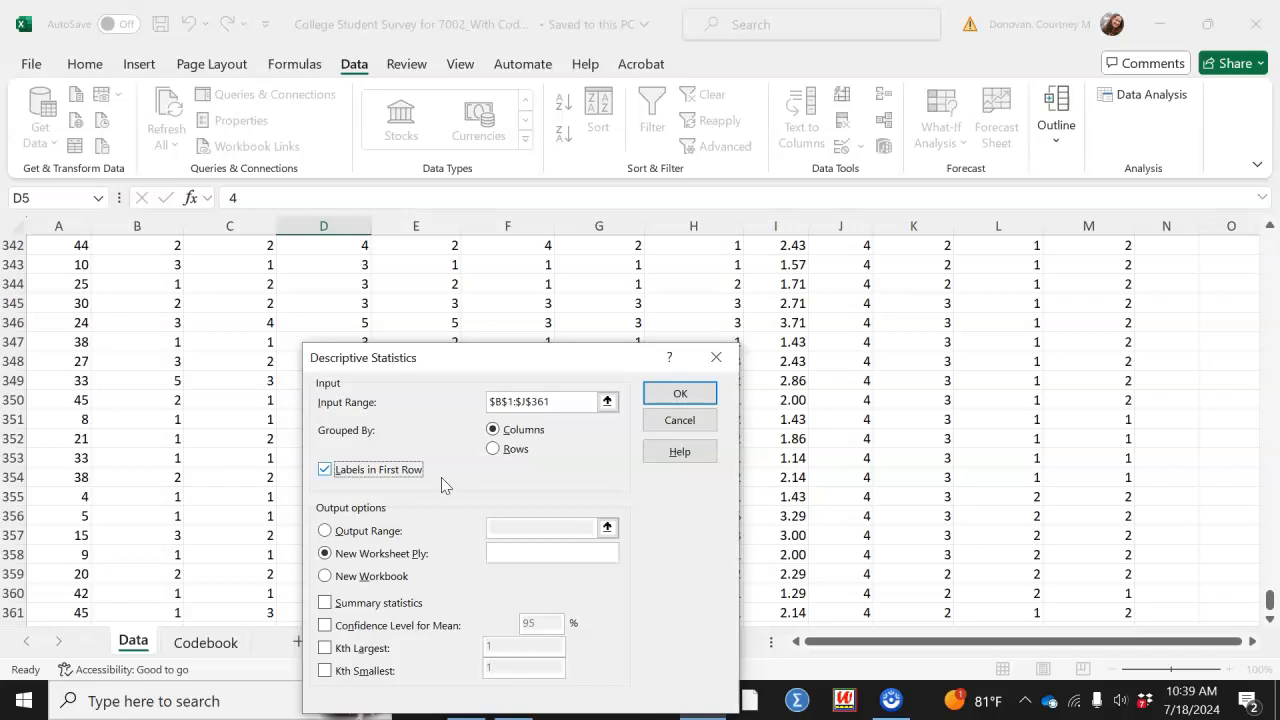
left_click(326, 603)
left_click(682, 393)
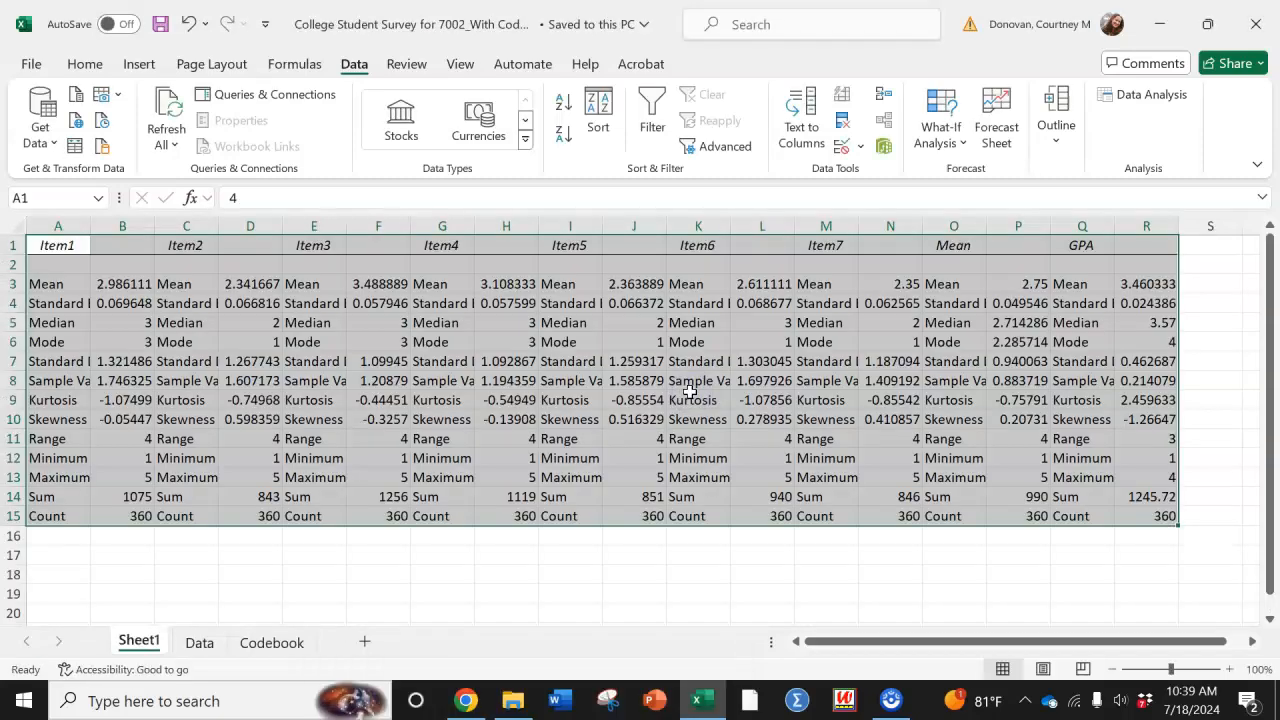
Rename the new output sheet as "Descritive stats continuous ite"
double_click(140, 642)
type("De")
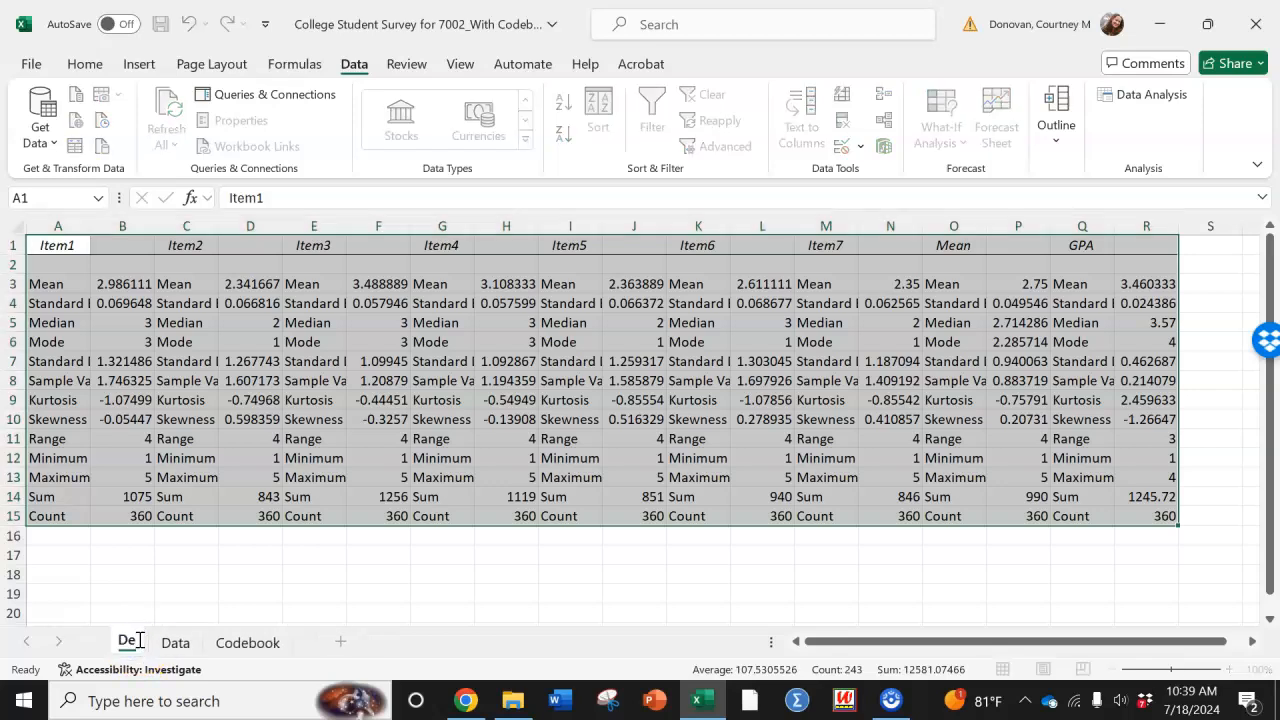
type("scritive")
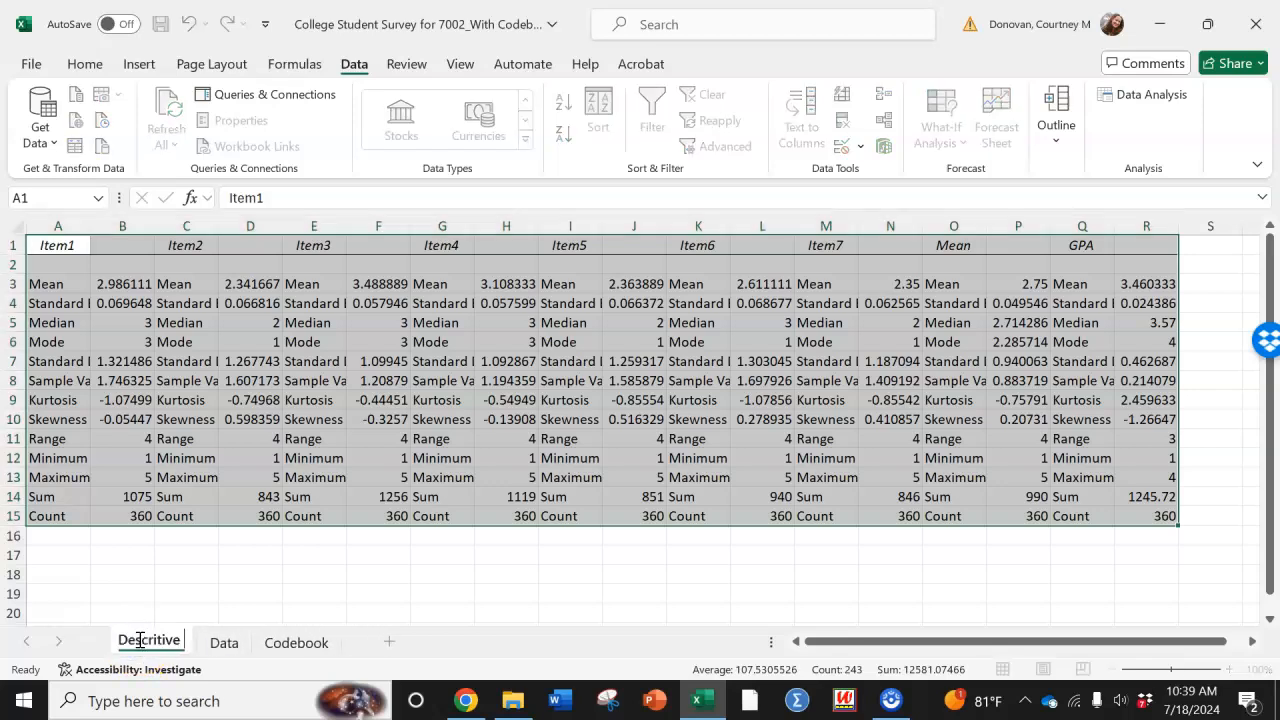
type(" stats continuous ite")
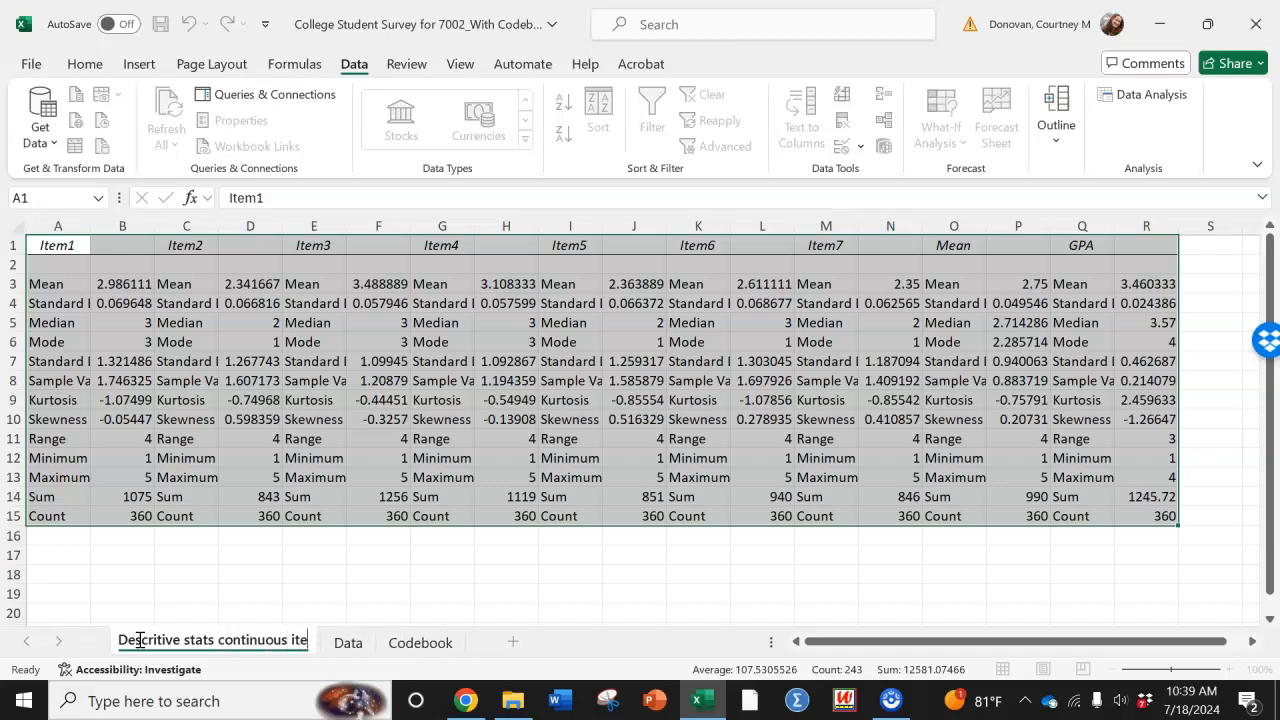
key("Return")
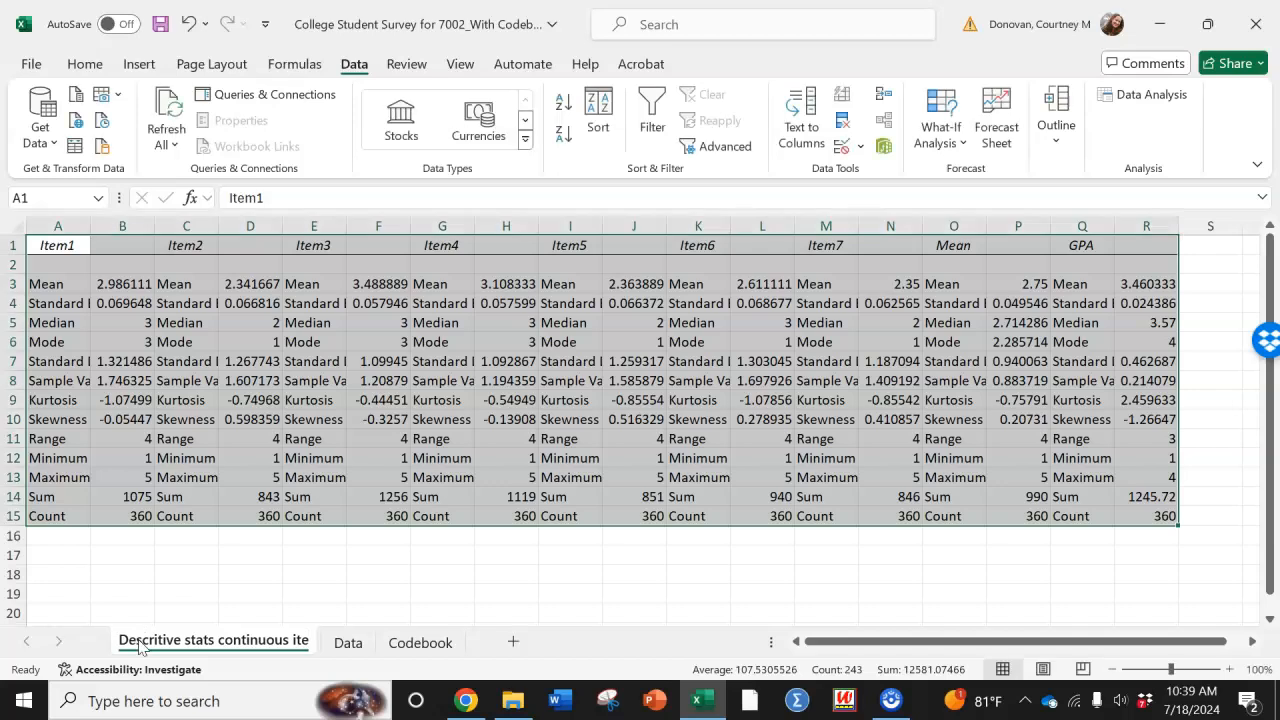
Fill the Item1 statistics block, A1:B15, with light blue
left_click(69, 247)
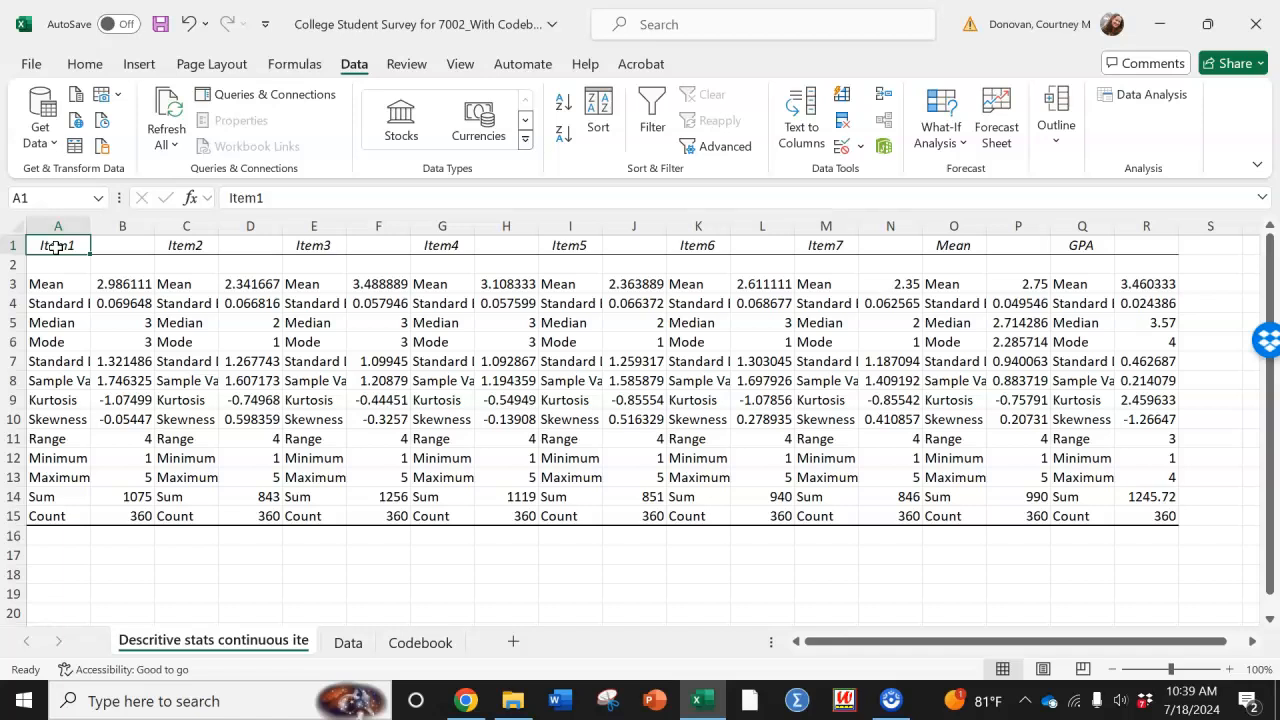
left_click_drag(57, 246, 129, 517)
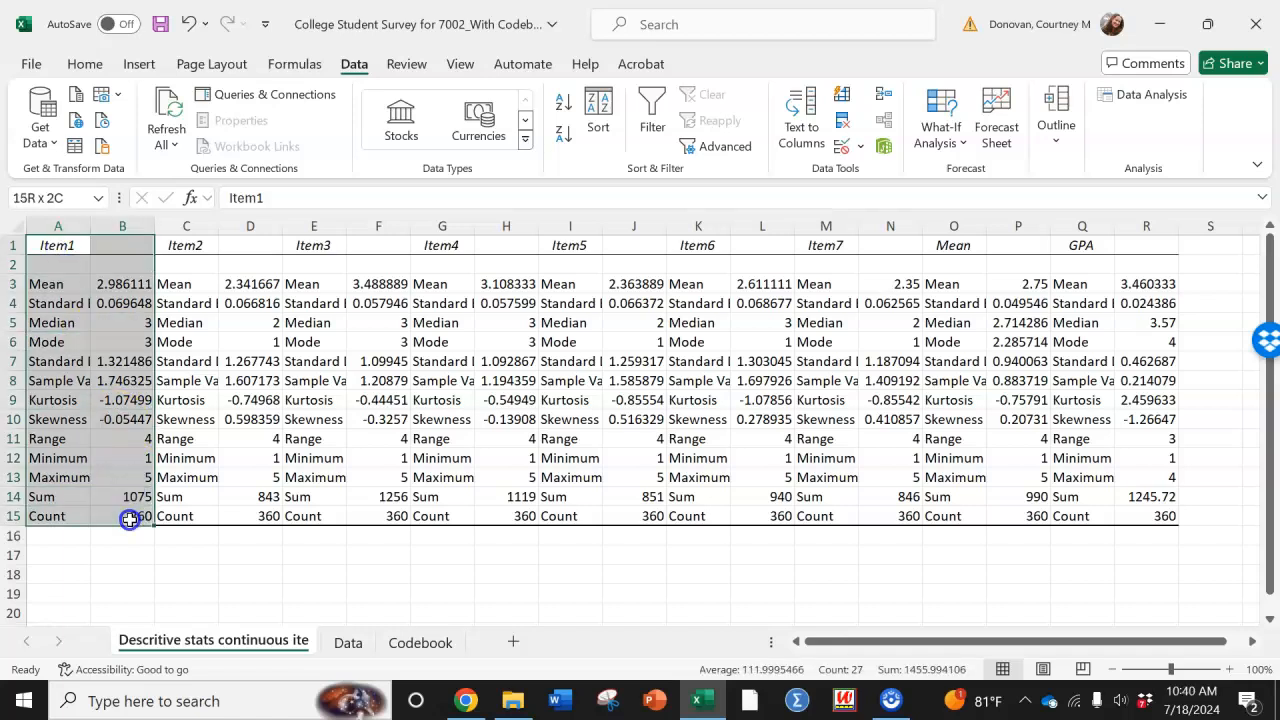
left_click(97, 64)
left_click(192, 146)
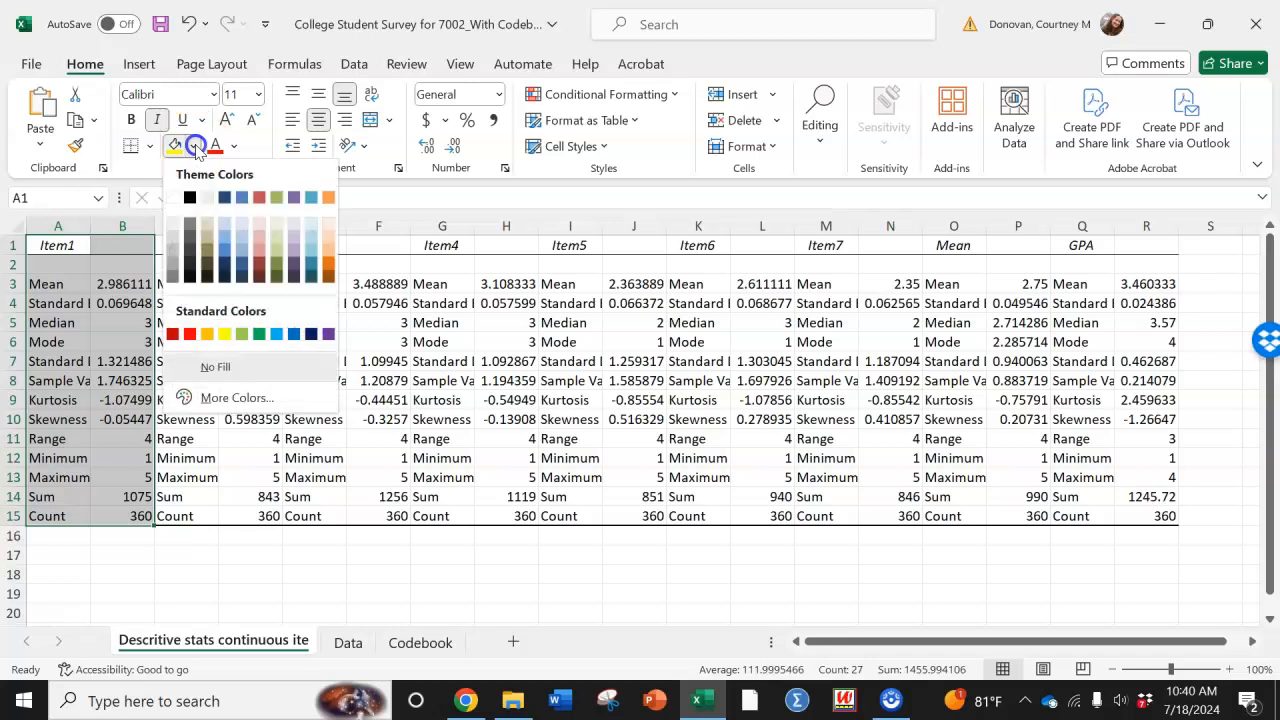
left_click(224, 228)
Apply the same light blue fill to the Item3, Item5 and GPA statistics blocks, rows 1 to 15
left_click_drag(313, 245, 392, 514)
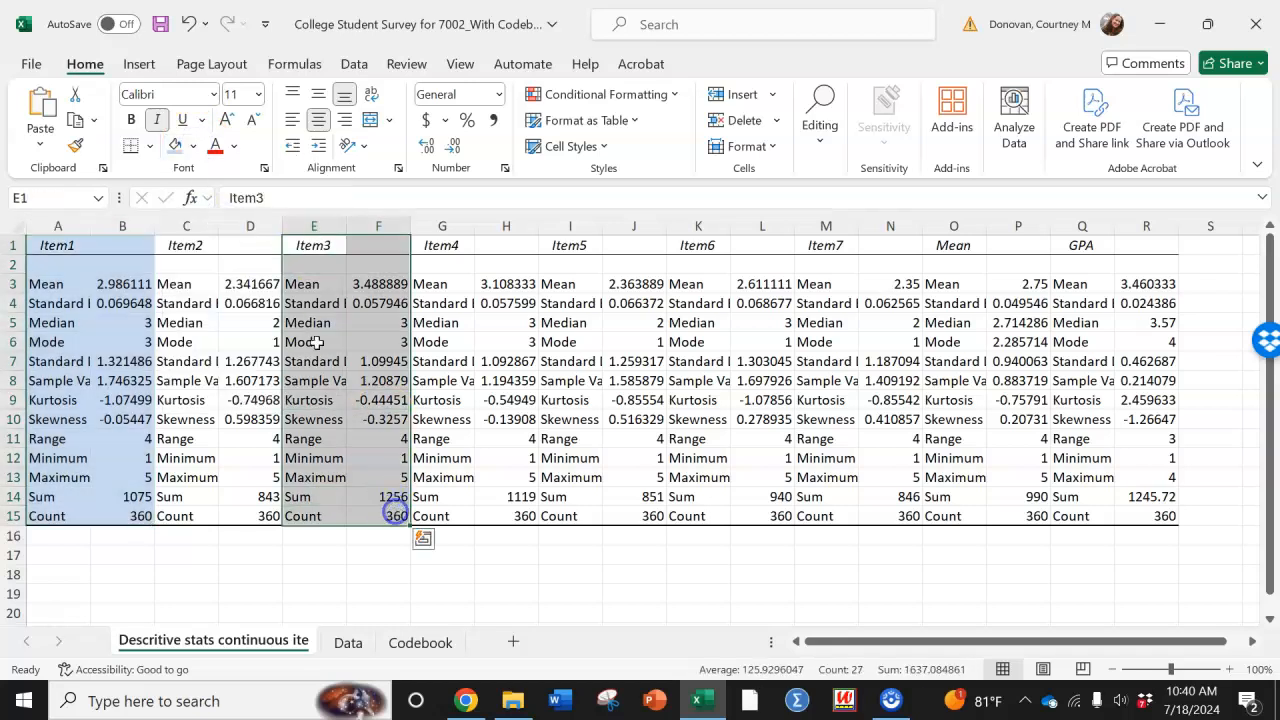
left_click(174, 145)
left_click_drag(571, 250, 660, 520)
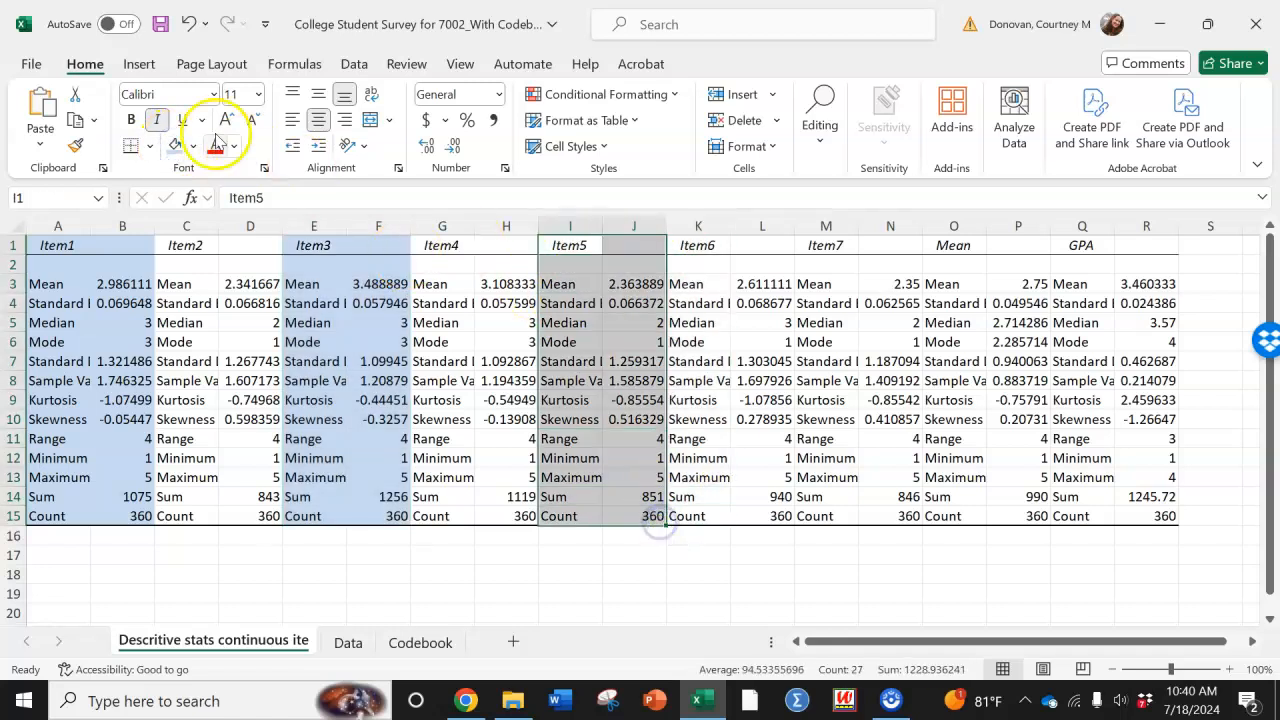
left_click(174, 145)
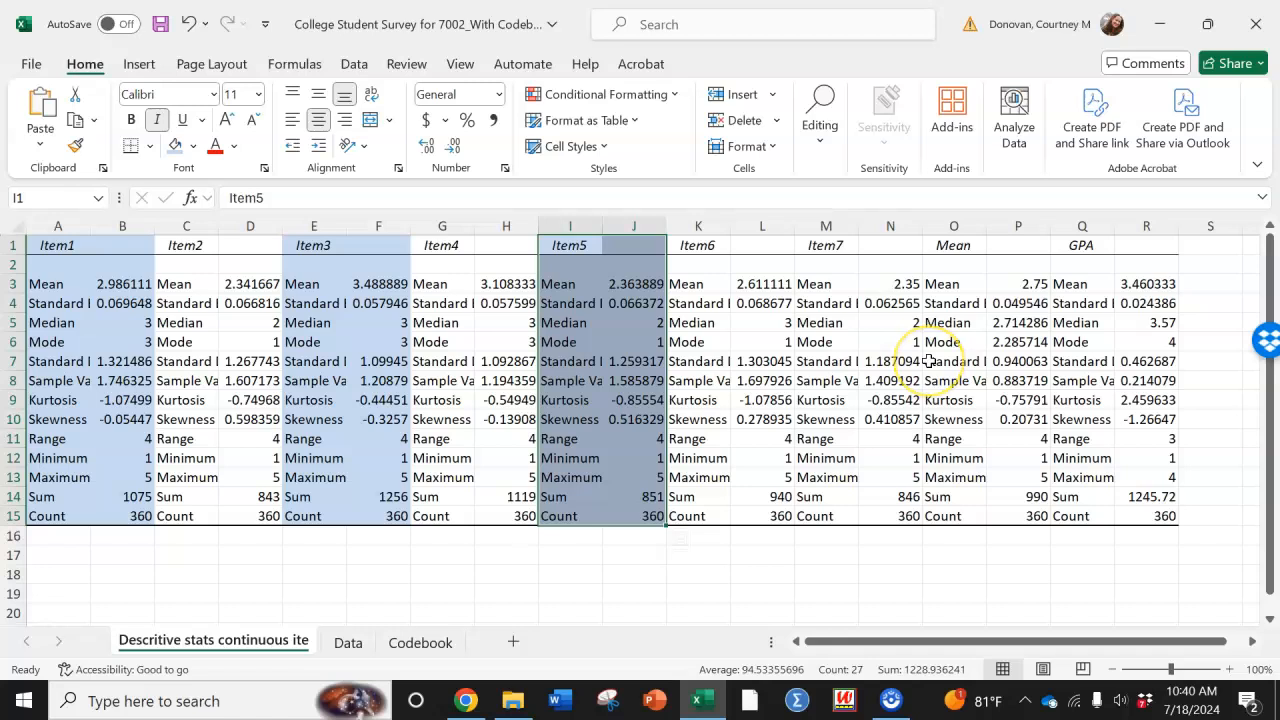
left_click_drag(1075, 248, 1140, 516)
left_click(175, 145)
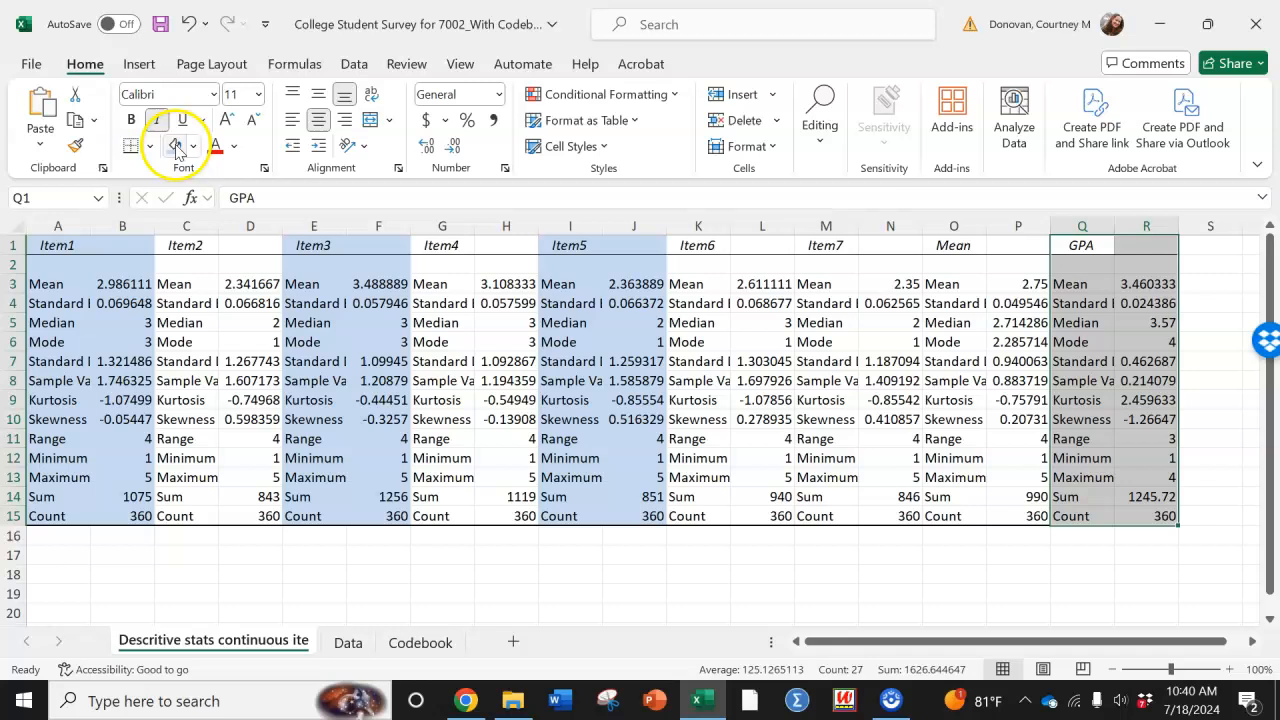
Reduce the GPA statistics values in R3:R15 to two decimal places
left_click(1088, 287)
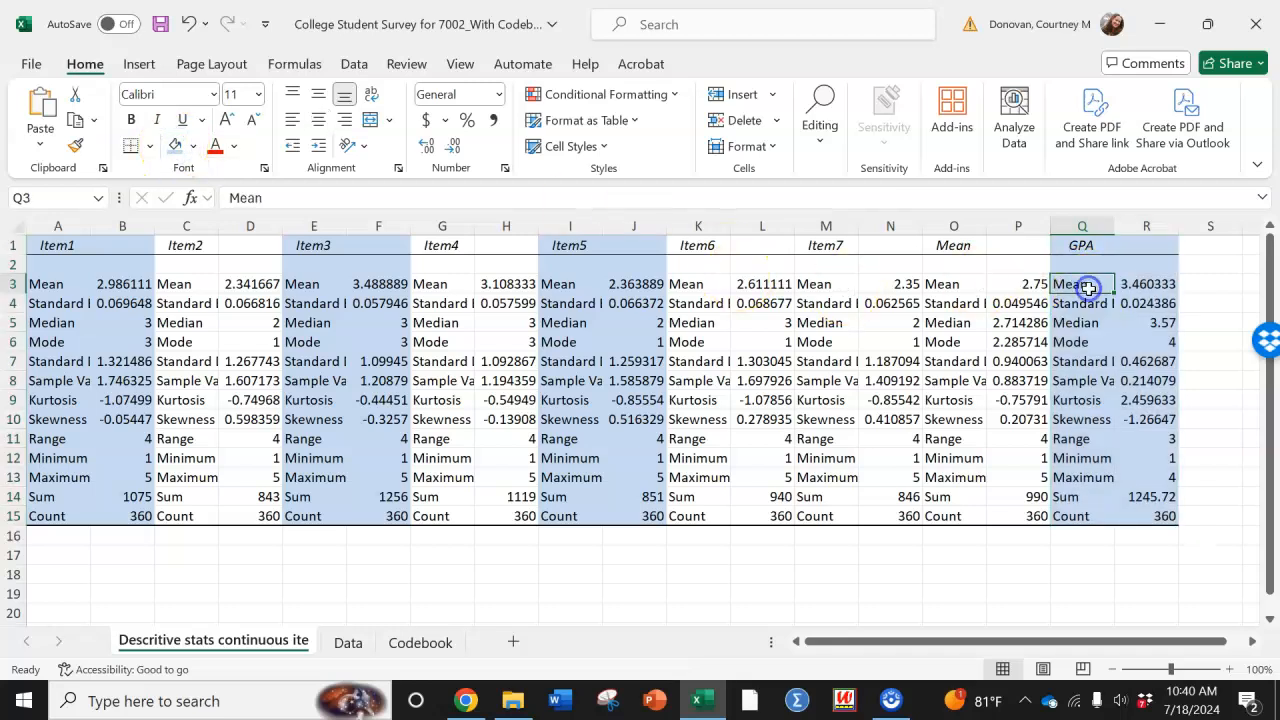
left_click(1143, 286)
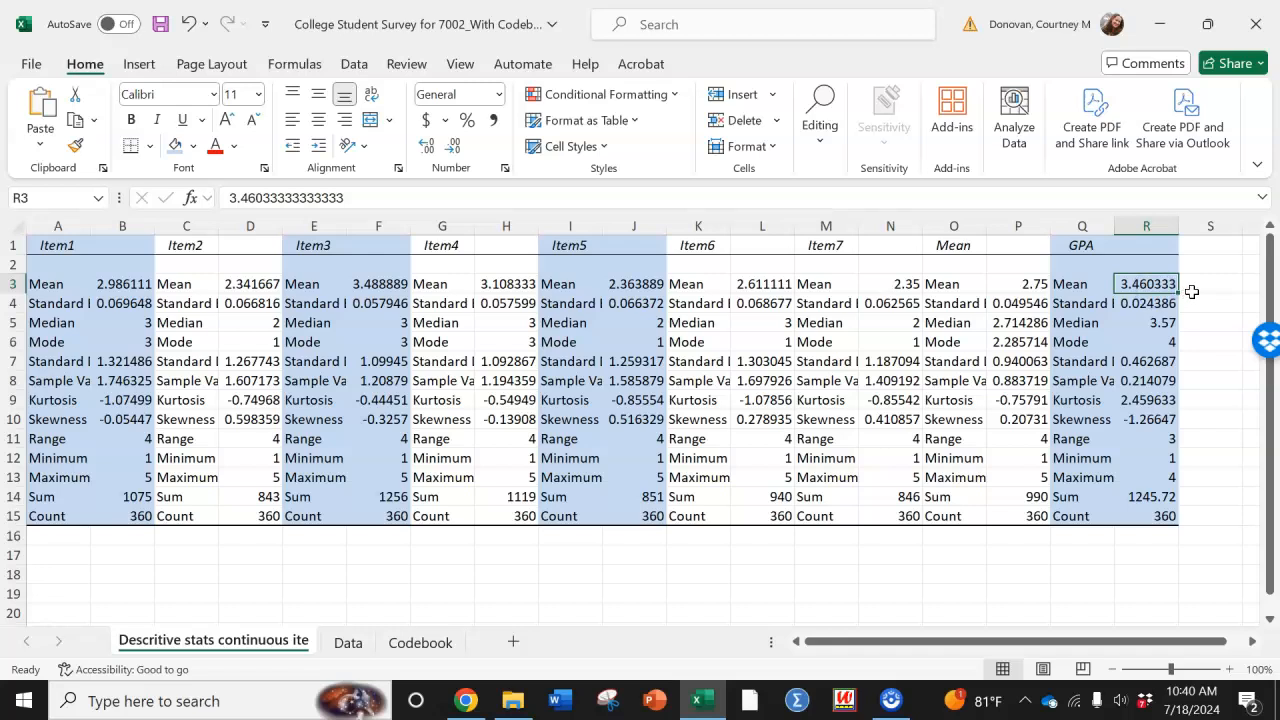
left_click_drag(1168, 282, 1161, 512)
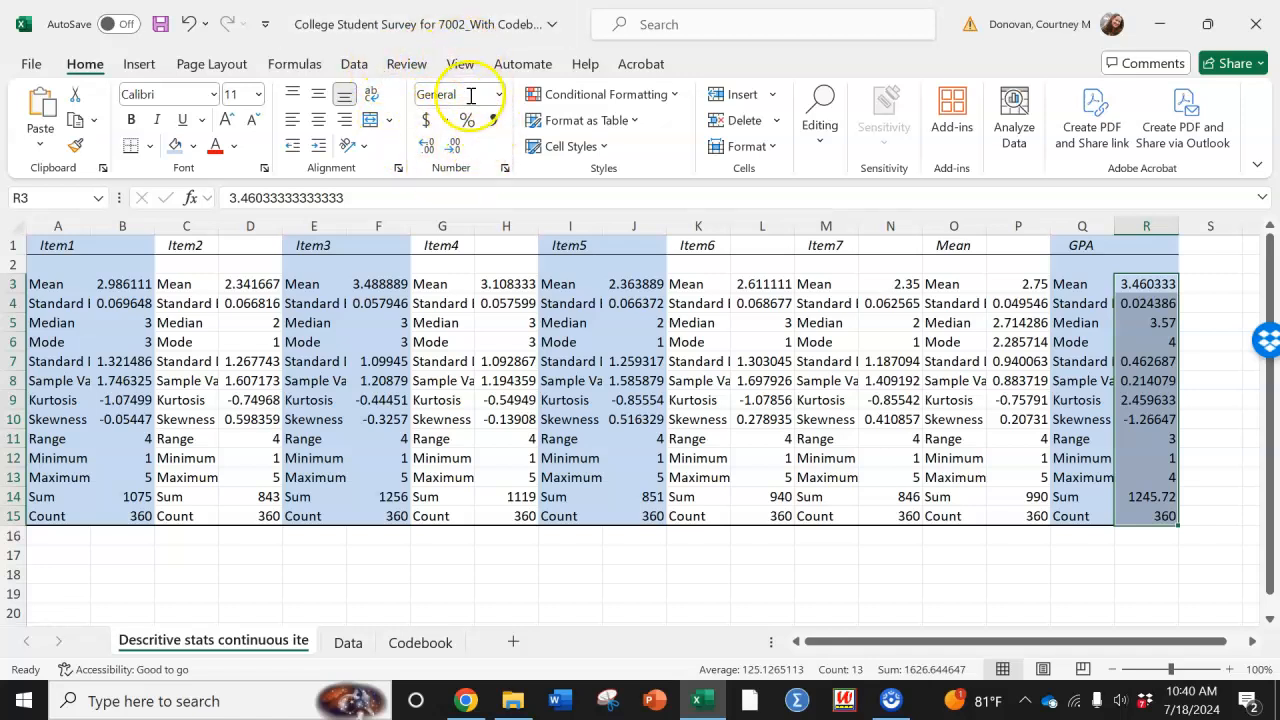
left_click(454, 146)
left_click(454, 146)
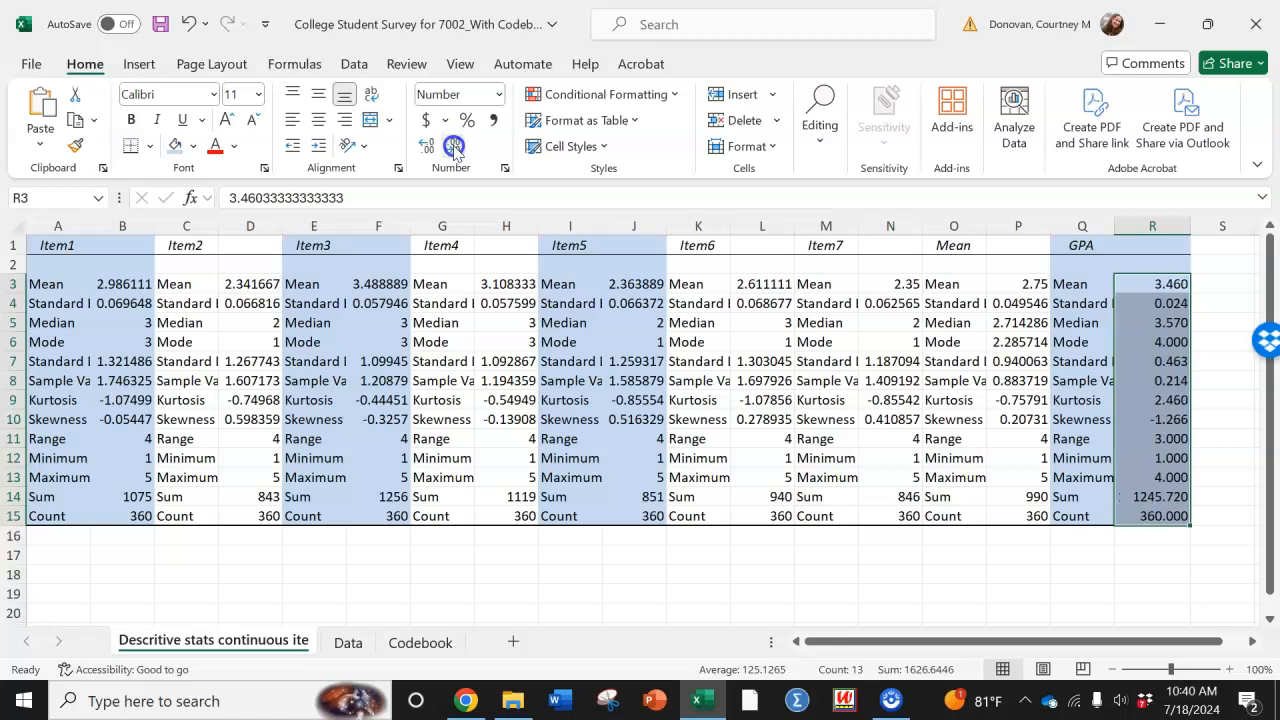
left_click(454, 146)
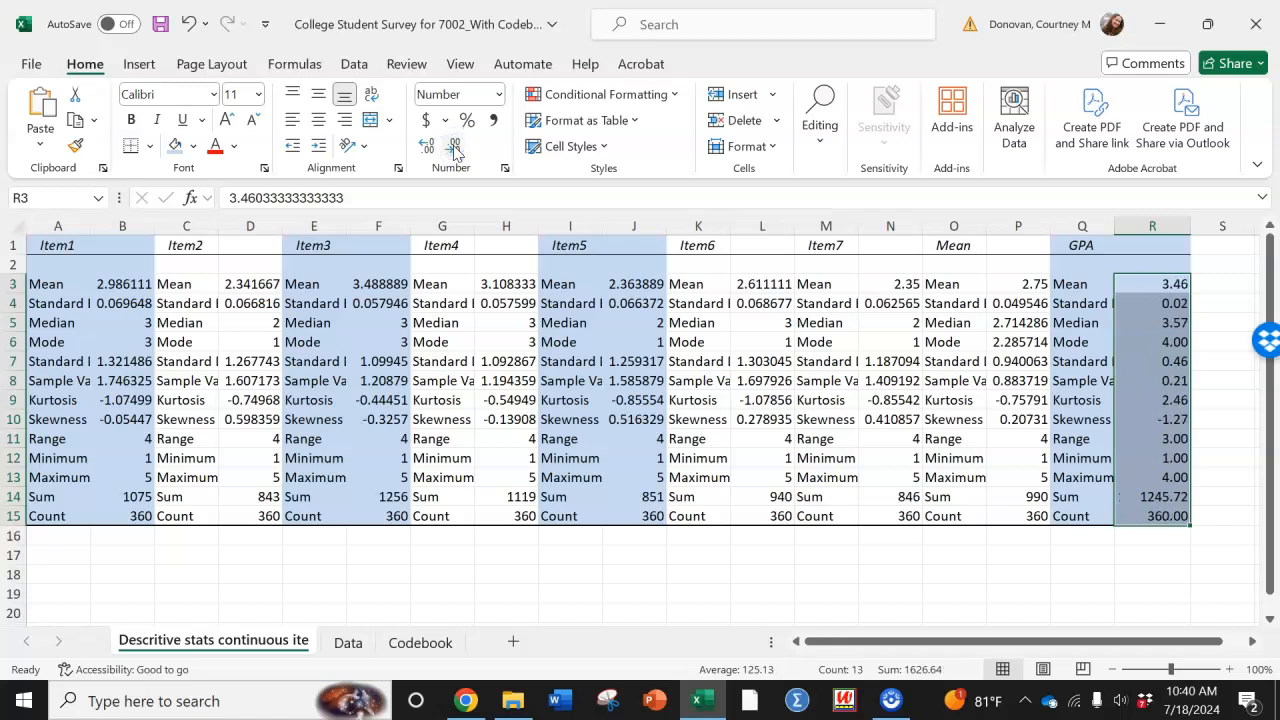
Examine the mean, standard error, median and mode in the GPA statistics block
left_click(1097, 286)
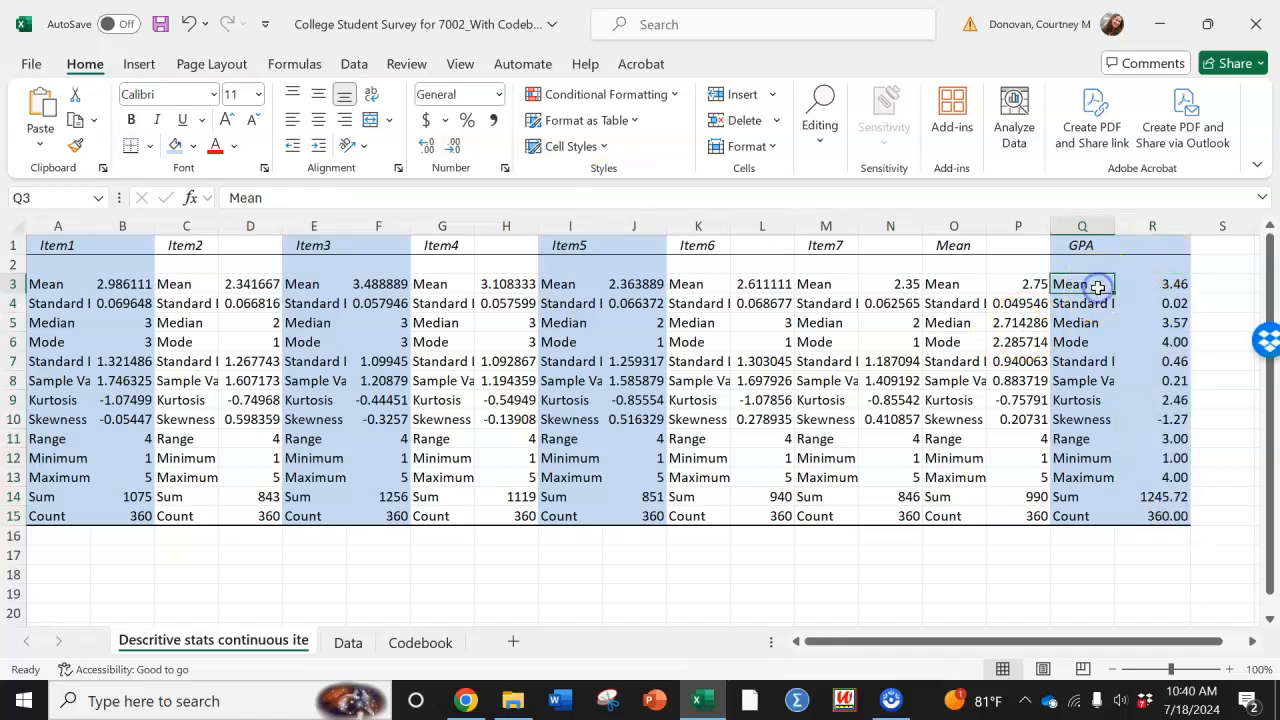
left_click(1165, 284)
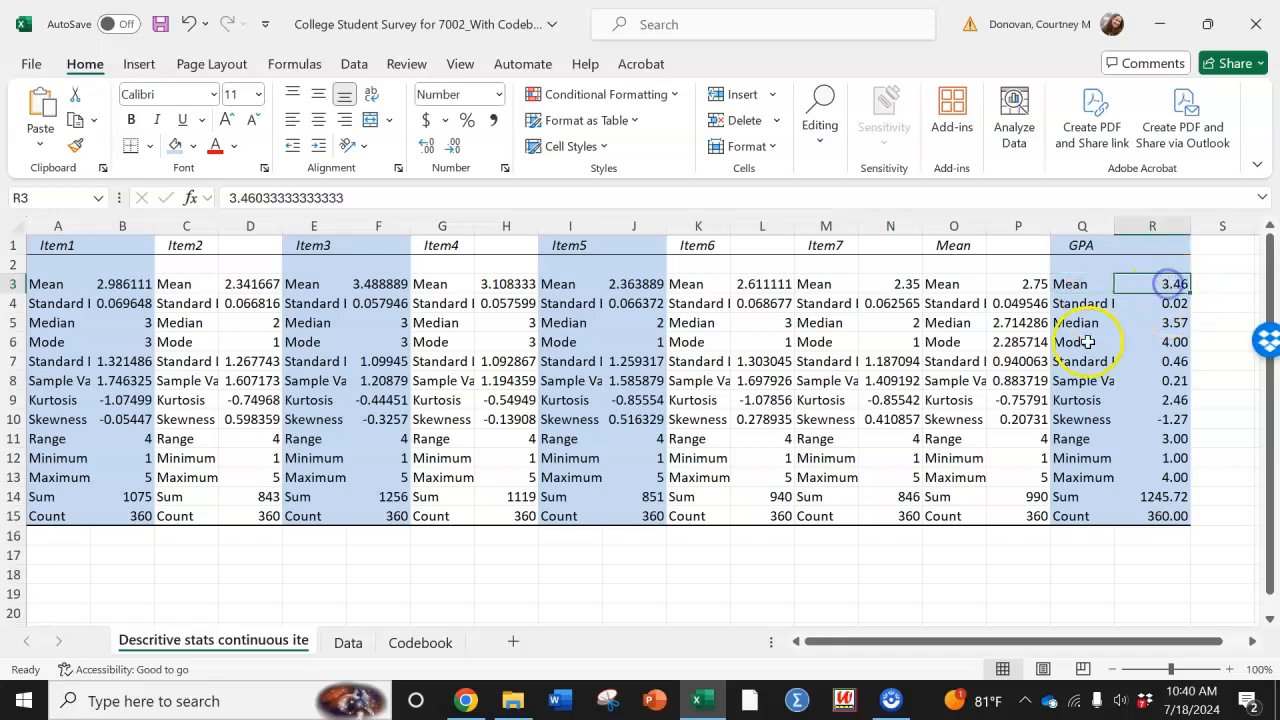
left_click(1075, 305)
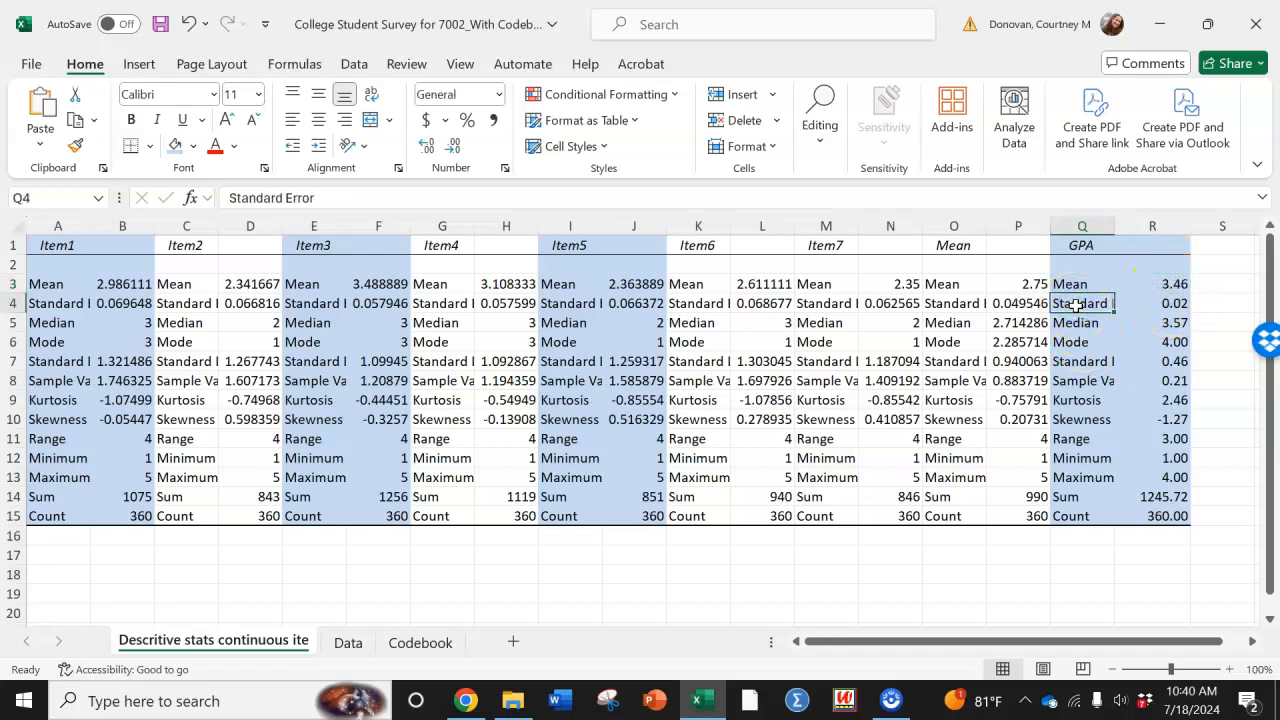
key("Down")
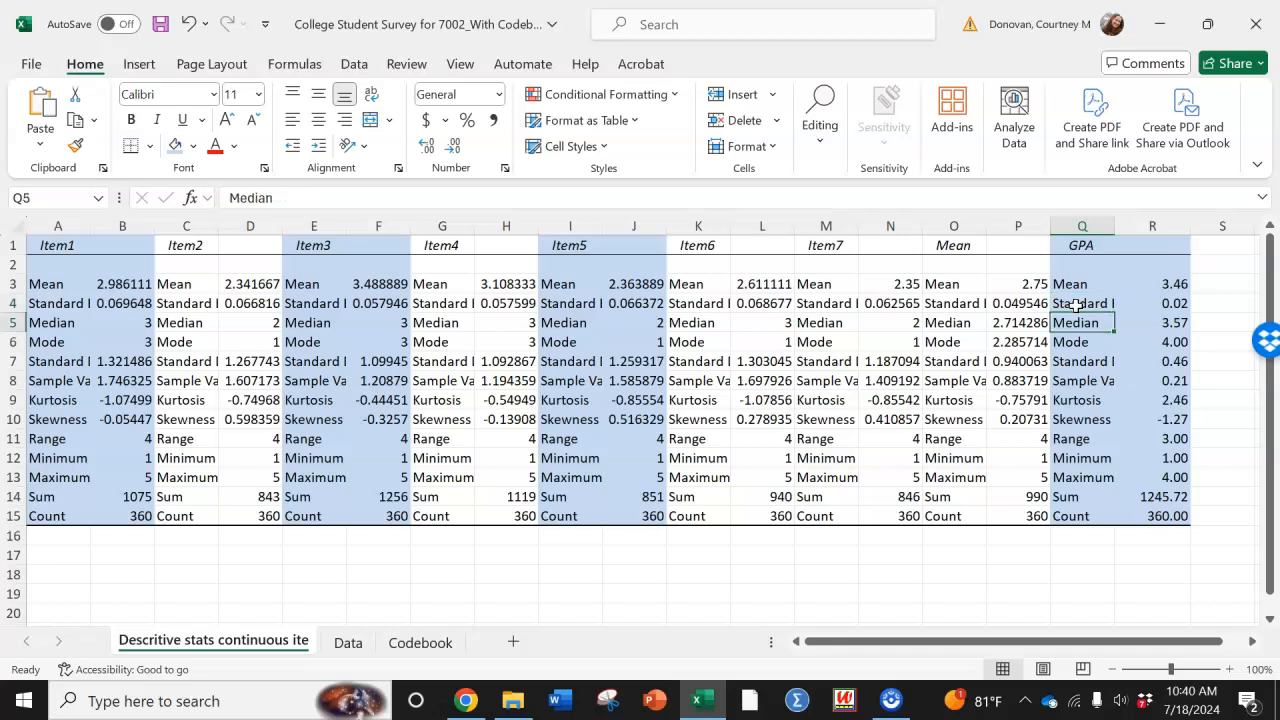
key("Right")
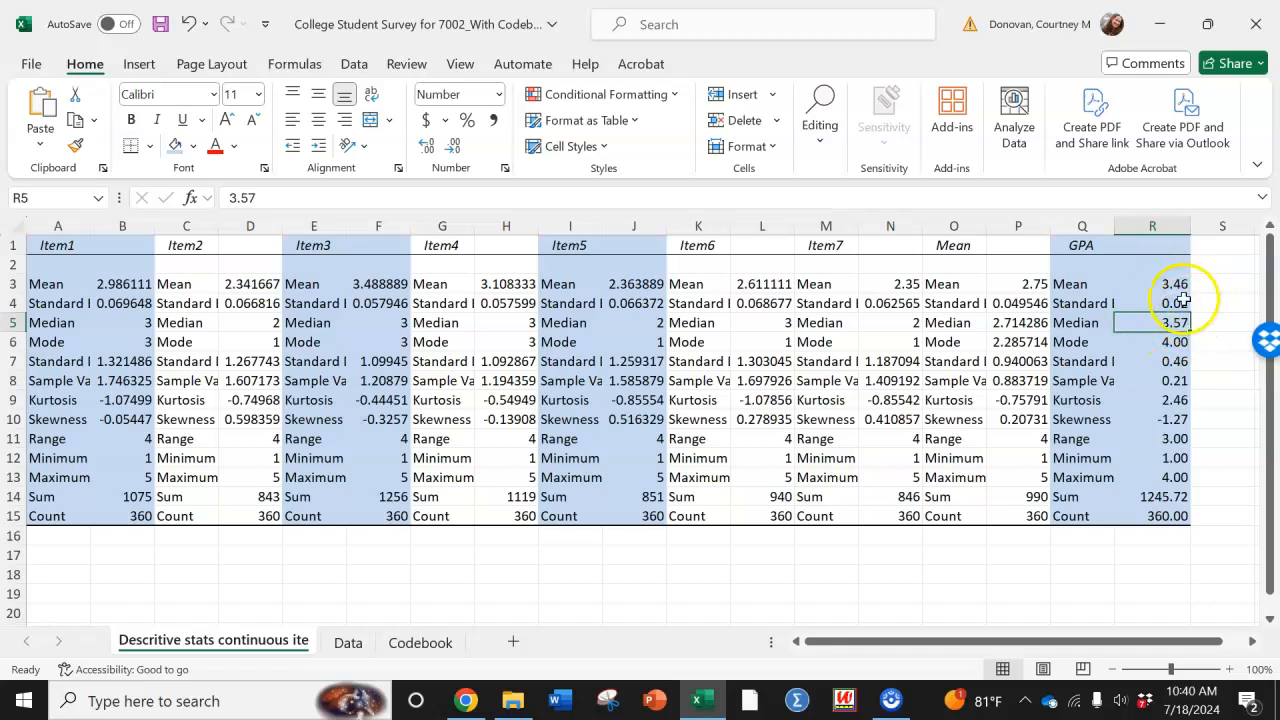
left_click(1131, 340)
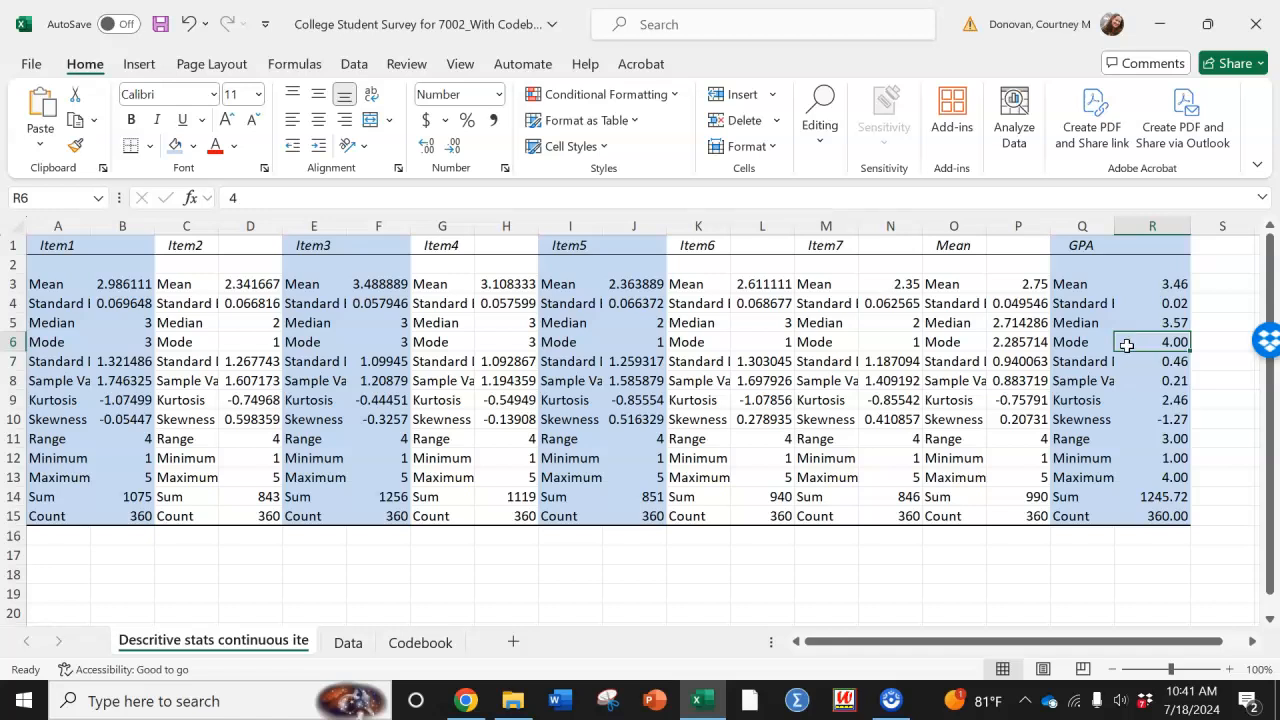
Color the GPA standard deviation, mean and skewness values in R7, R3 and R10 red
left_click(1081, 363)
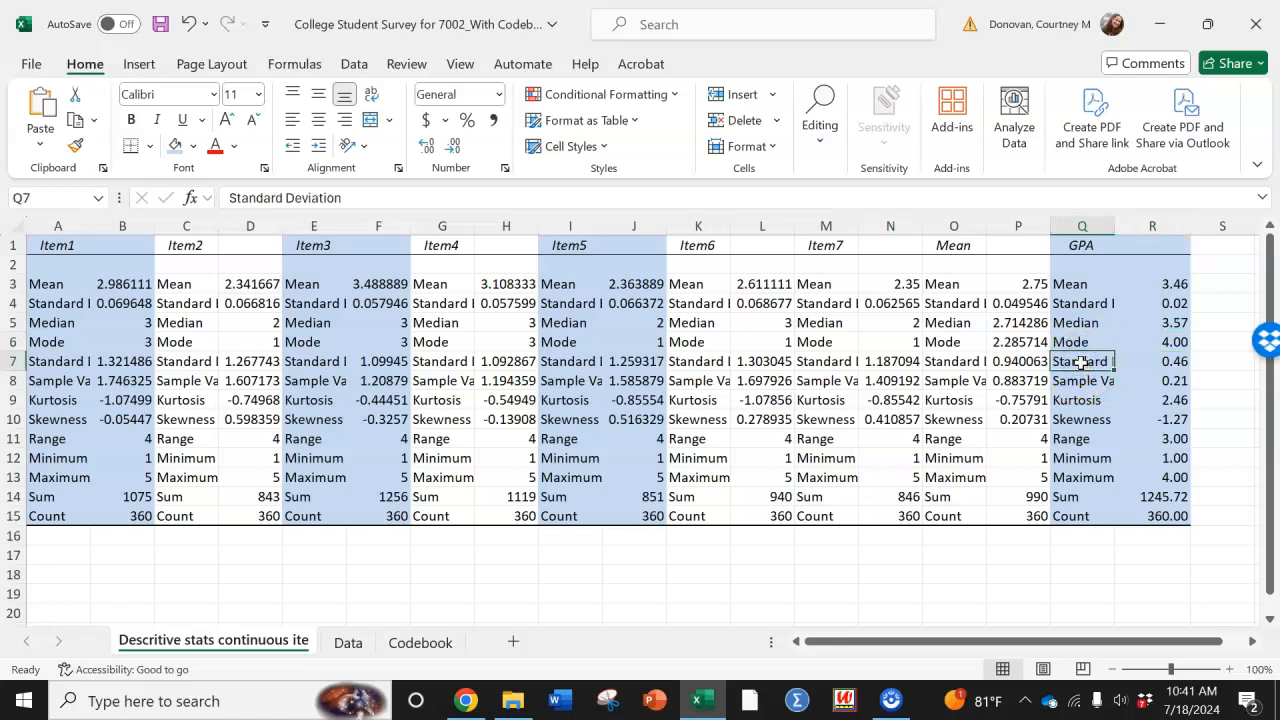
key("Right")
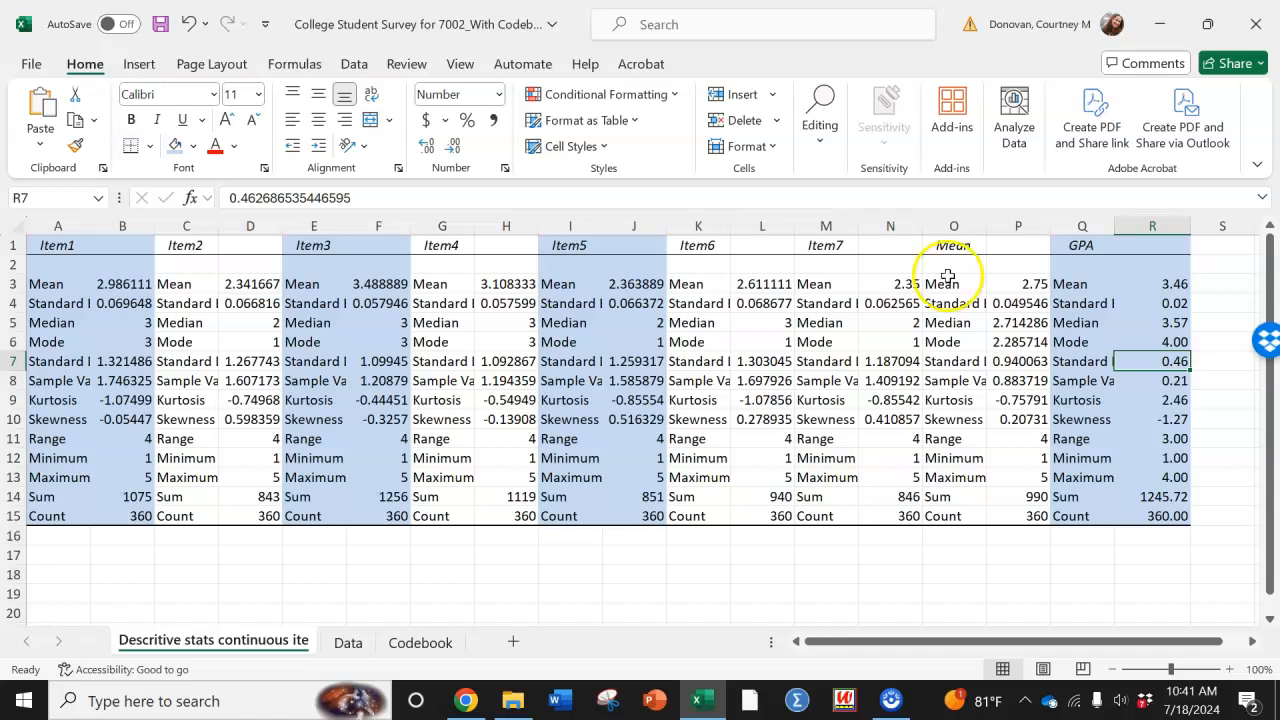
left_click(214, 146)
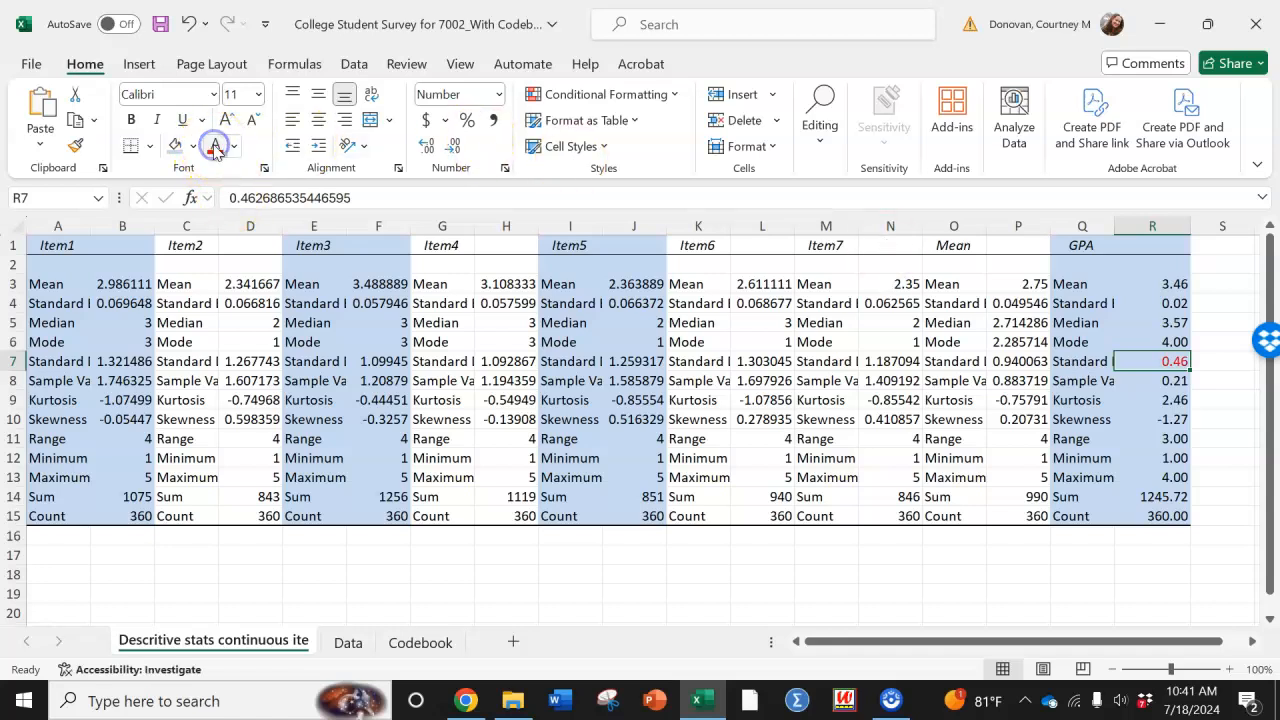
key("Up")
key("Up")
key("Up")
key("Up")
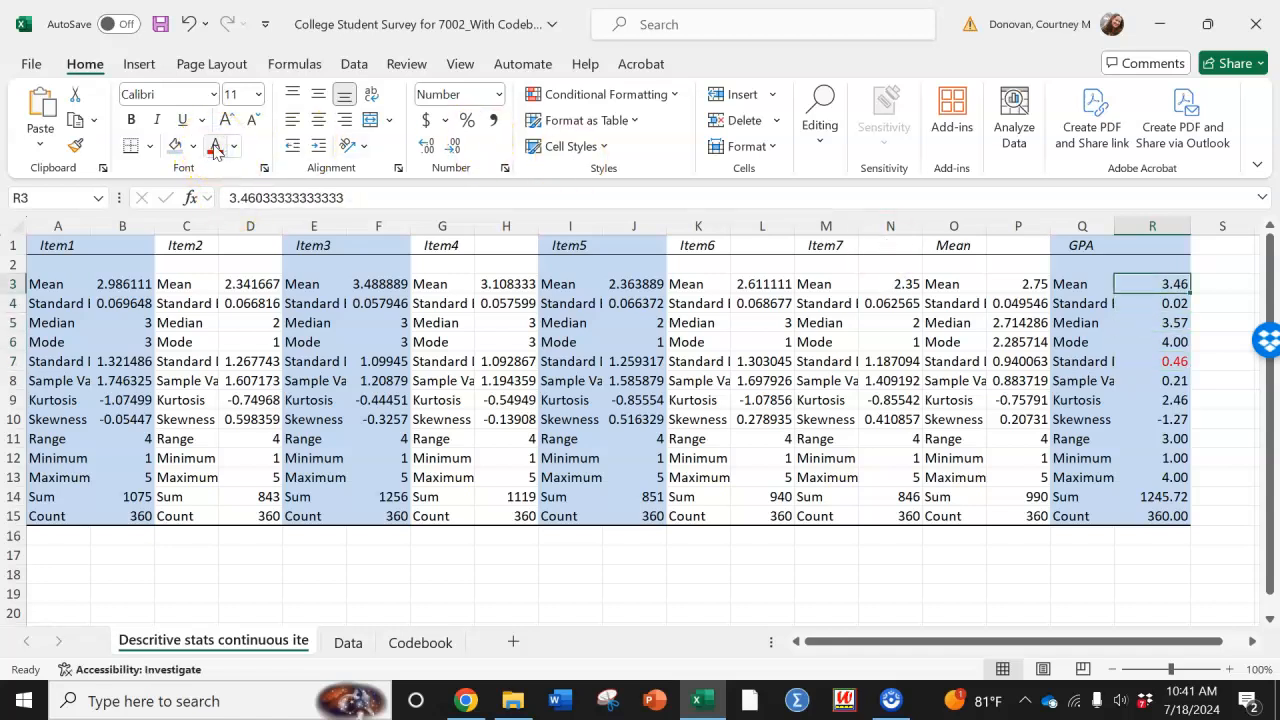
left_click(214, 146)
key("Down")
key("Down")
key("Down")
key("Down")
key("Down")
key("Down")
key("Down")
left_click(214, 146)
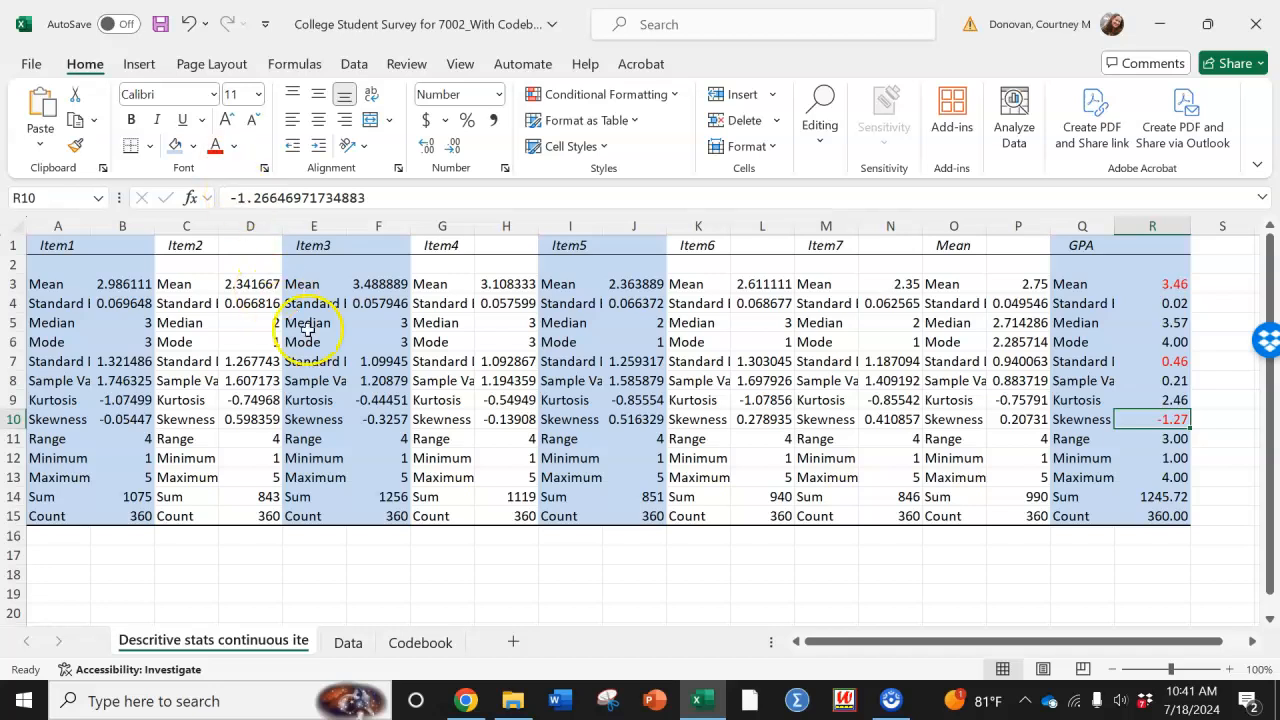
Enter the note "not normal, outliers on the negative side (lower values)" in Q17 below the GPA block
left_click(1068, 555)
type("not nor")
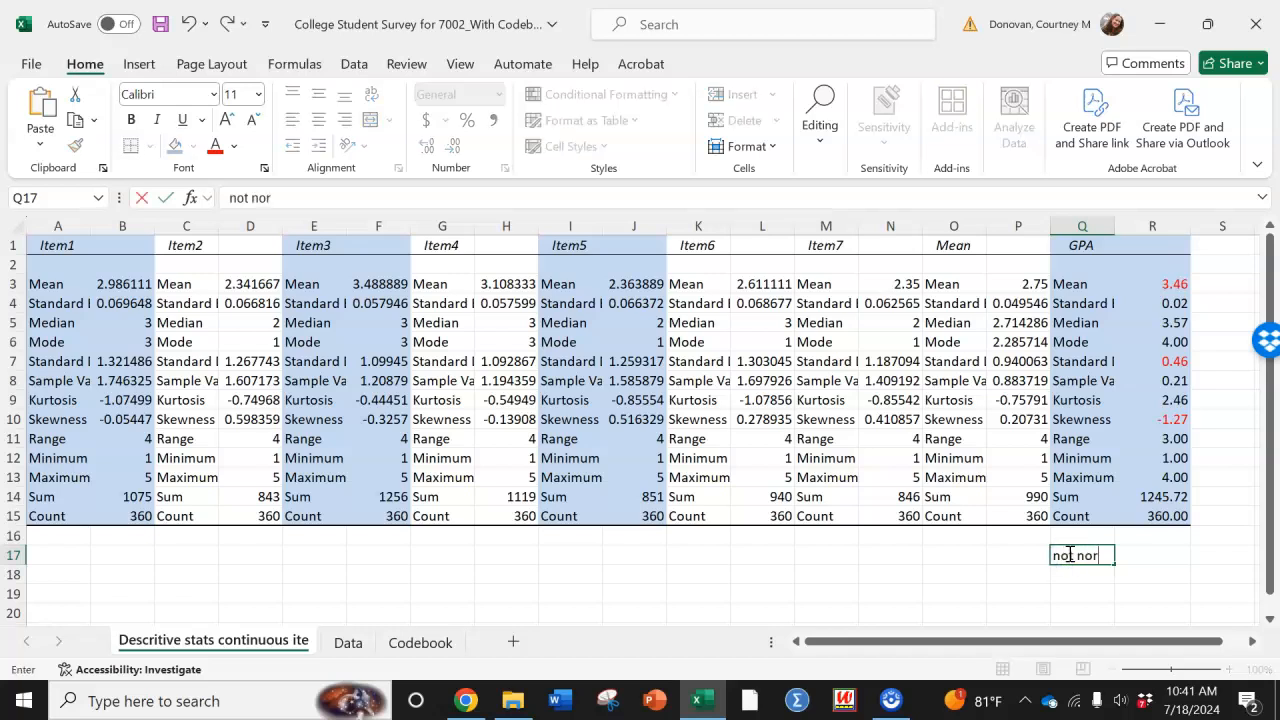
type("mal, ou")
key("BackSpace")
key("BackSpace")
type("outliers on")
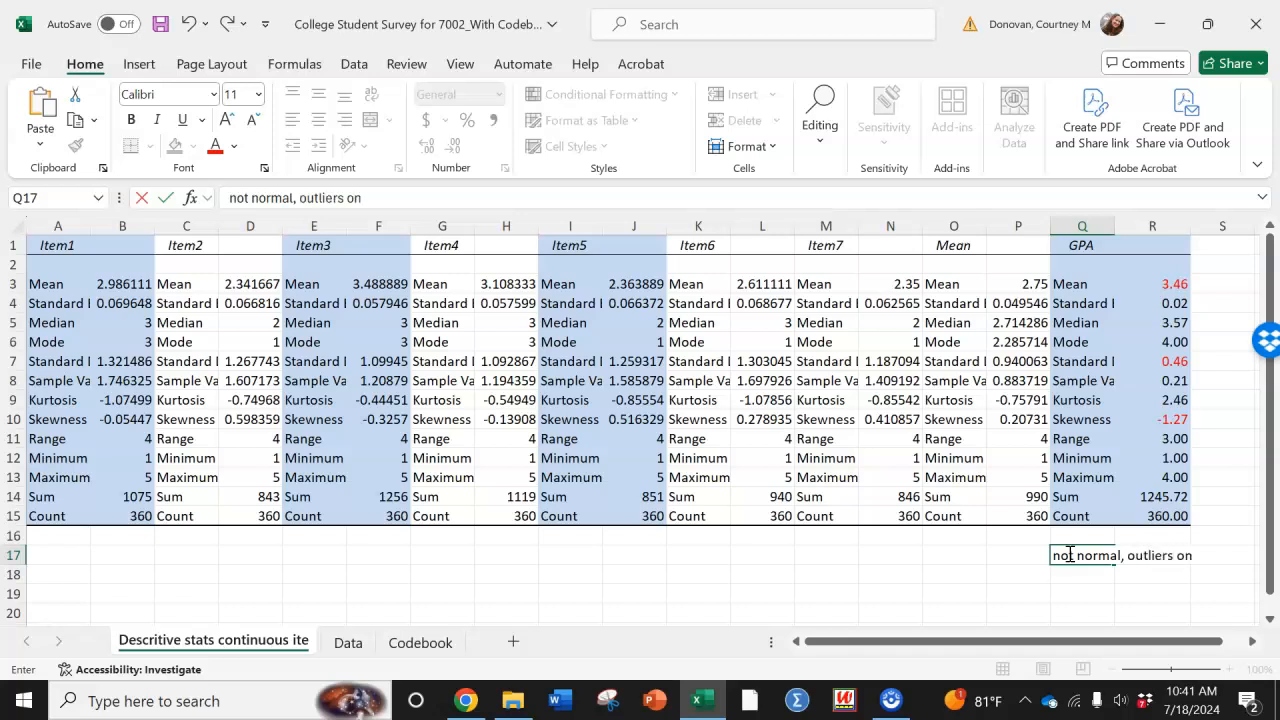
type(" the negative")
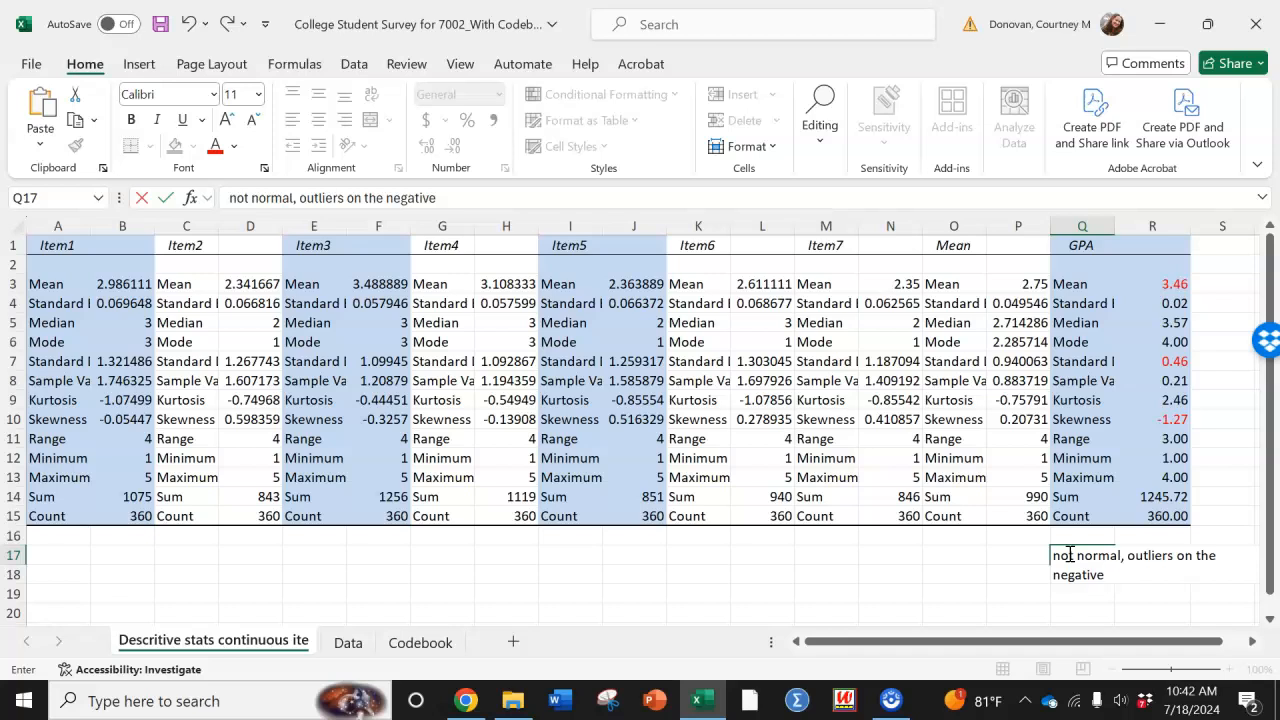
type("side (lower val")
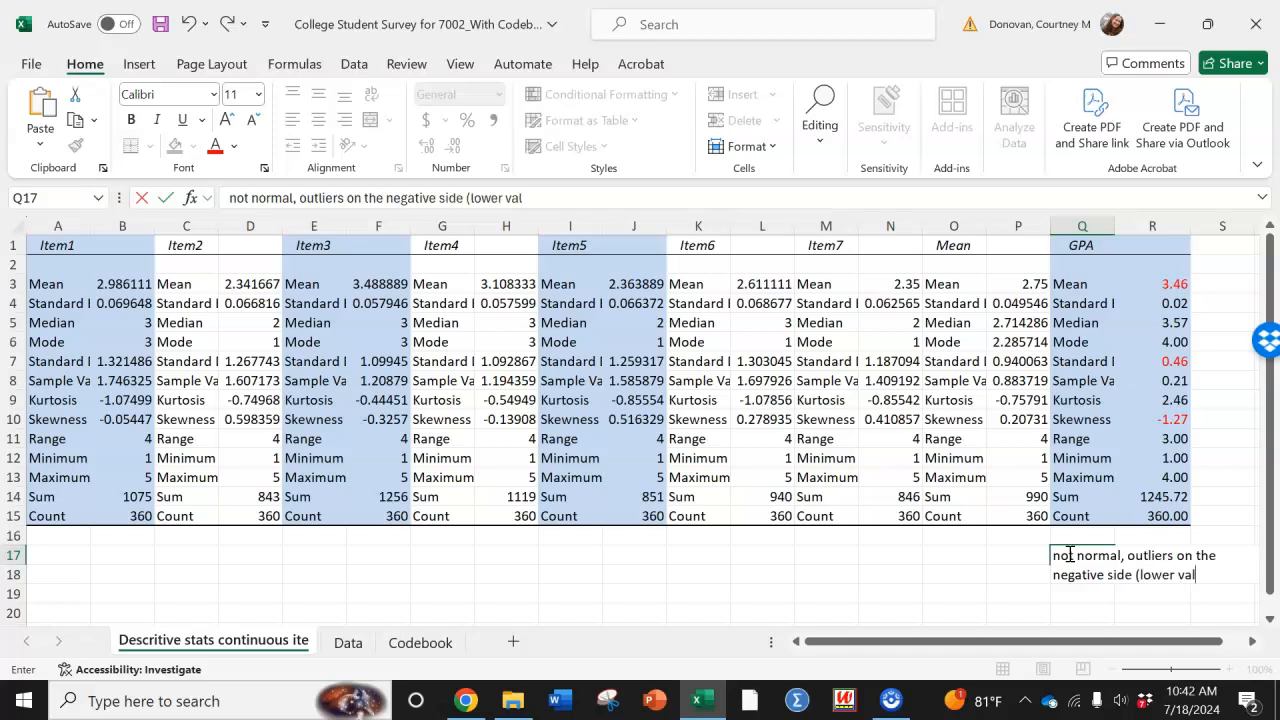
type("ues)")
key("Return")
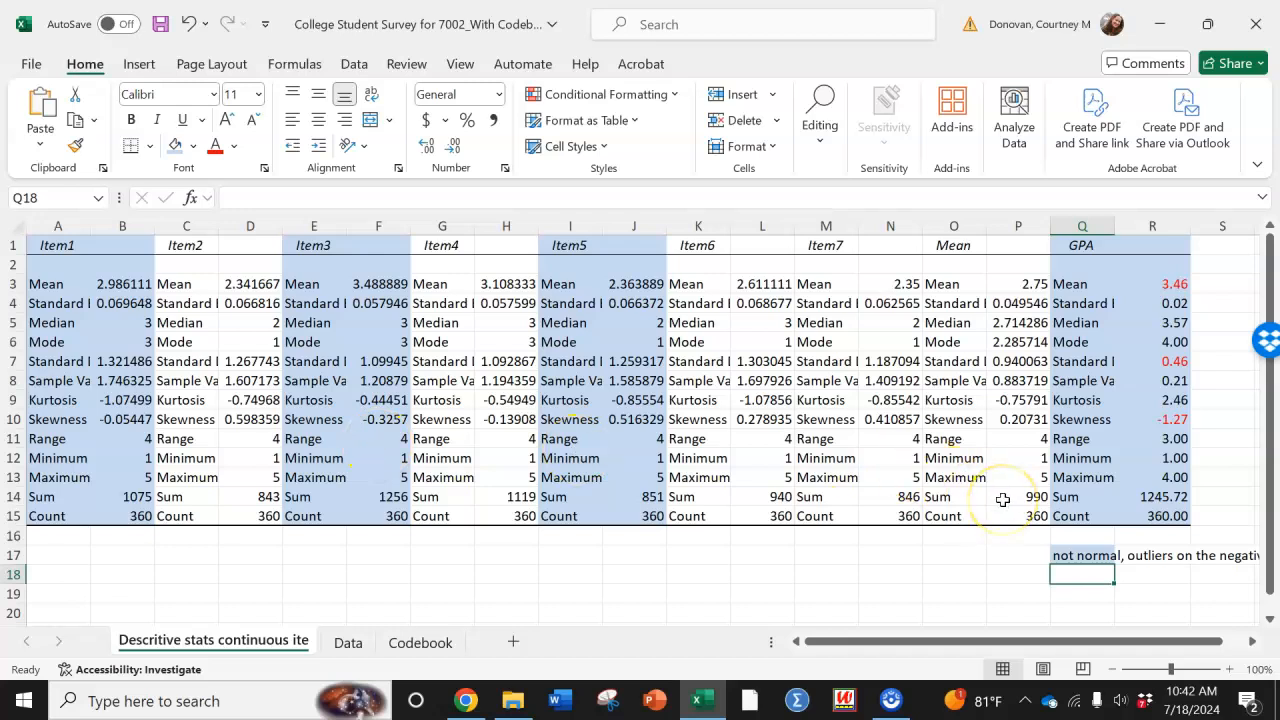
Review the GPA mean, standard deviation, skewness, minimum and maximum values
left_click(1160, 285)
left_click(1185, 361)
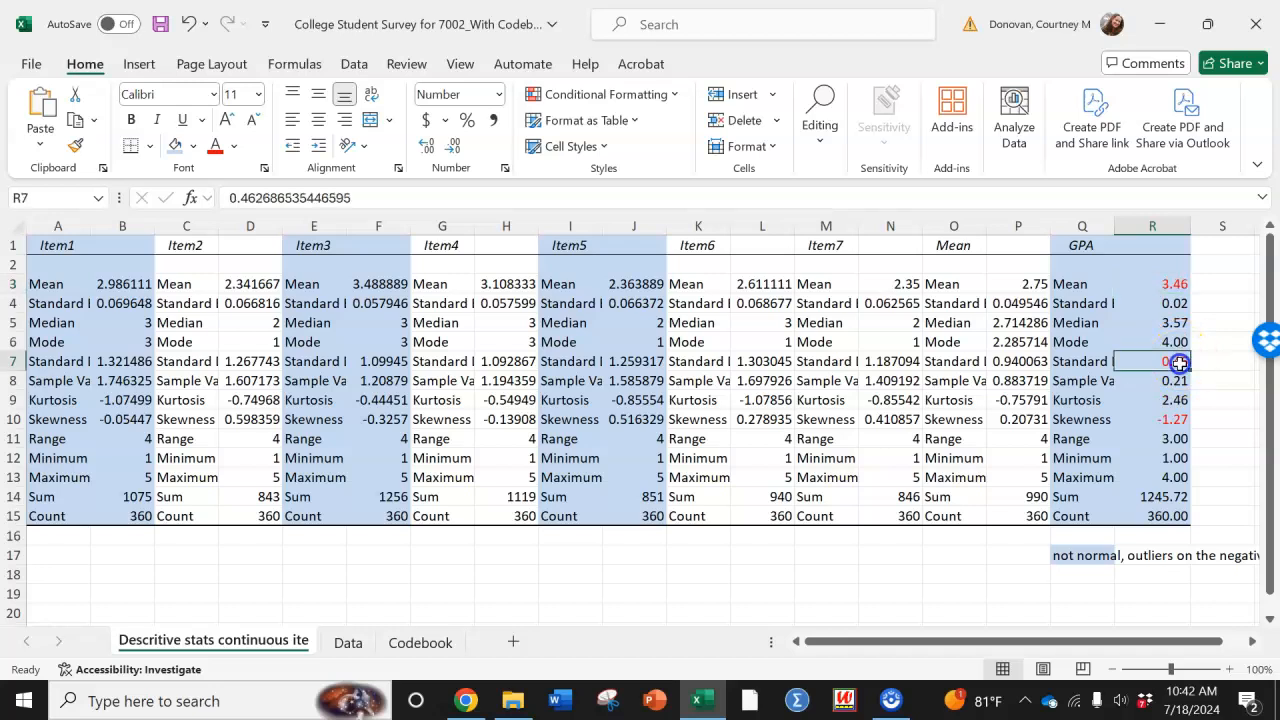
left_click(1180, 419)
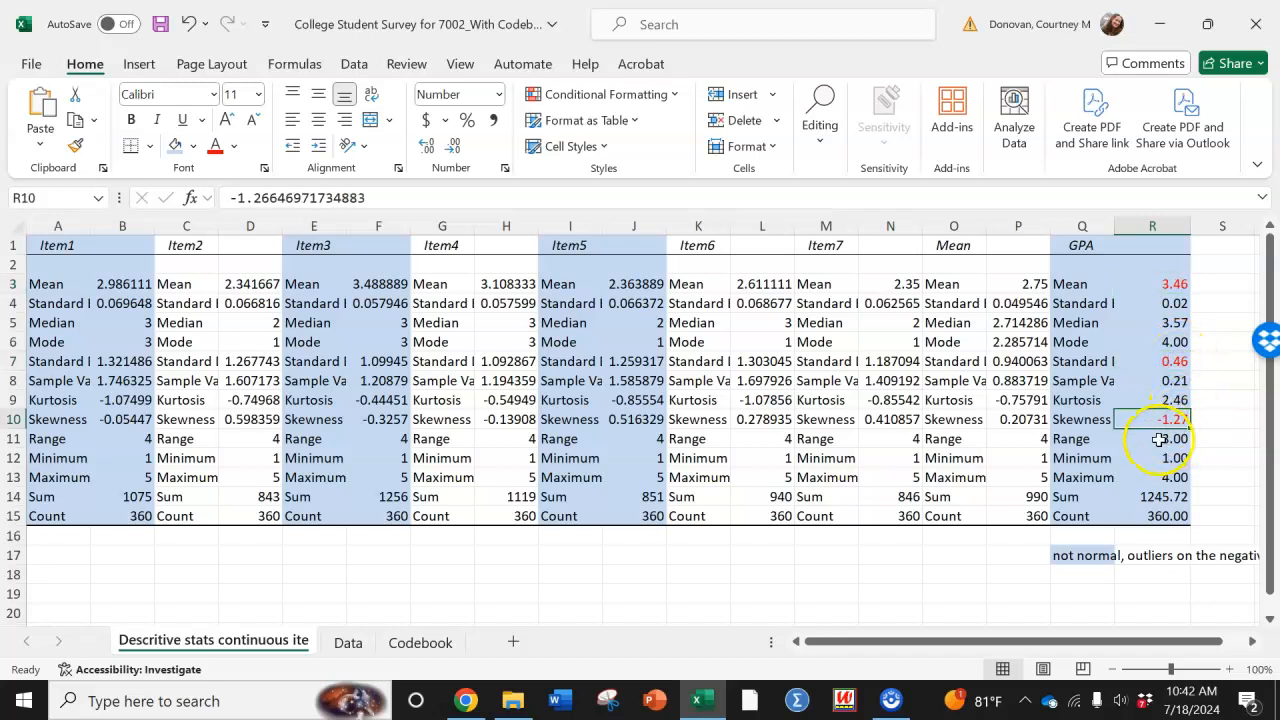
left_click_drag(1158, 458, 1158, 477)
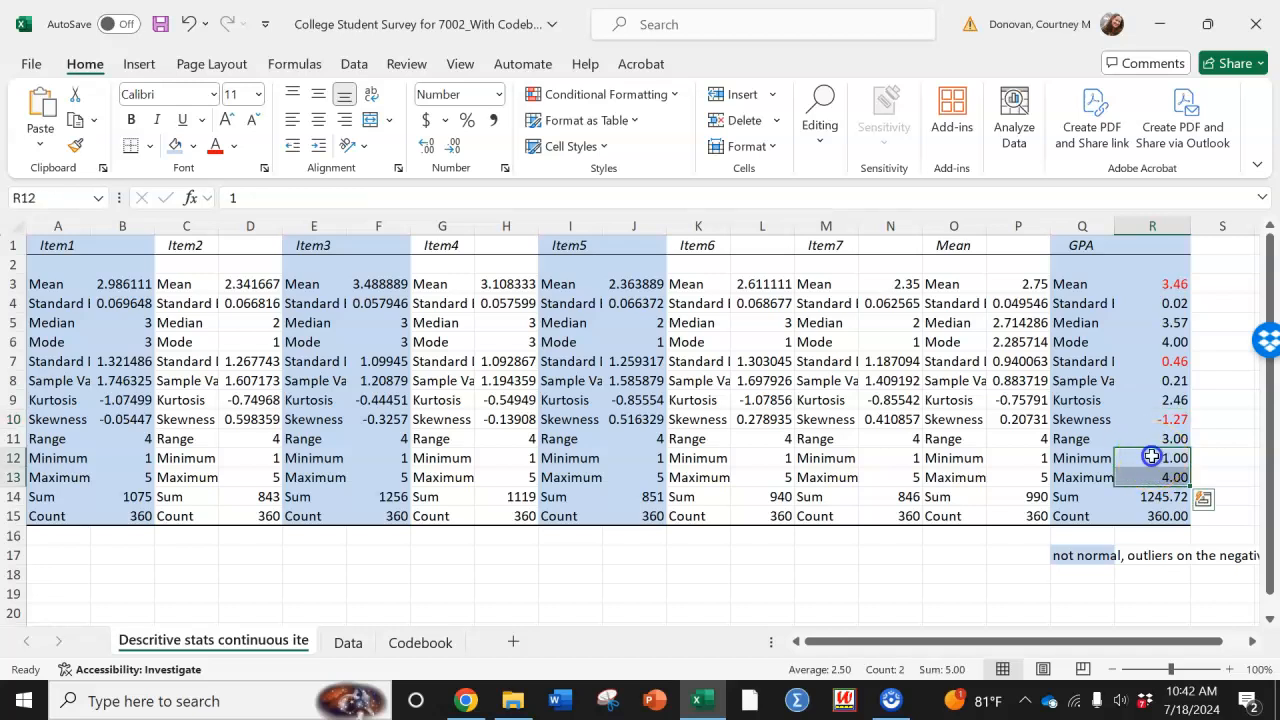
left_click(1152, 457)
left_click(1145, 459)
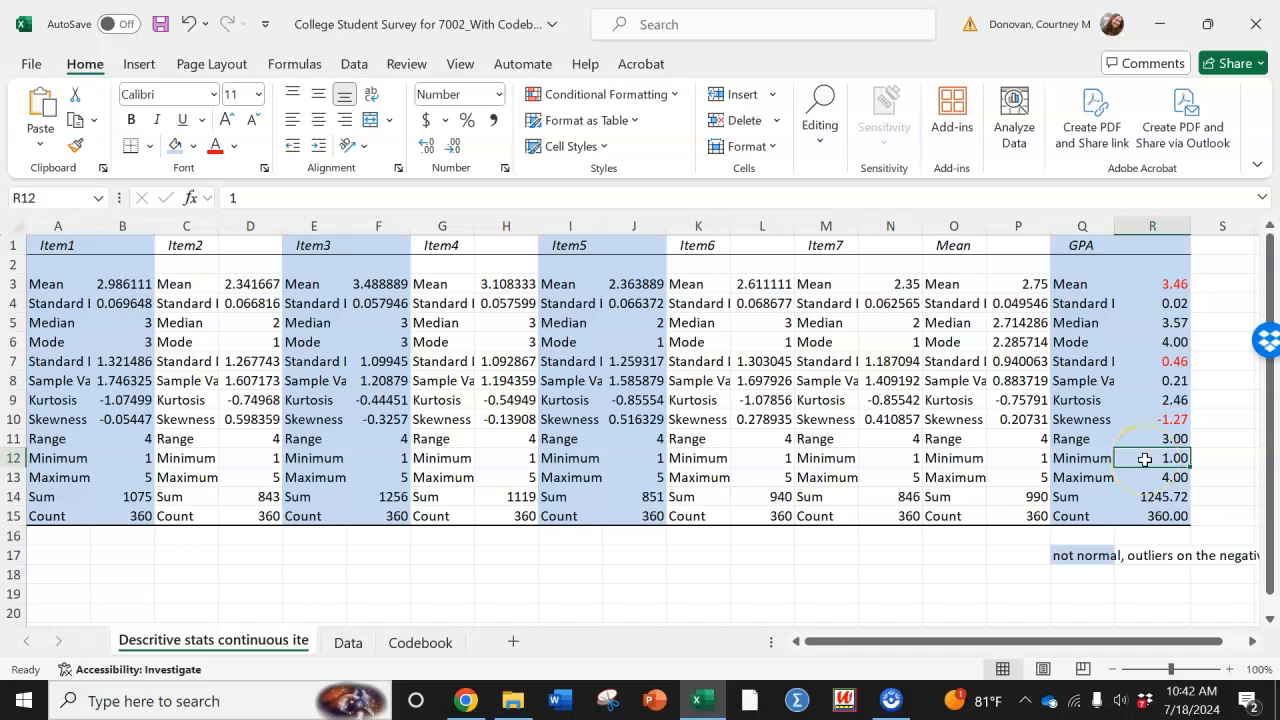
left_click(1150, 476)
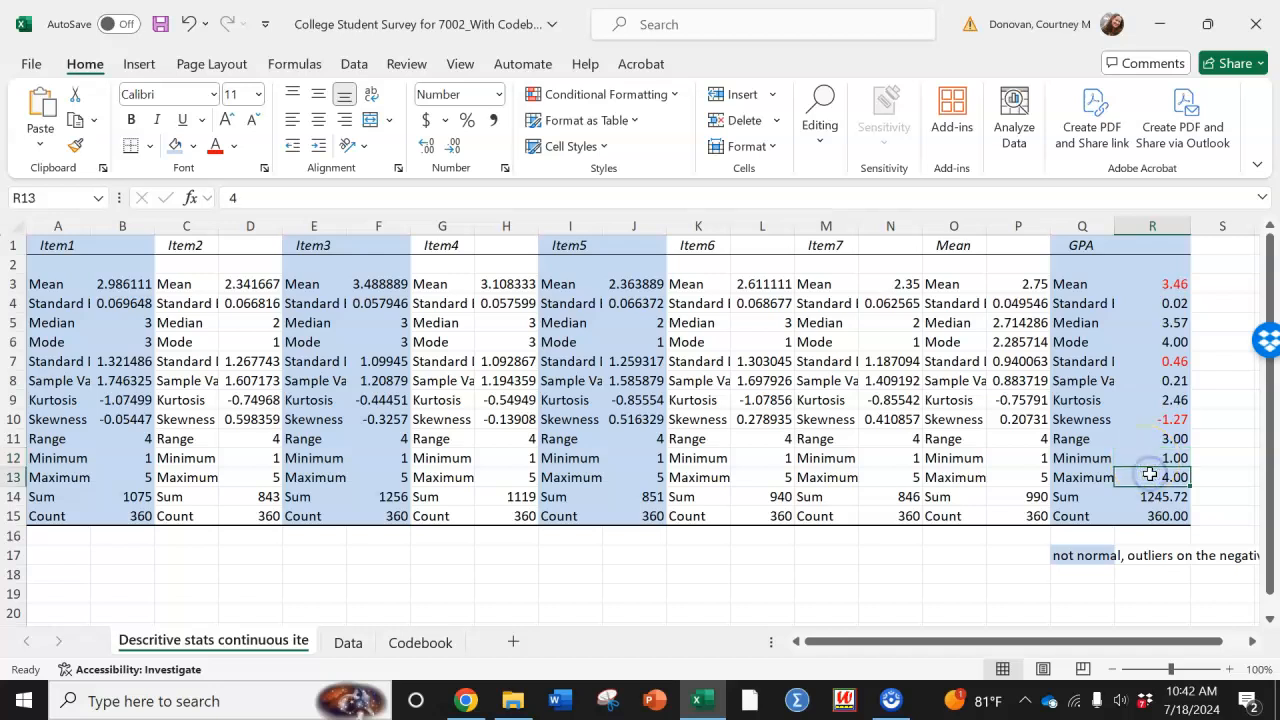
left_click_drag(1155, 457, 1159, 476)
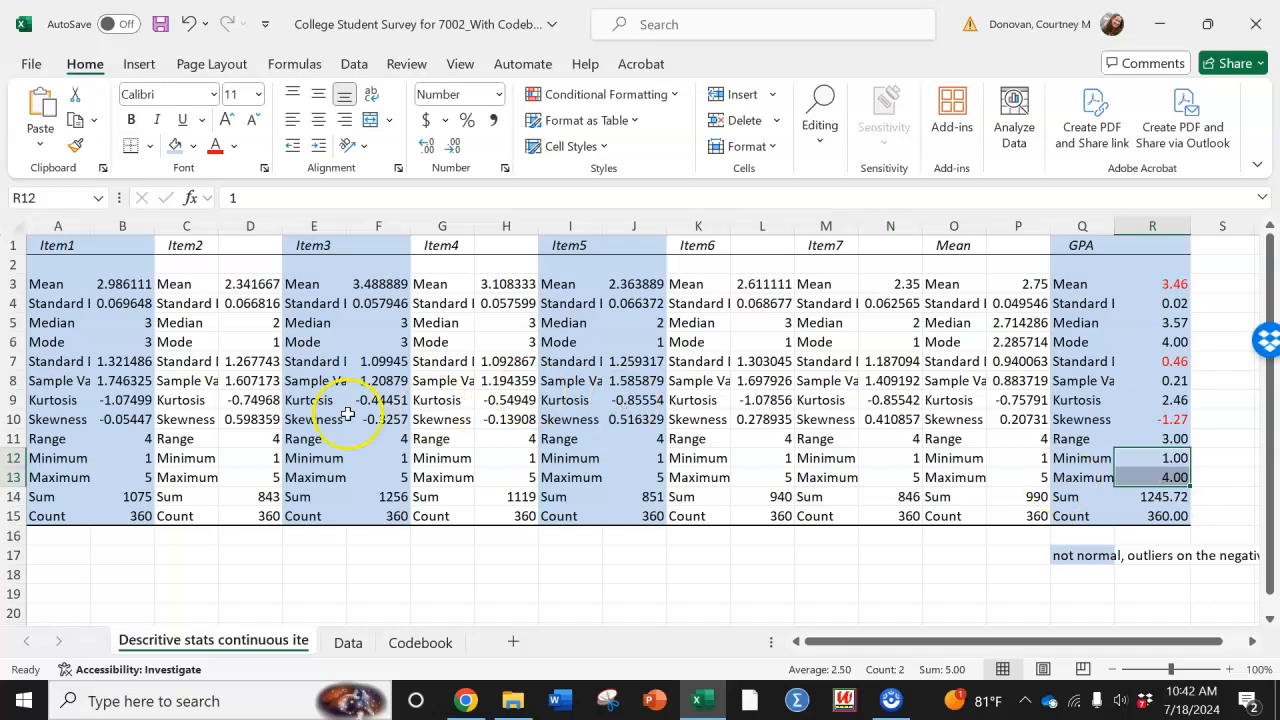
Check the range, minimum and maximum values in the Item1 statistics block
left_click(142, 440)
left_click_drag(131, 460, 128, 479)
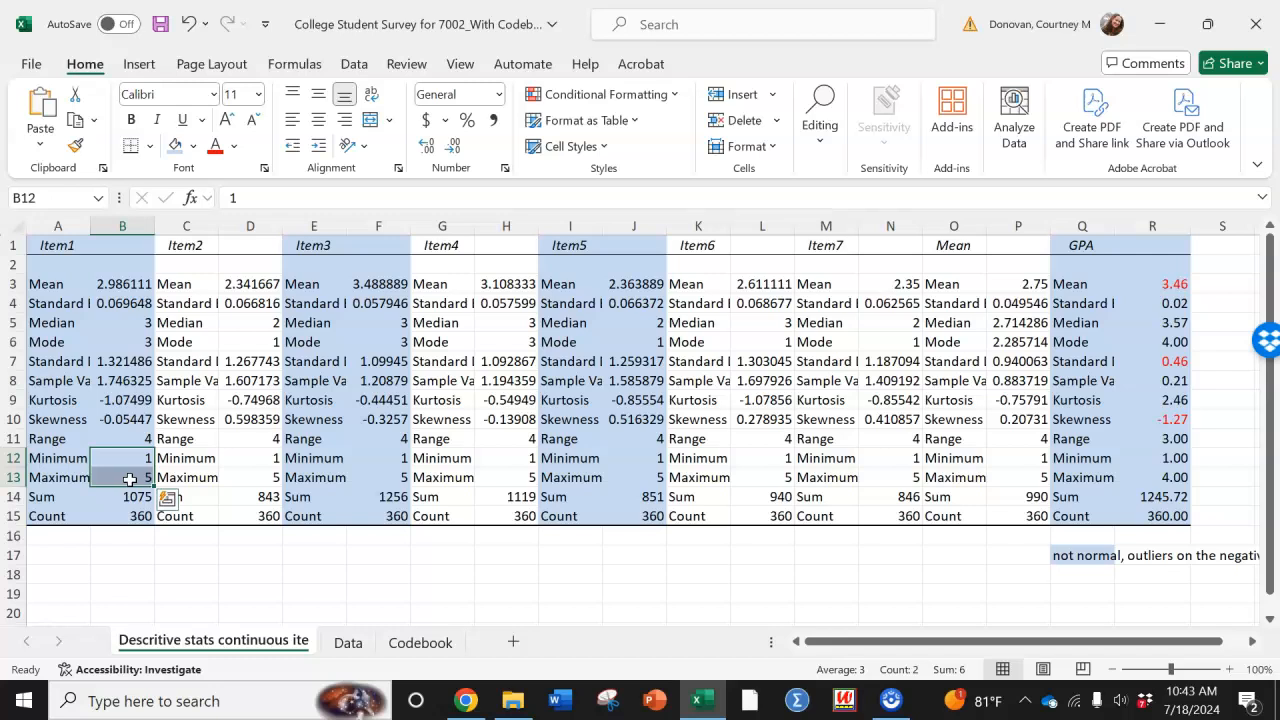
left_click(130, 479)
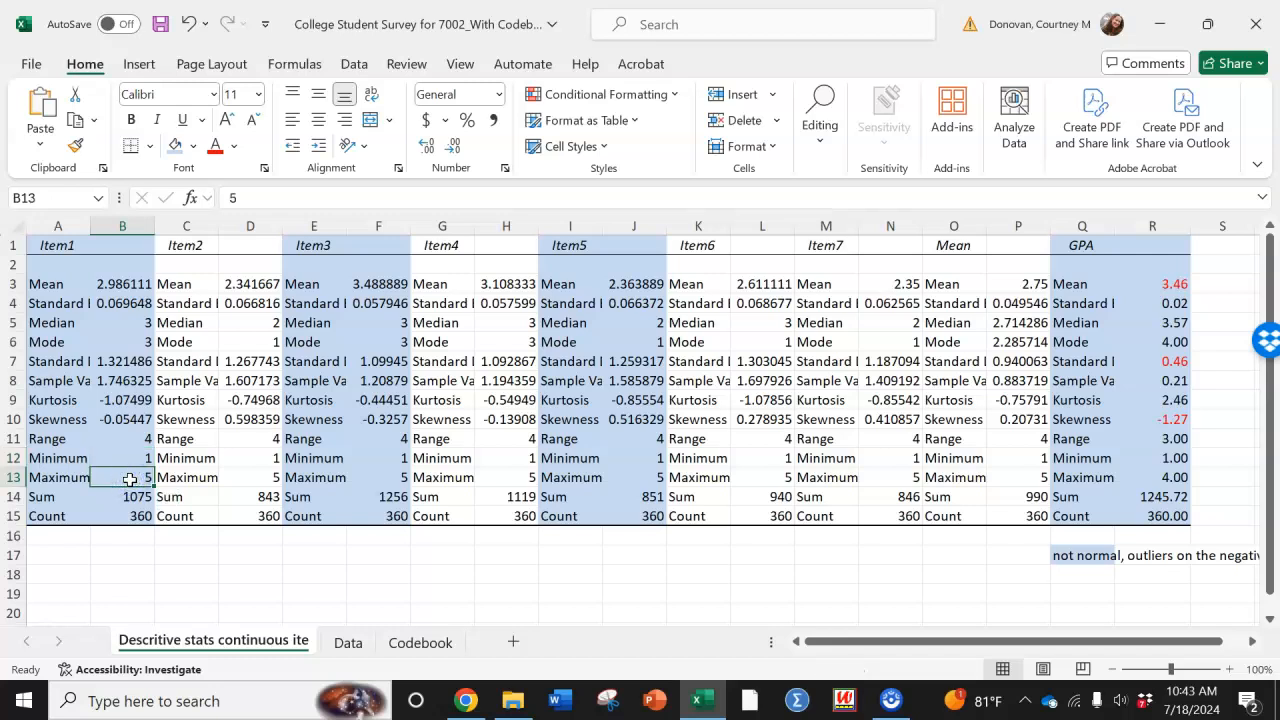
left_click(124, 460)
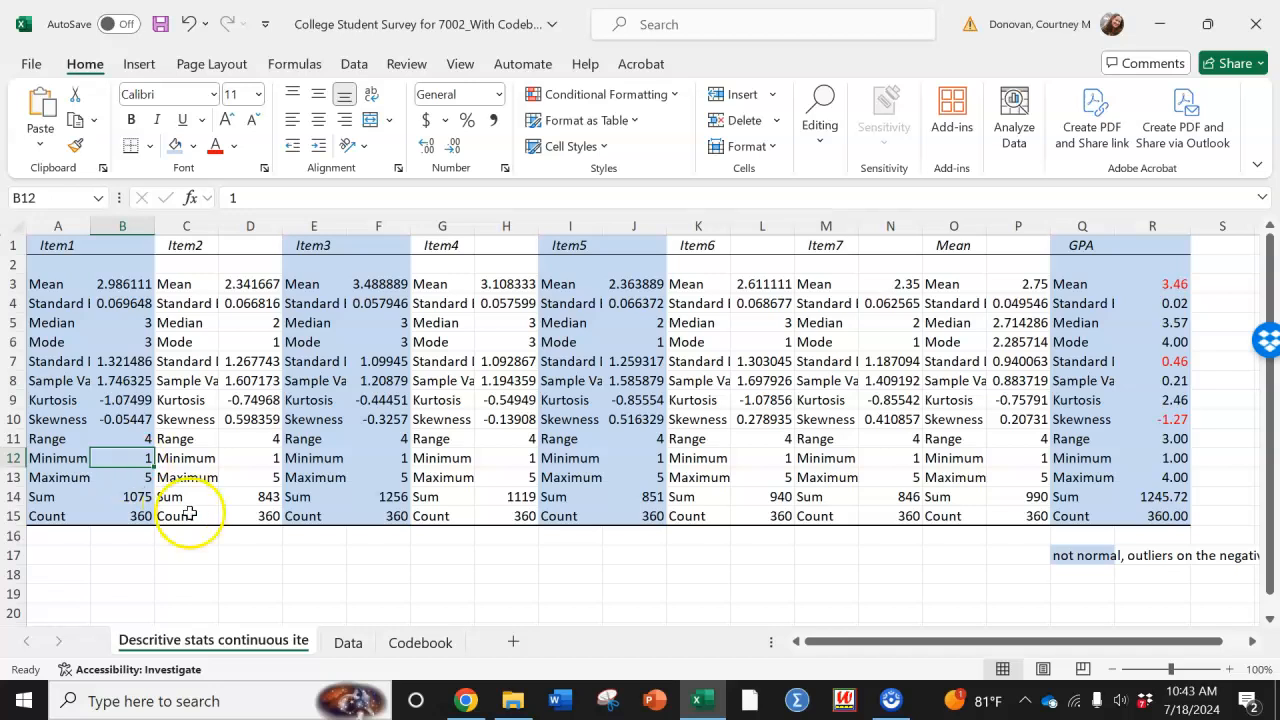
left_click(222, 557)
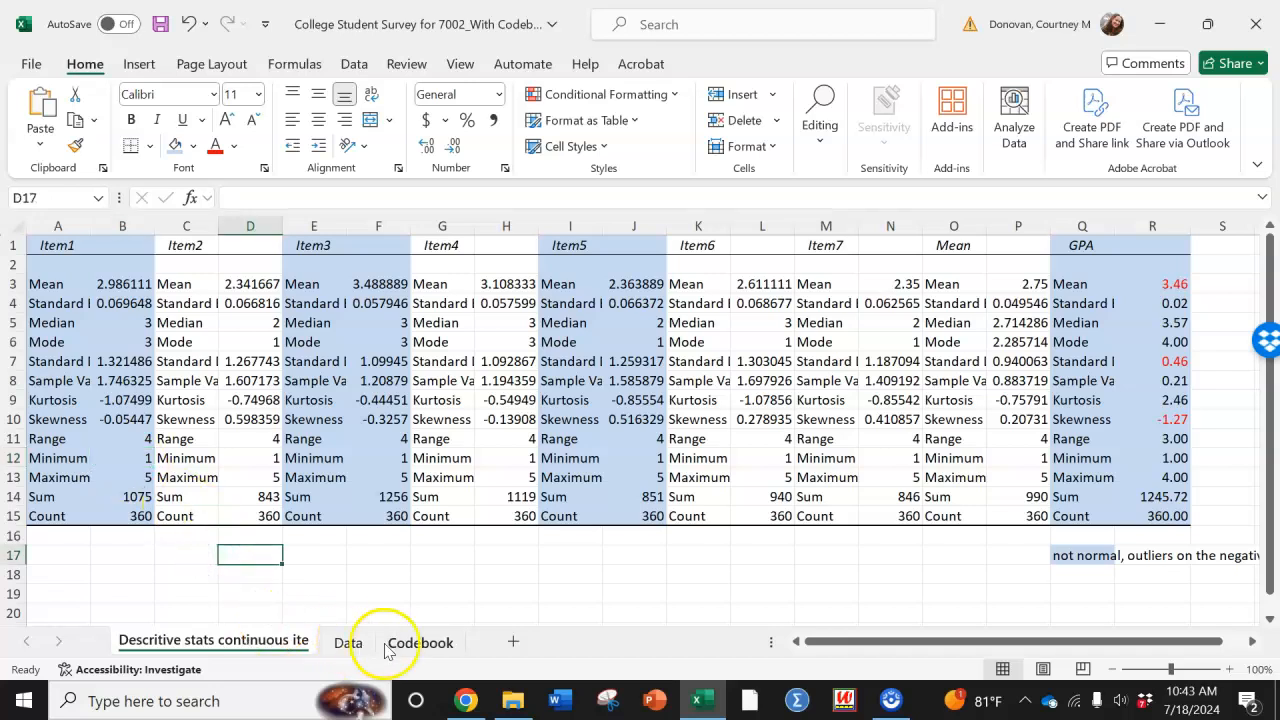
Insert a histogram of the Item1 column, B1:B361, on the Data sheet
left_click(348, 642)
left_click(394, 361)
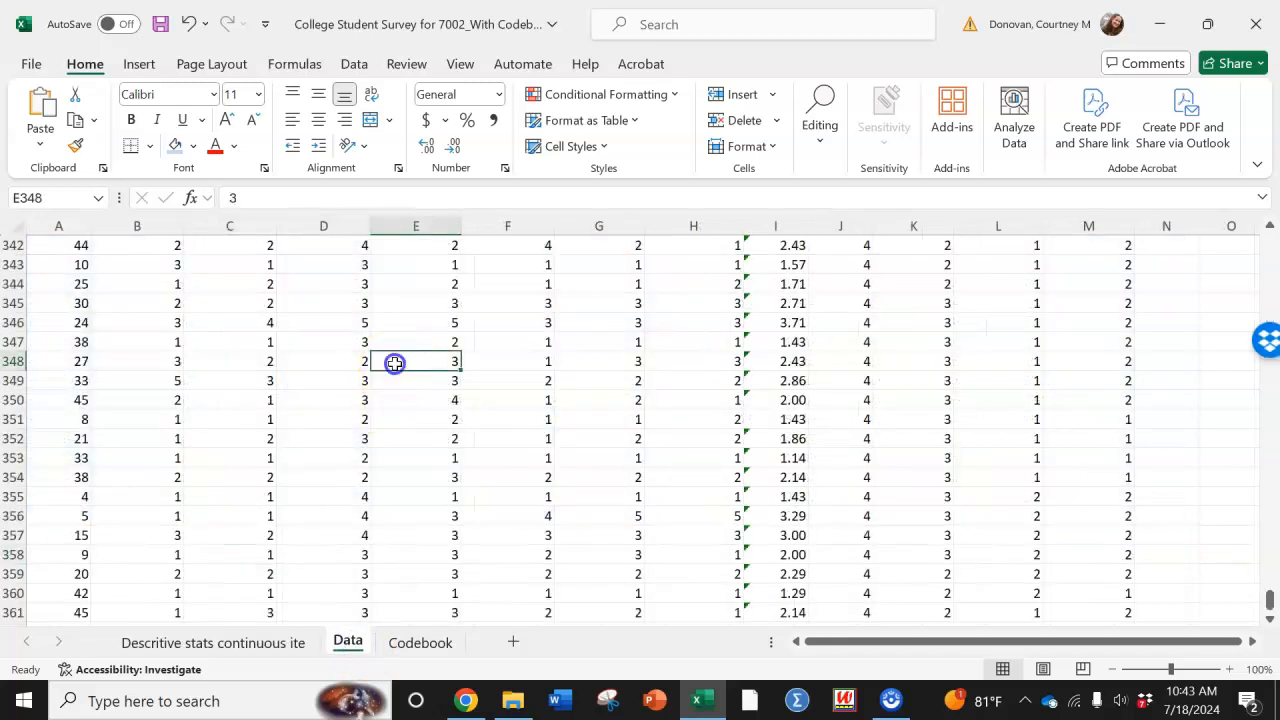
key("ctrl+shift+Up")
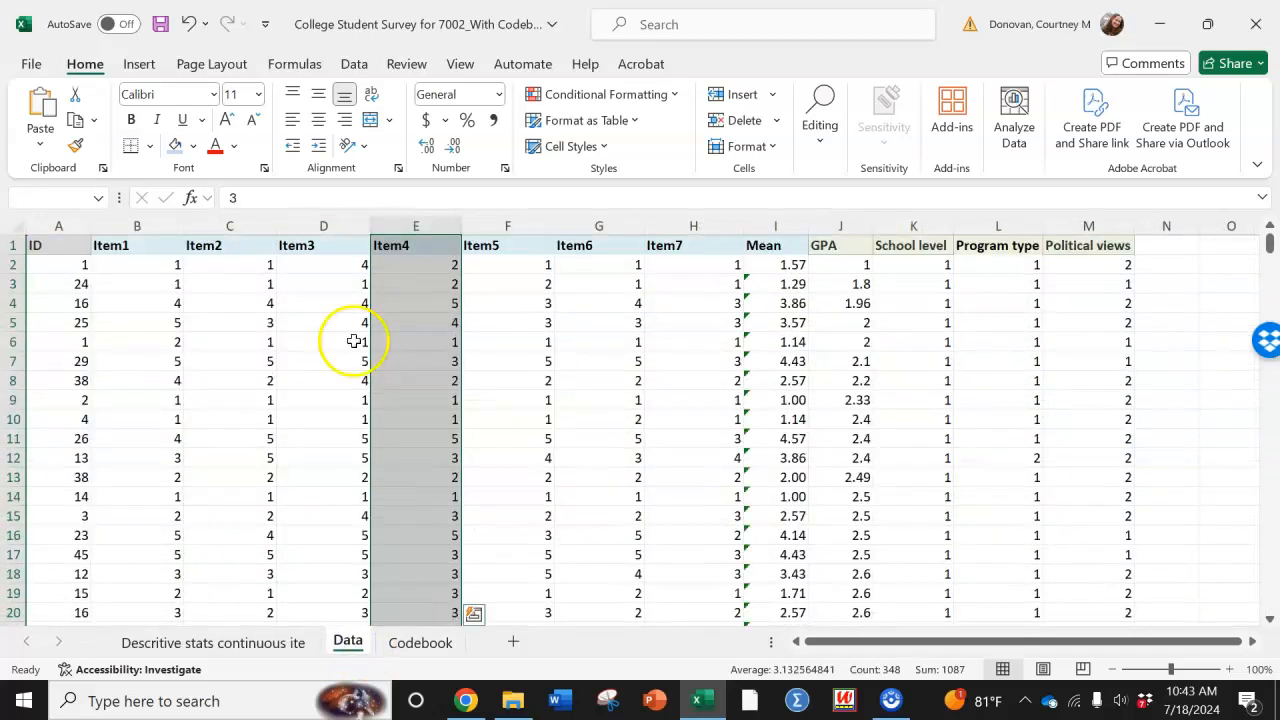
left_click(149, 248)
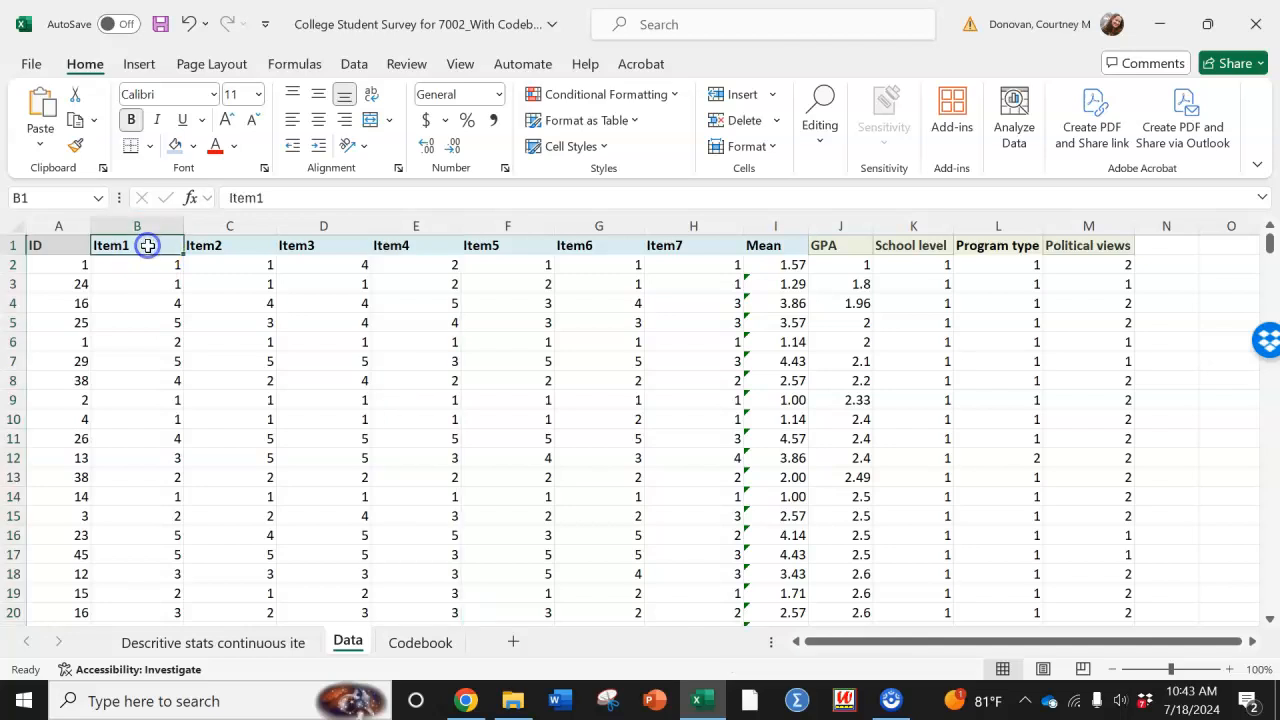
key("ctrl+shift+Down")
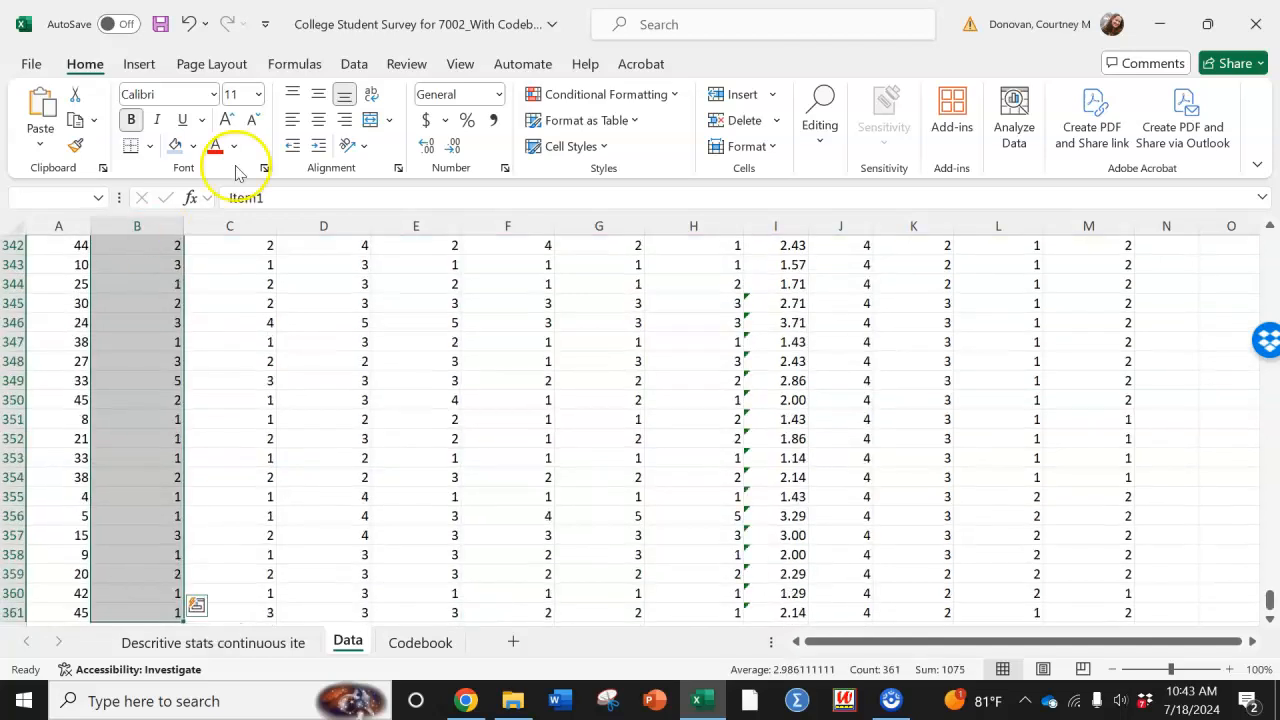
left_click(139, 64)
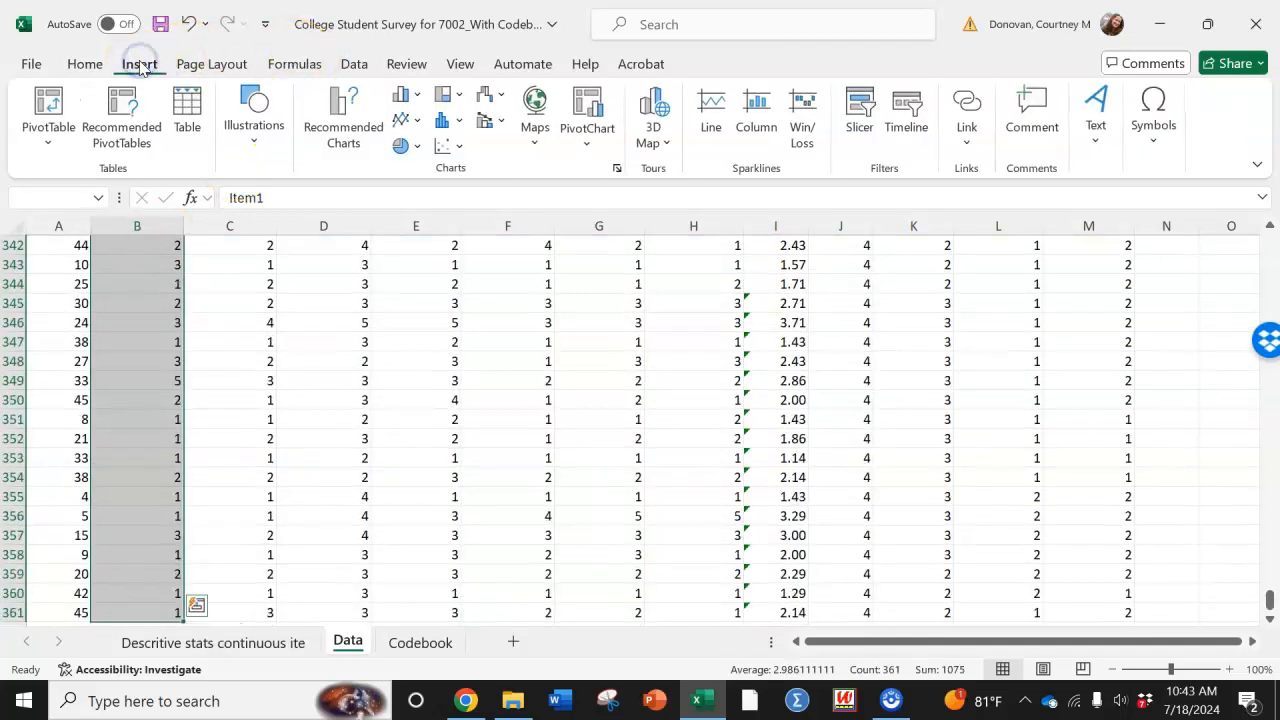
left_click(460, 121)
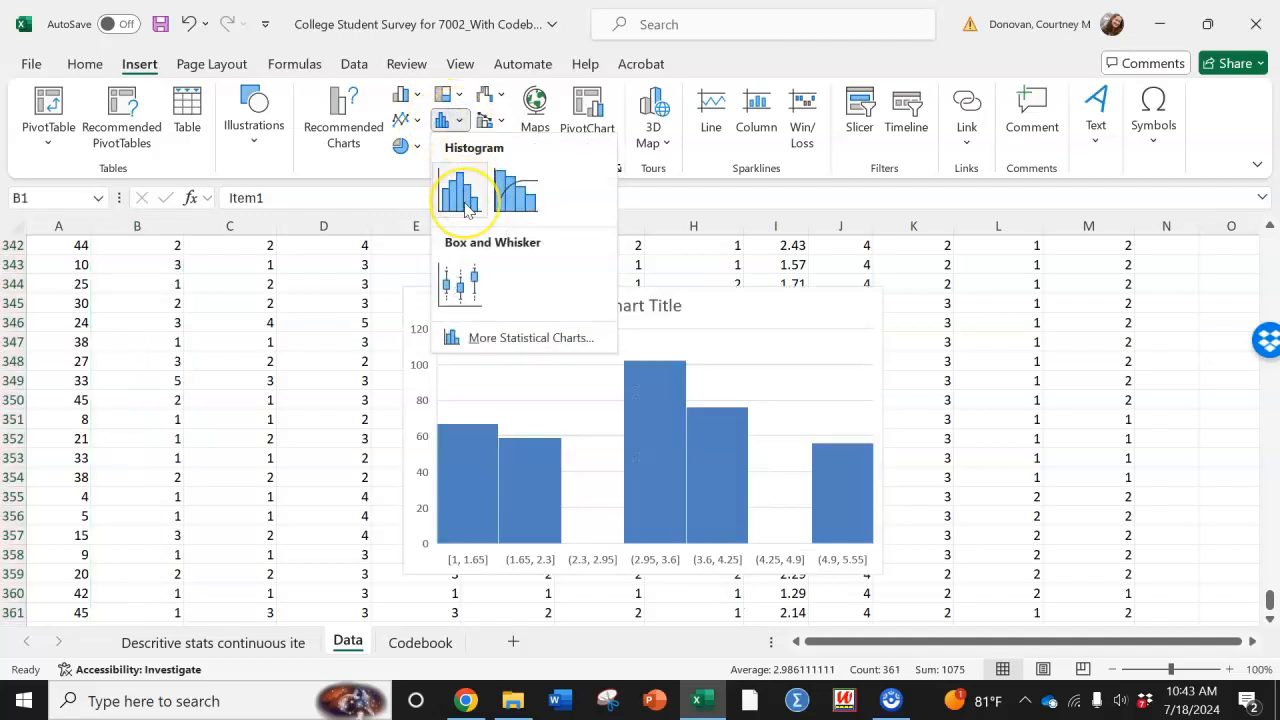
left_click(459, 190)
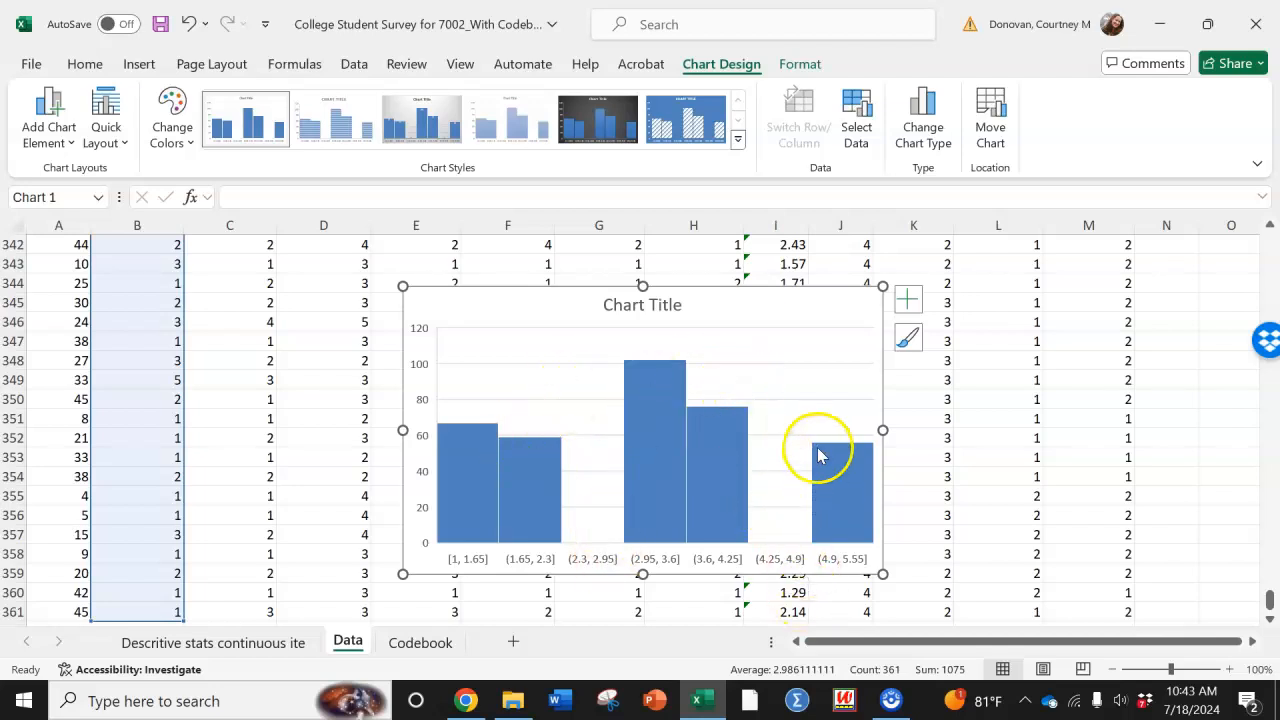
Copy the Item1 histogram and add a new worksheet after the Data sheet
left_click(846, 316)
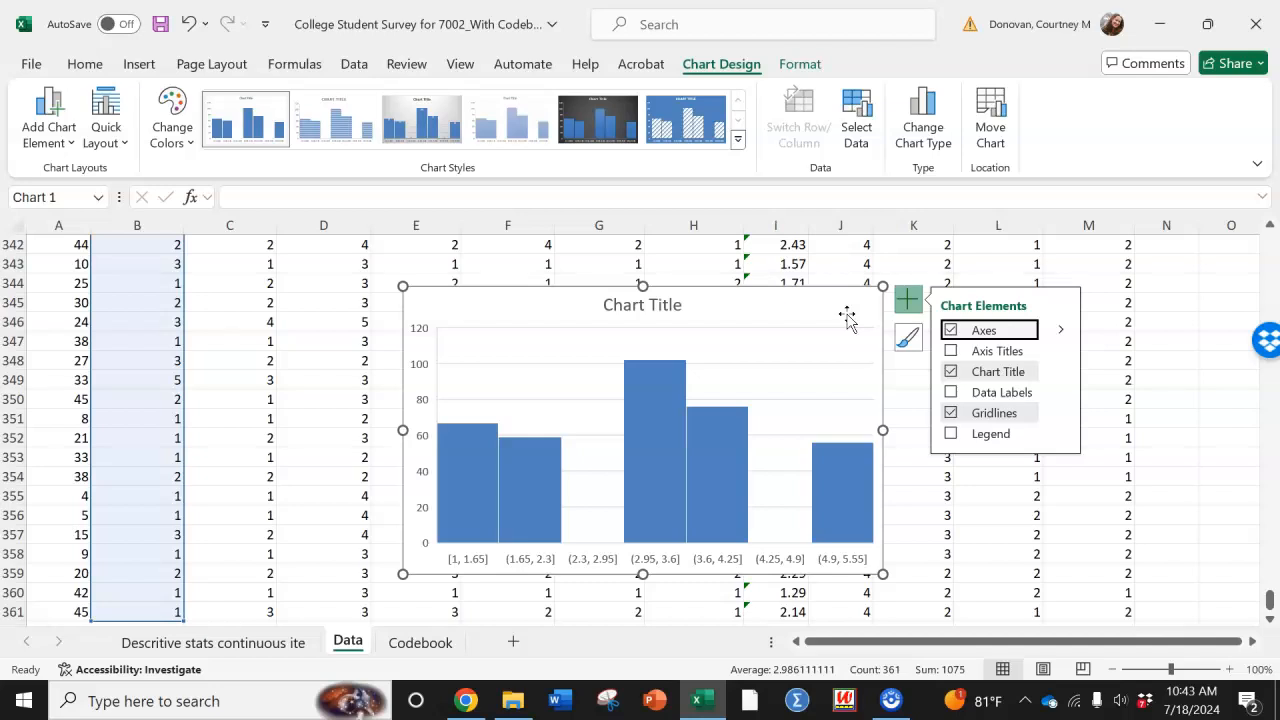
key("Down")
key("Down")
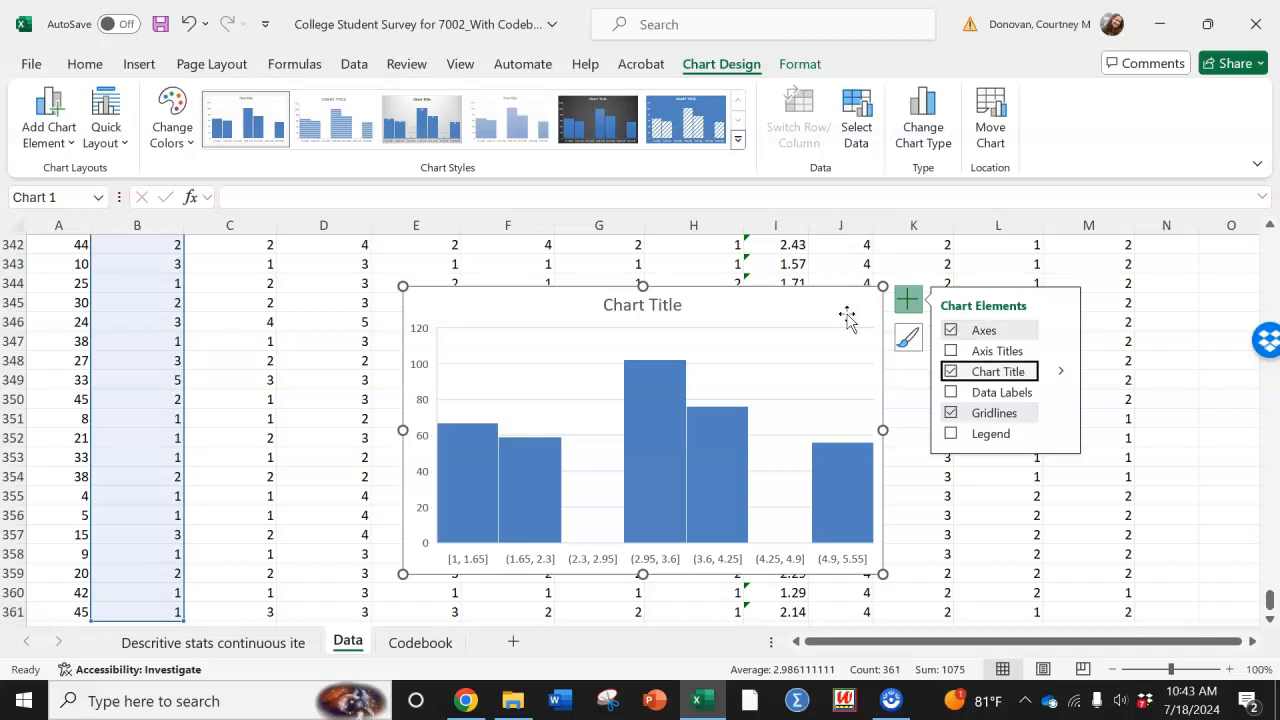
left_click(513, 641)
Try to paste the copied histogram onto the new sheet at E3 and C8
right_click(309, 283)
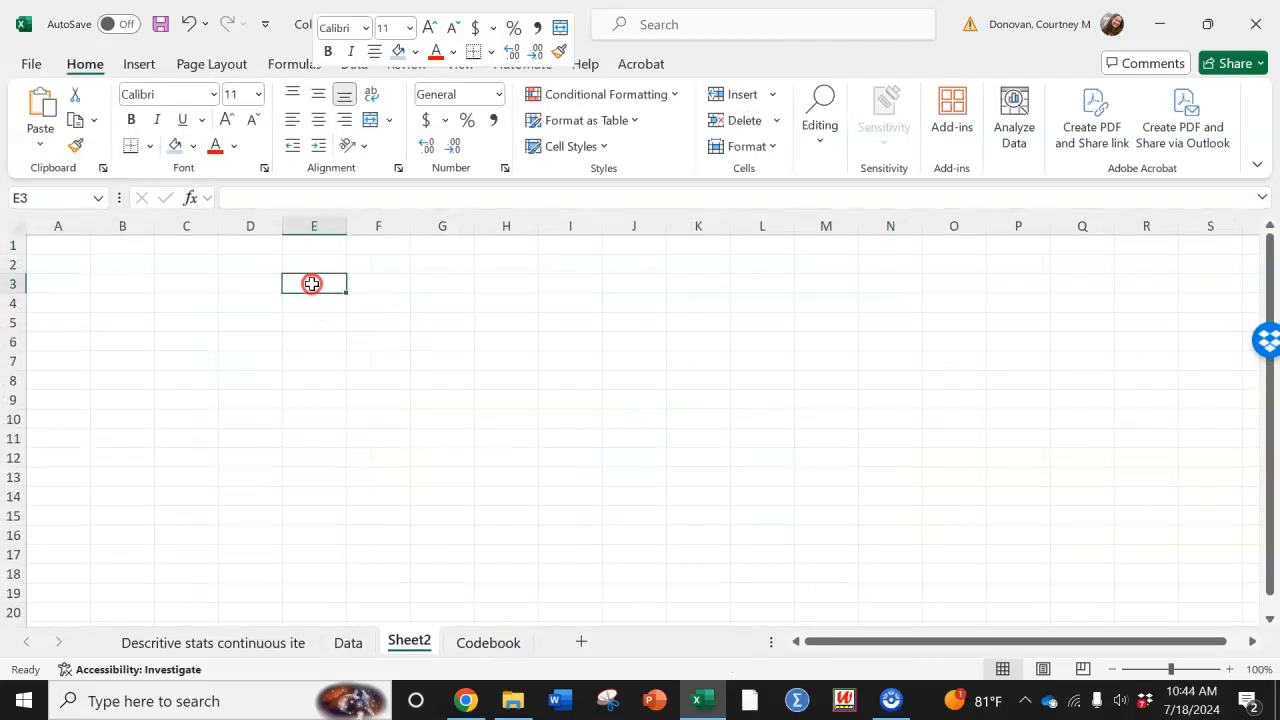
left_click(361, 221)
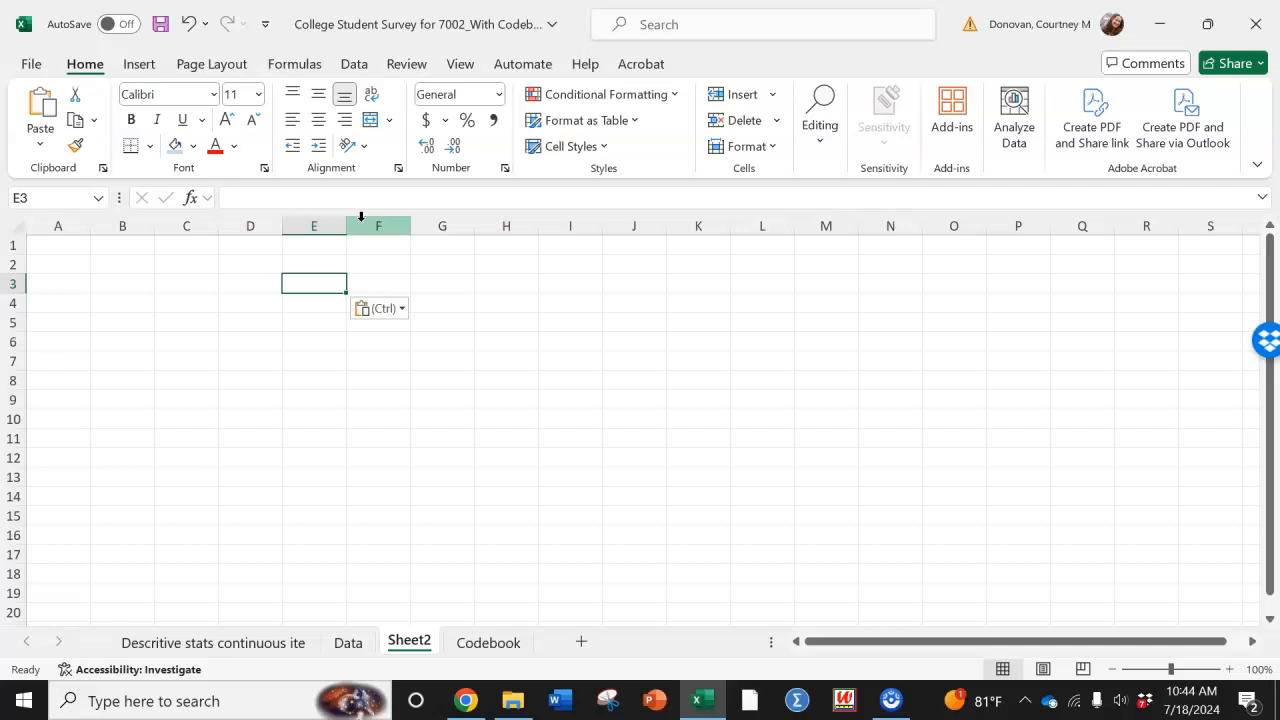
left_click(184, 386)
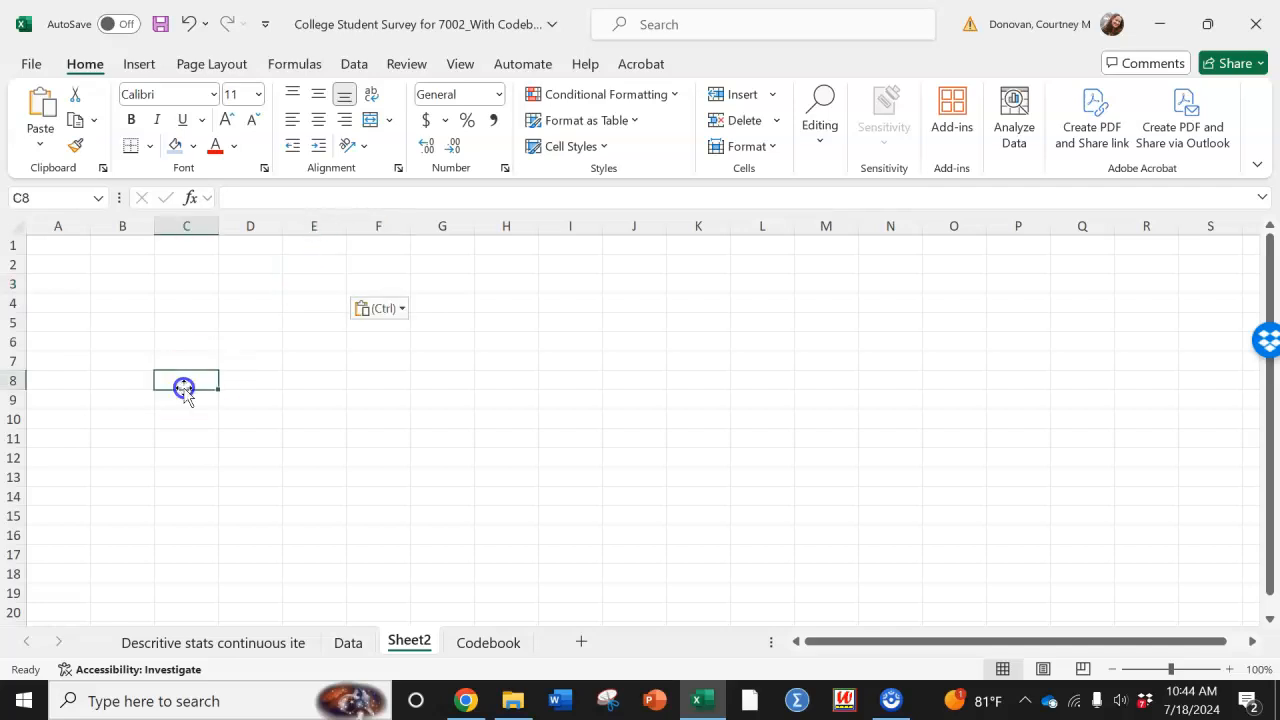
key("ctrl+v")
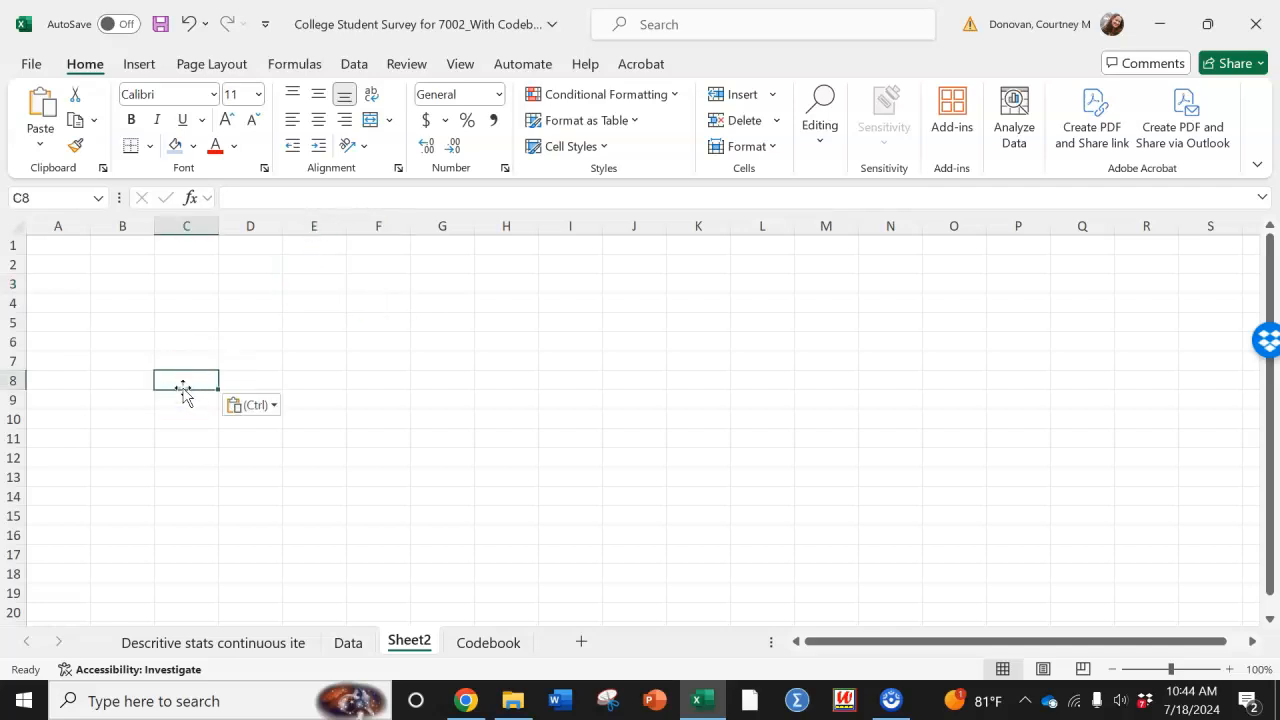
right_click(183, 388)
right_click(183, 388)
Copy the histogram from the Data sheet again and paste it as a picture on Sheet2, positioned over about A2:H17
left_click(348, 645)
left_click(523, 304)
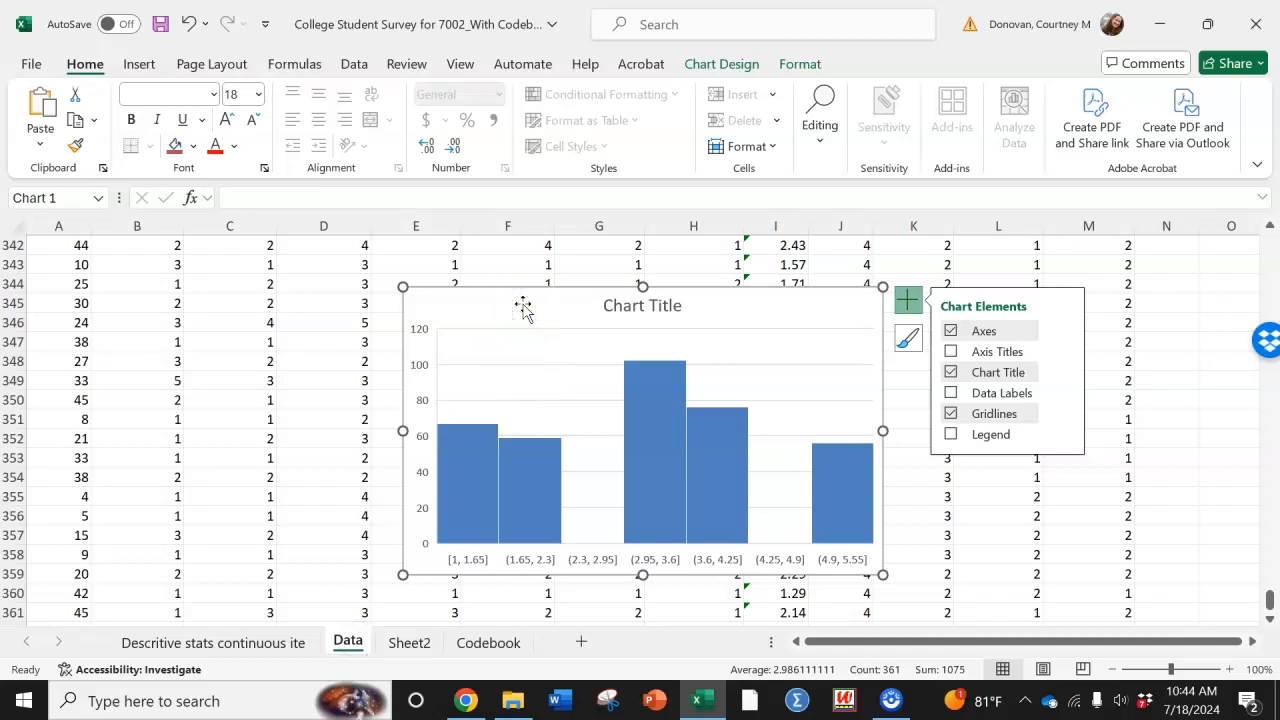
left_click(487, 643)
left_click(423, 641)
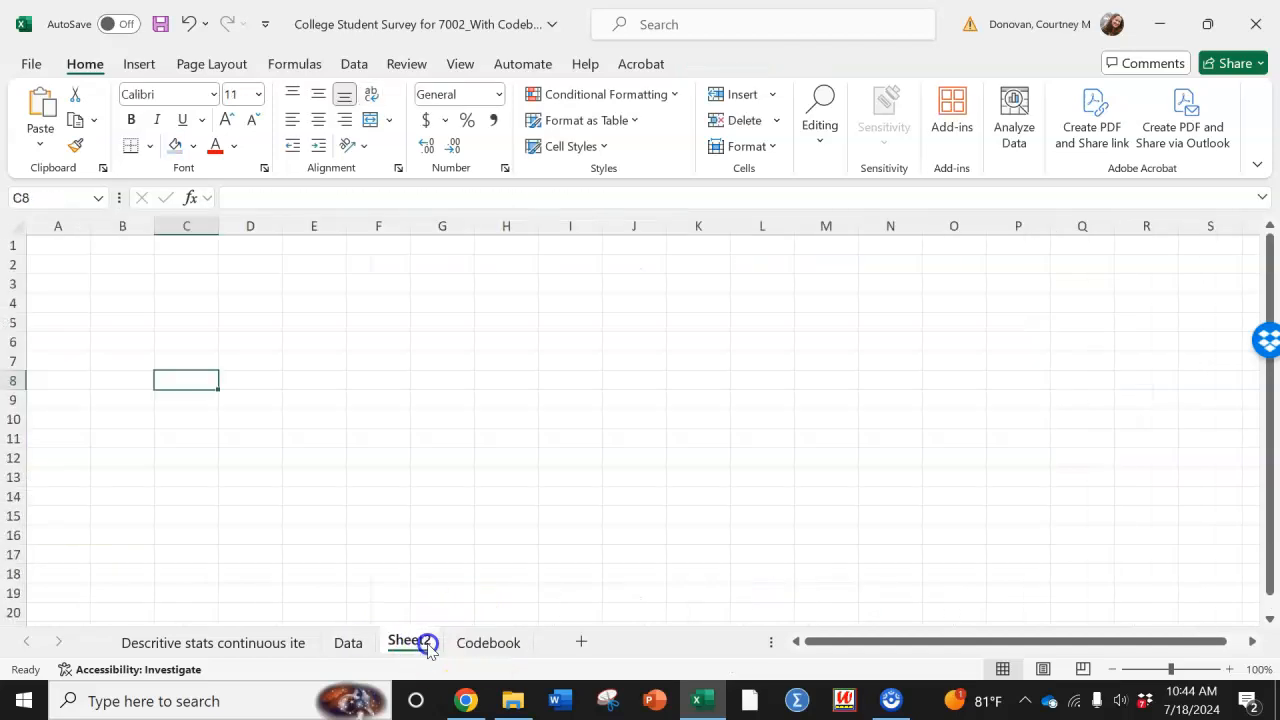
right_click(287, 327)
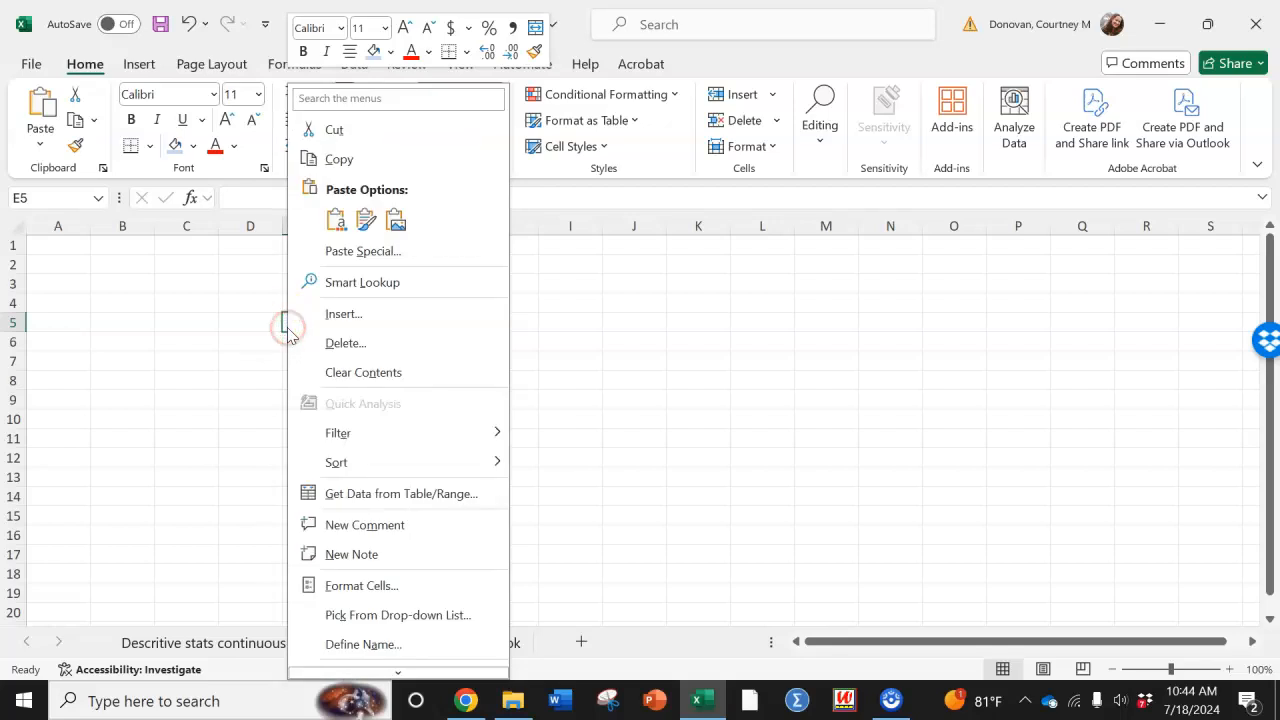
left_click(396, 220)
left_click_drag(417, 340, 177, 281)
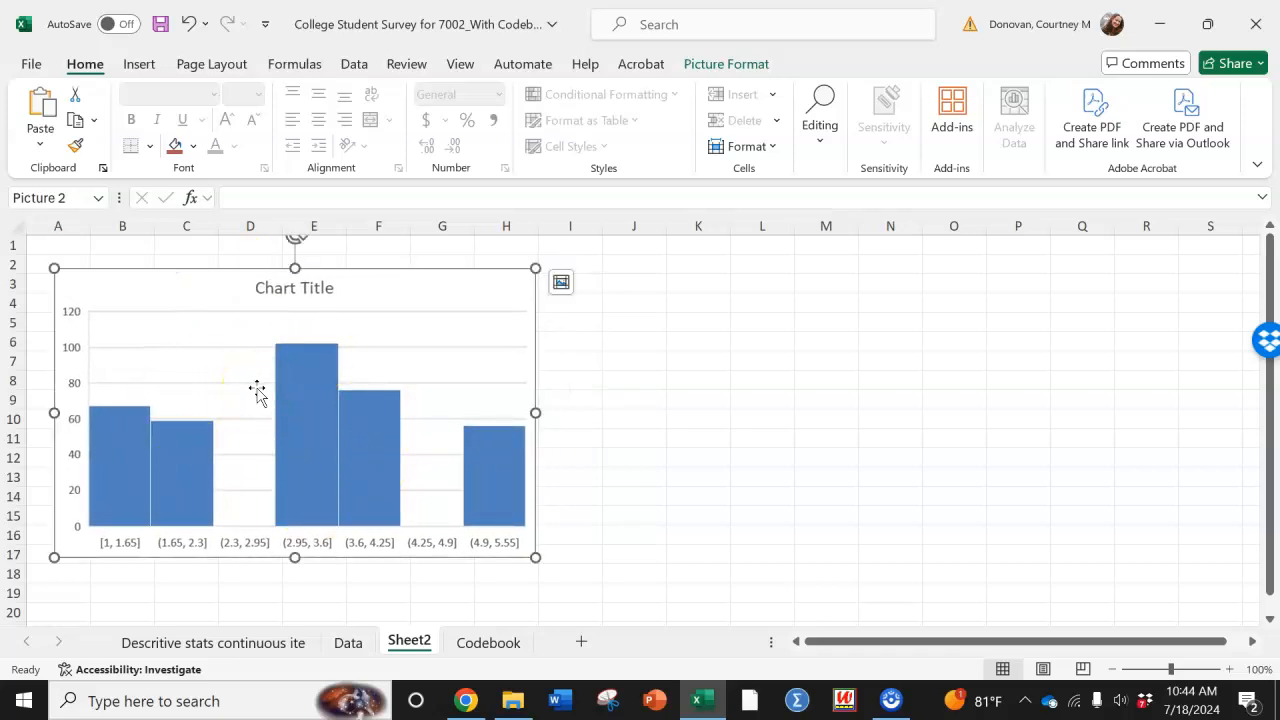
left_click(408, 328)
Delete the original histogram from the Data sheet and return to the top of the data
left_click(352, 642)
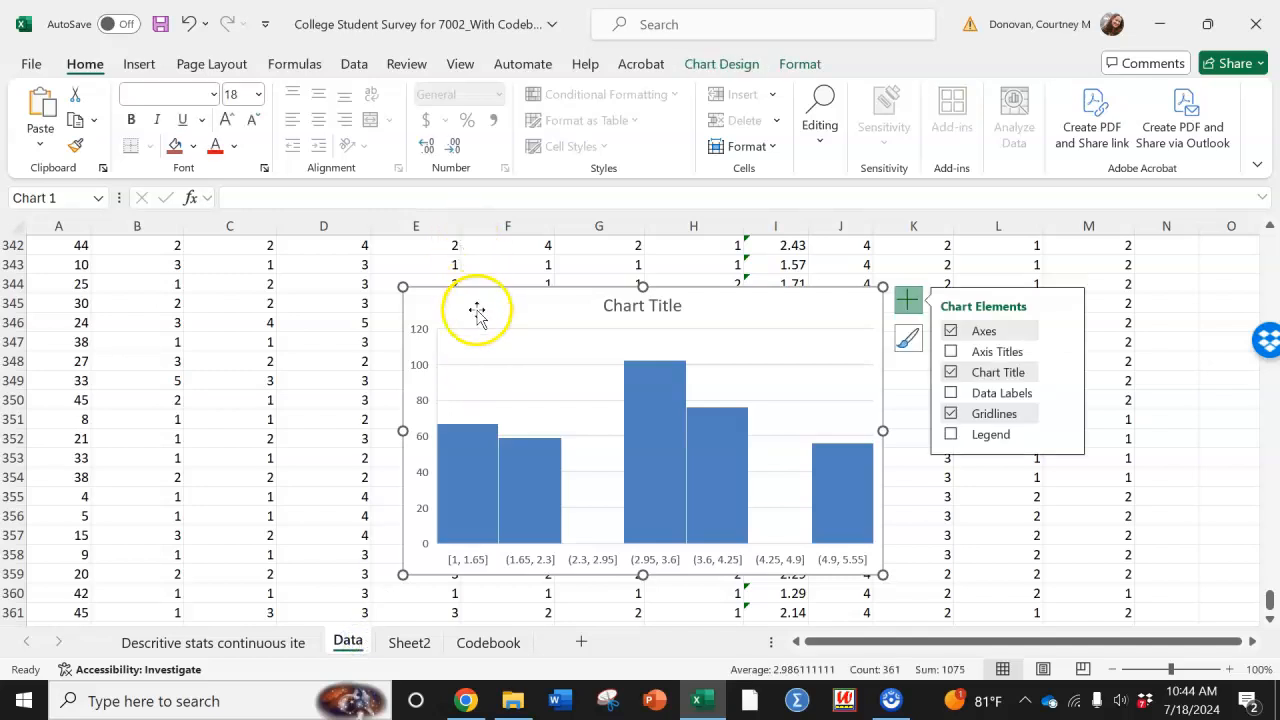
key("Delete")
key("ctrl+Up")
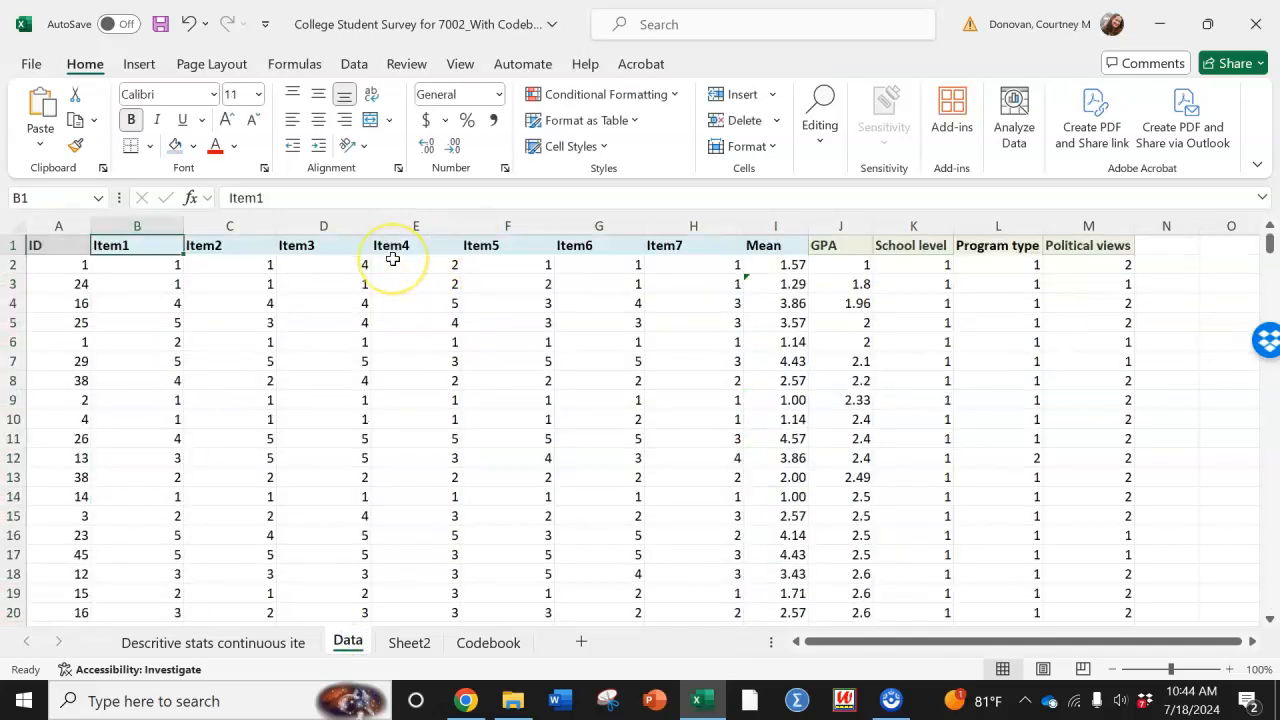
Look over the Mean and GPA columns as the other continuous variables suited to histograms
left_click_drag(784, 250, 794, 303)
left_click_drag(831, 252, 837, 298)
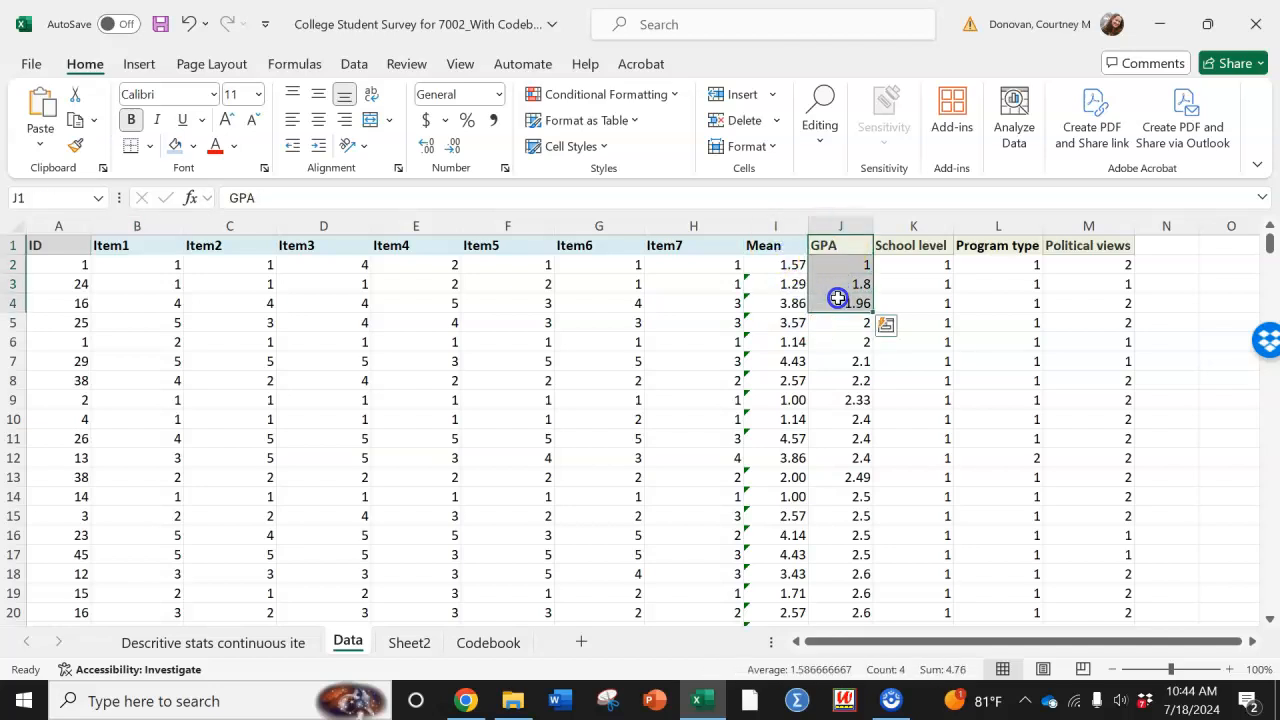
left_click(783, 247)
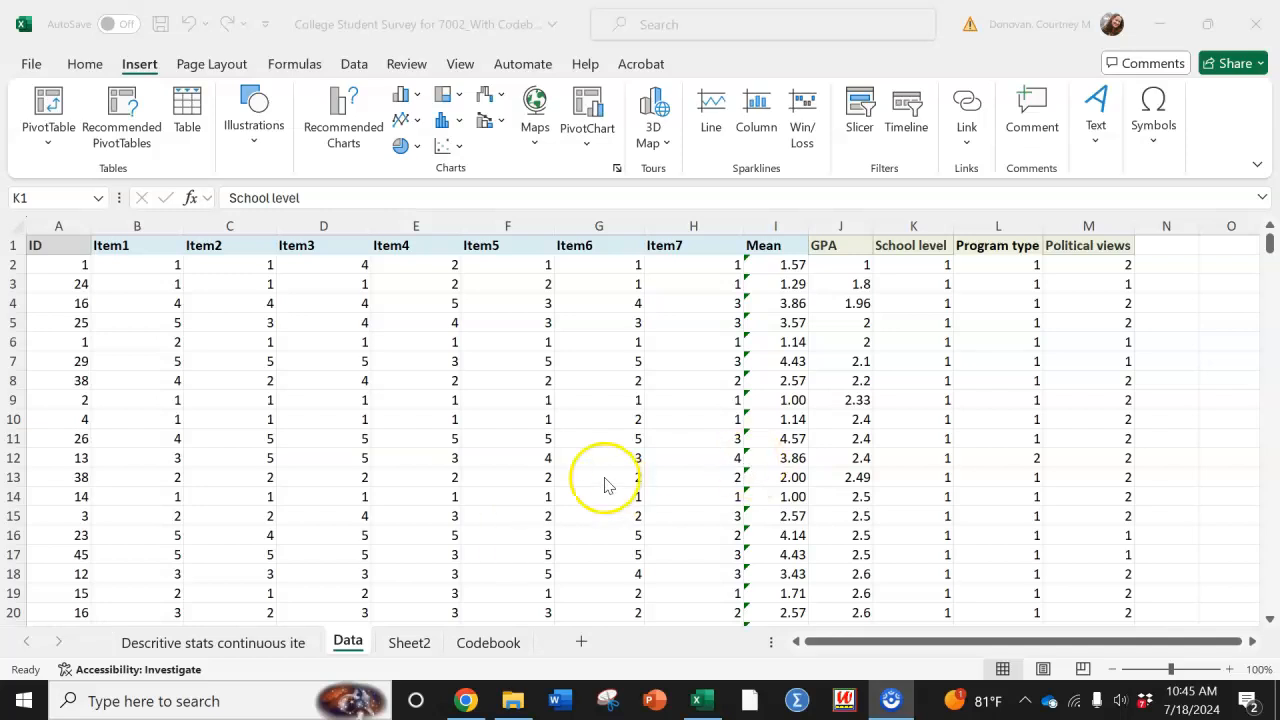
Try a clustered column chart of the raw School level column, K1:K361, and delete it
left_click(908, 246)
key("ctrl+shift+Down")
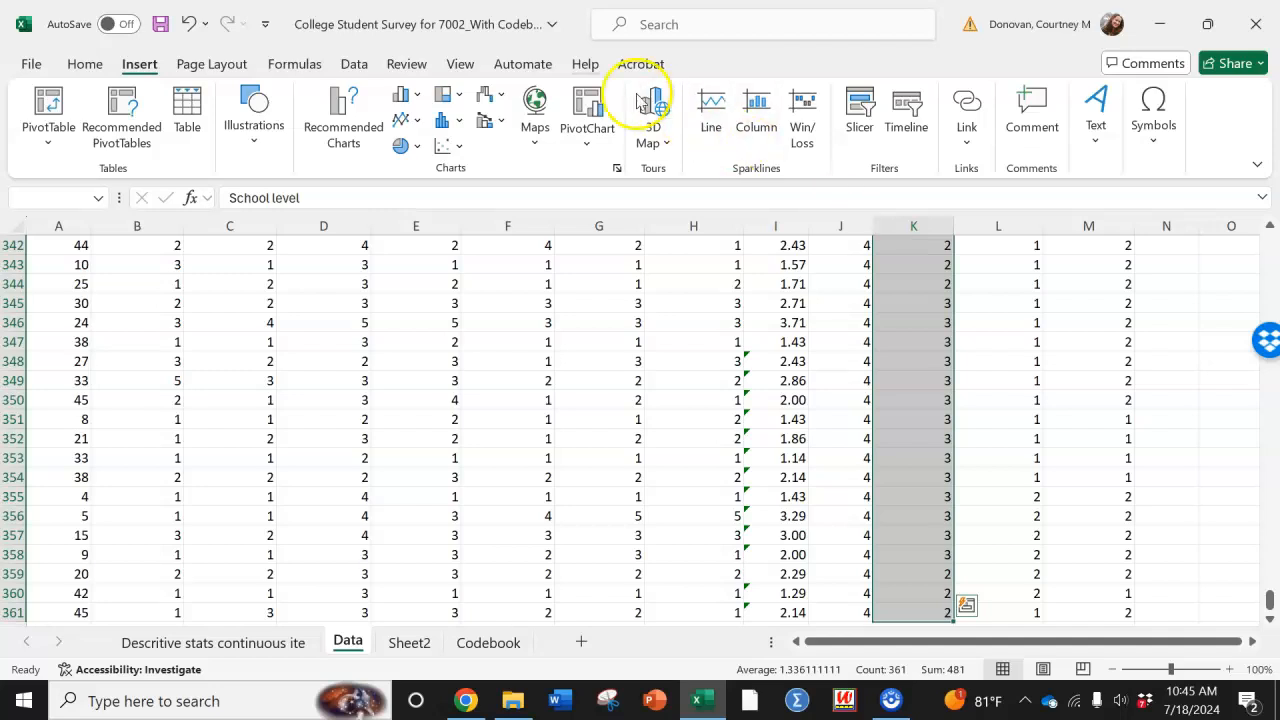
left_click(402, 96)
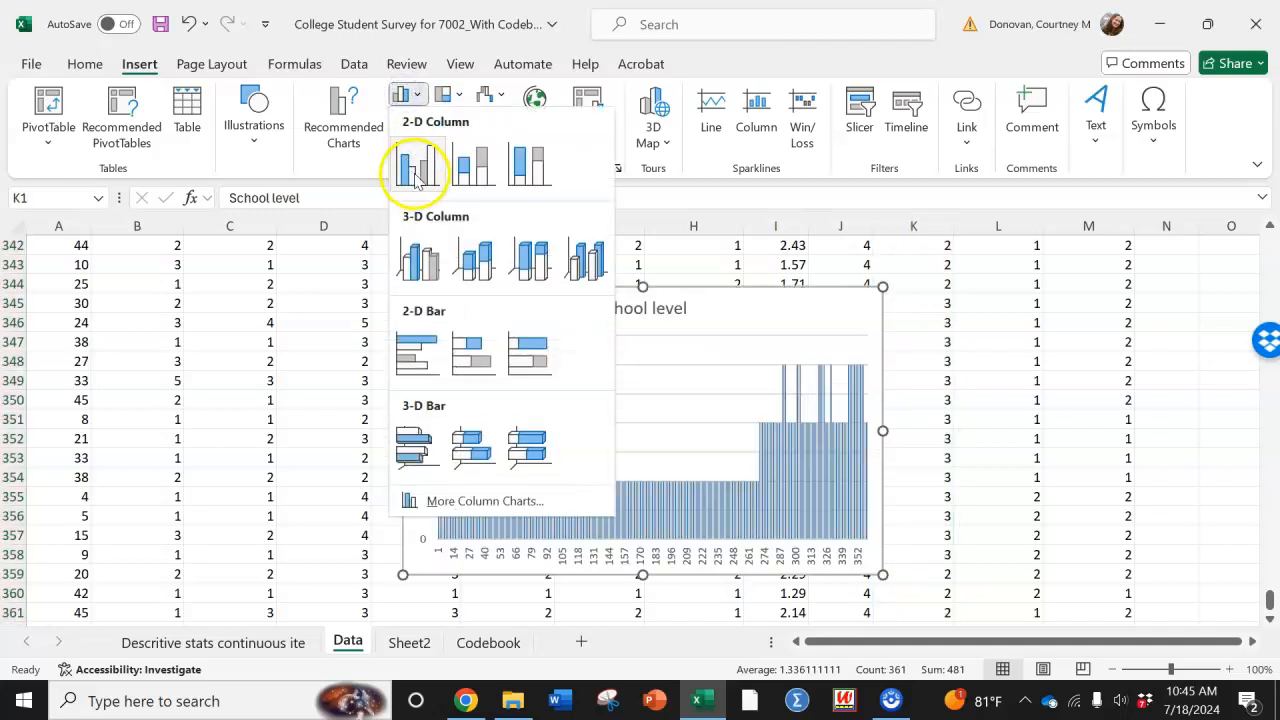
left_click(414, 164)
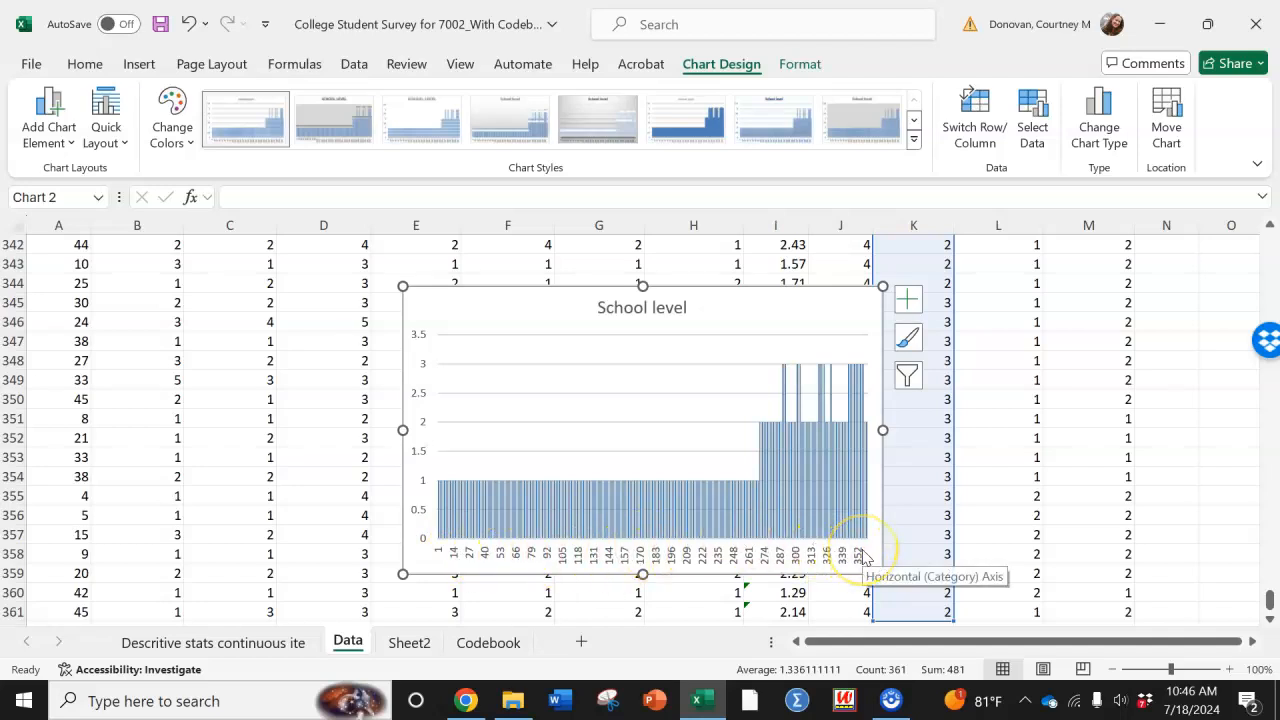
key("Delete")
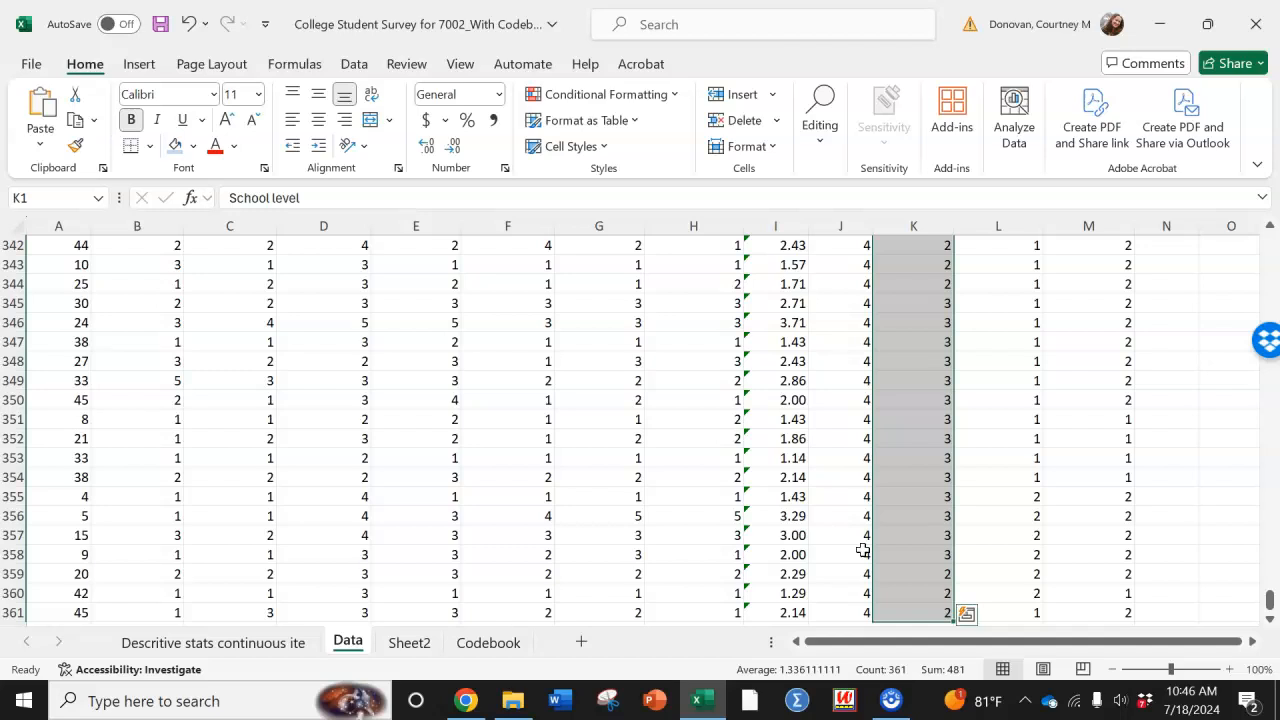
Sort the entire data table by School level on cell values from smallest to largest, keeping the header row
key("ctrl+a")
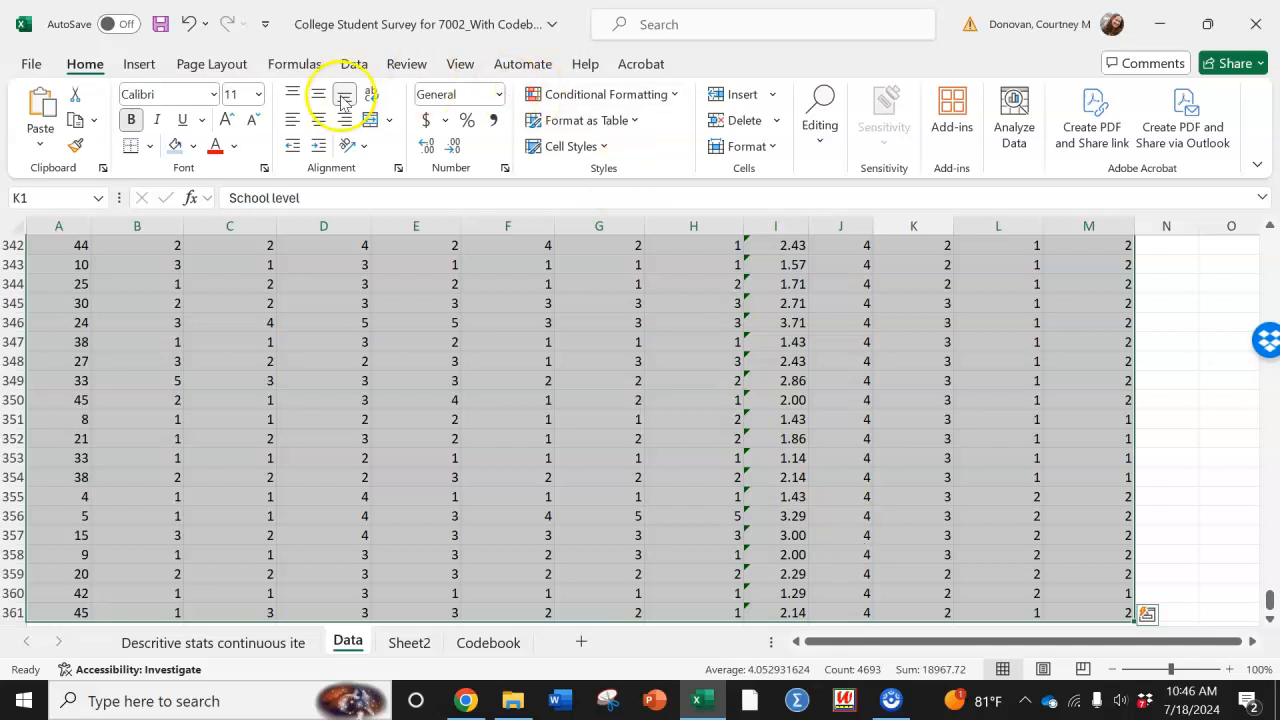
left_click(352, 63)
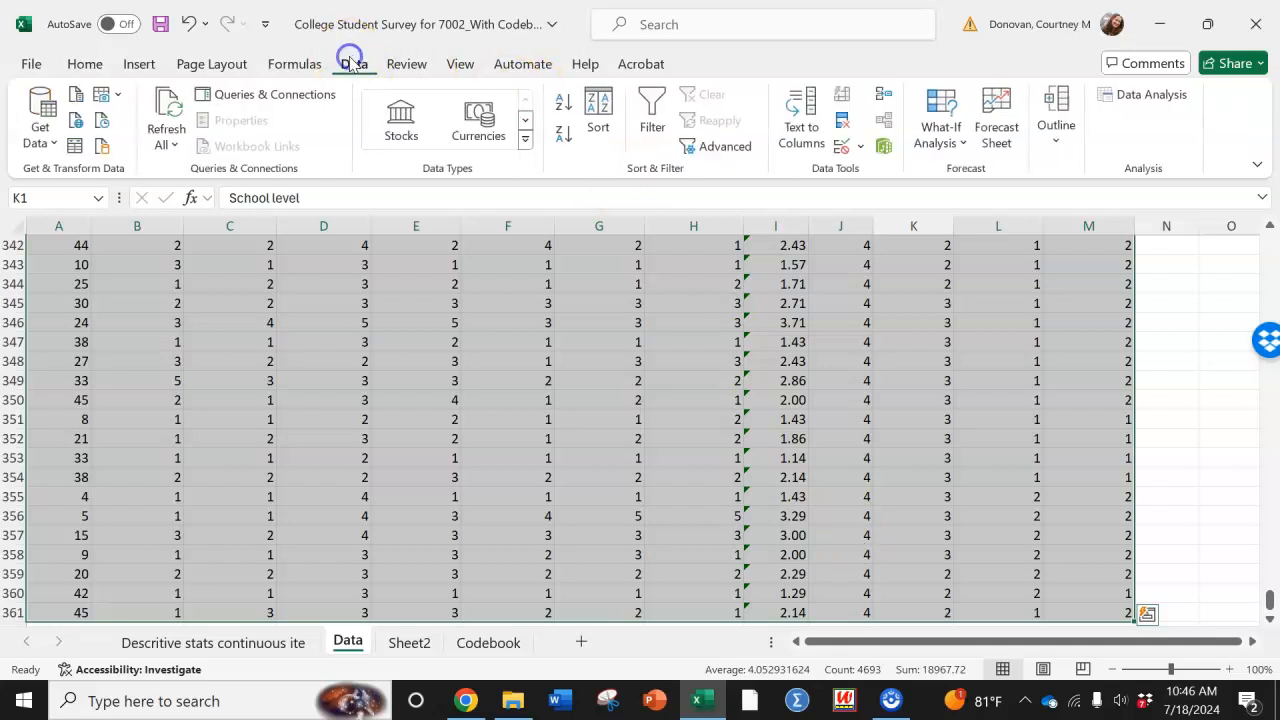
left_click(599, 110)
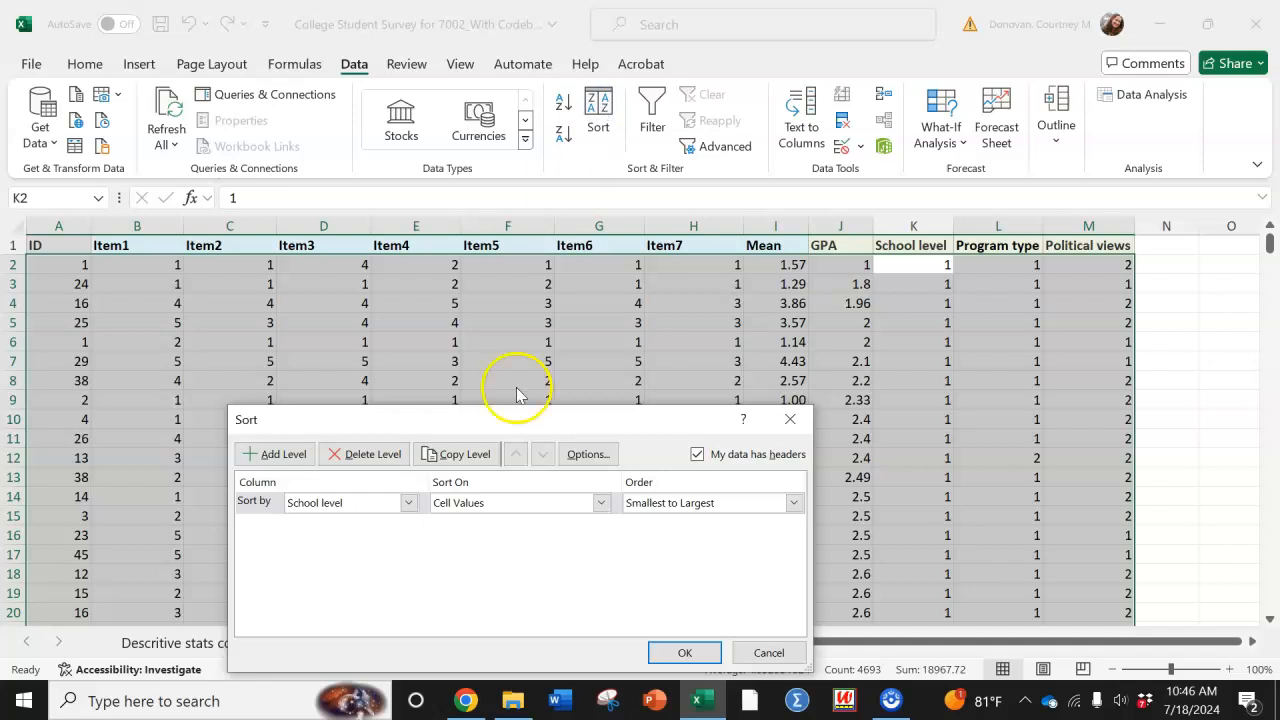
left_click_drag(512, 427, 537, 222)
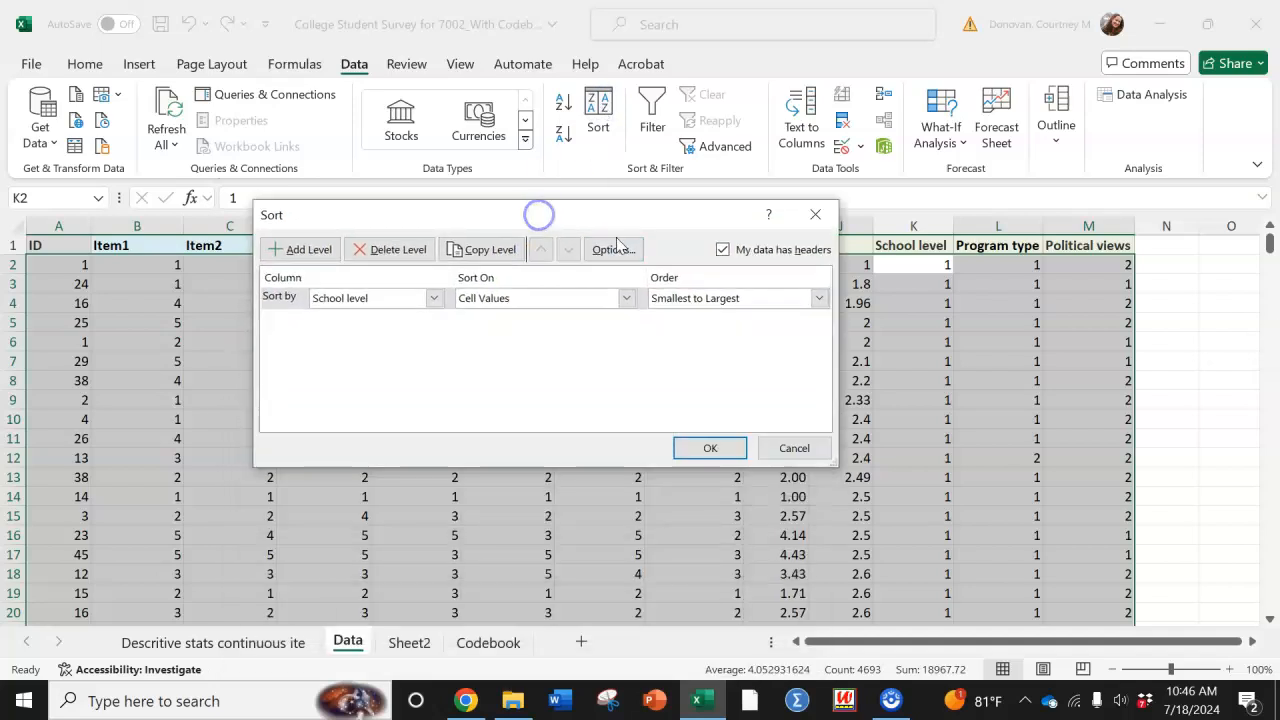
left_click(433, 298)
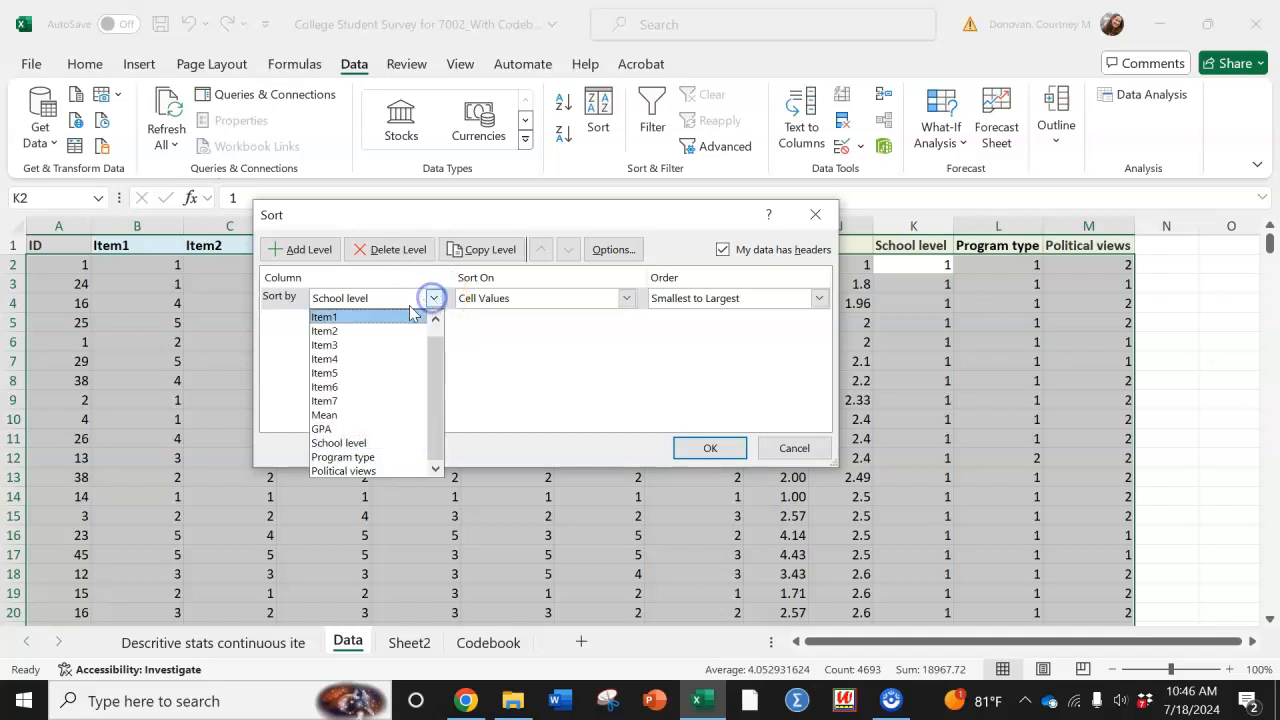
left_click(395, 444)
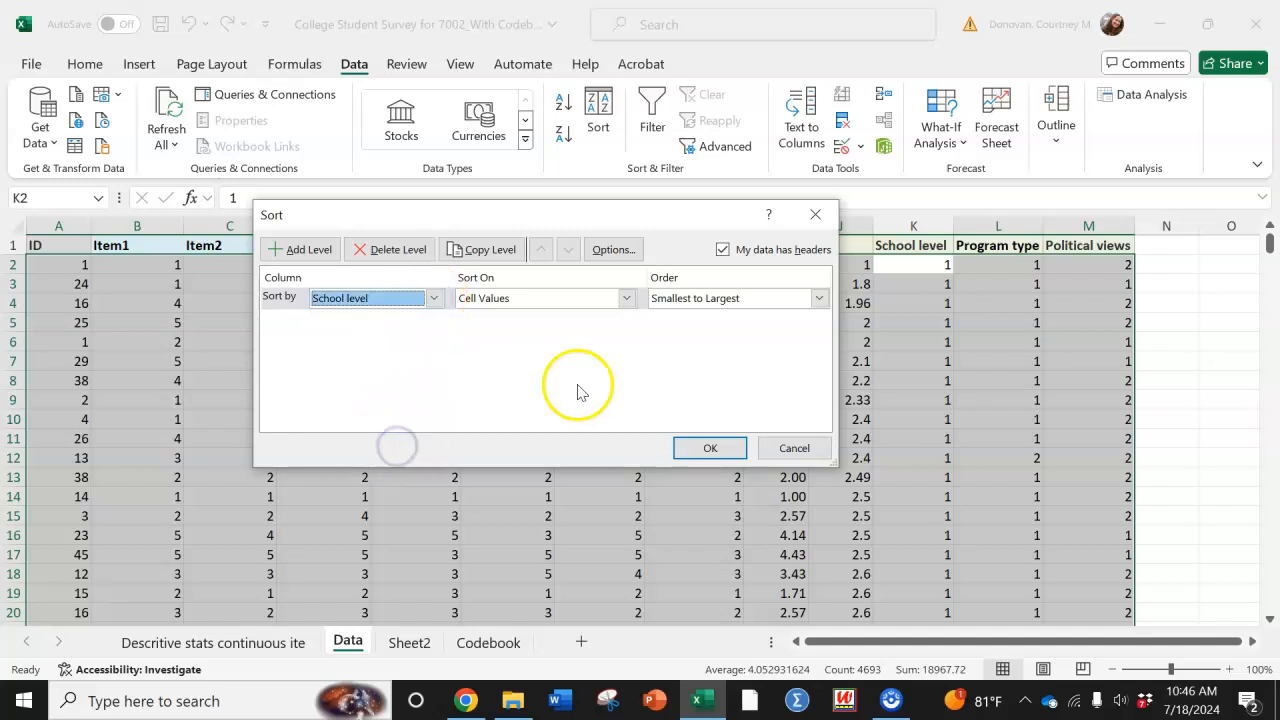
left_click(712, 447)
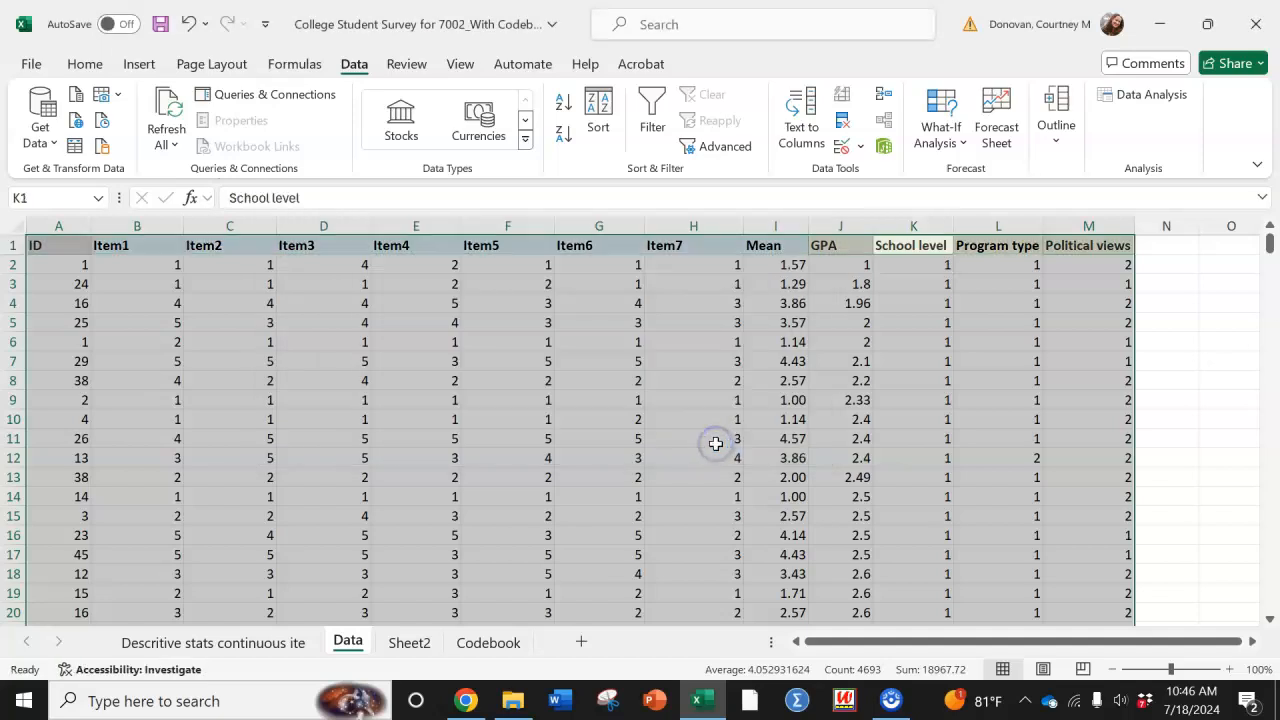
Count the School level entries coded 1 by selecting K2:K270
left_click(905, 264)
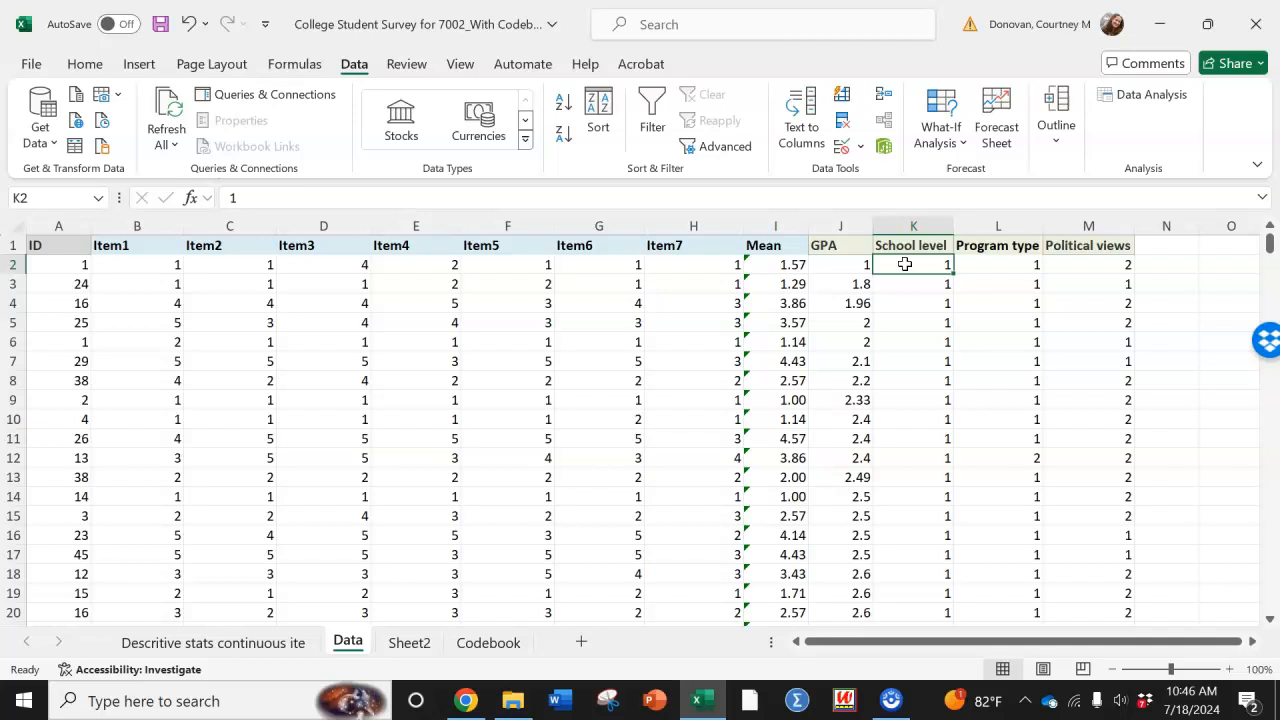
left_click_drag(615, 264, 980, 259)
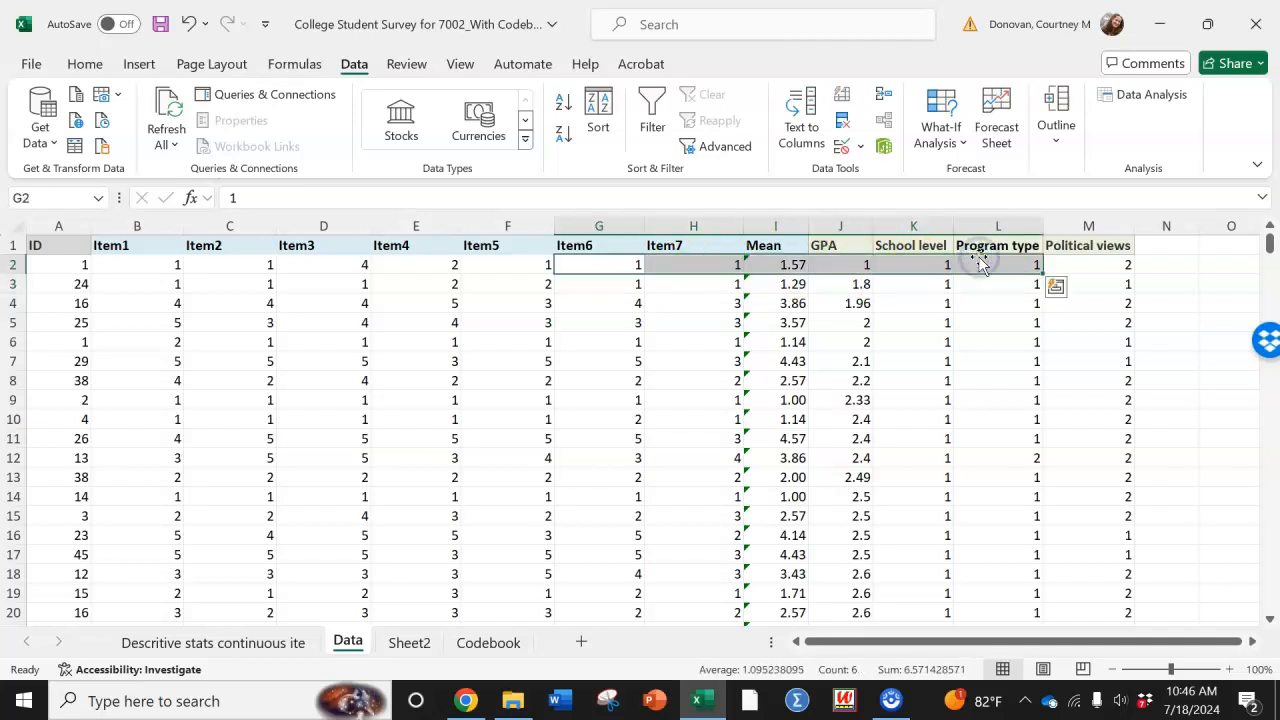
left_click(940, 264)
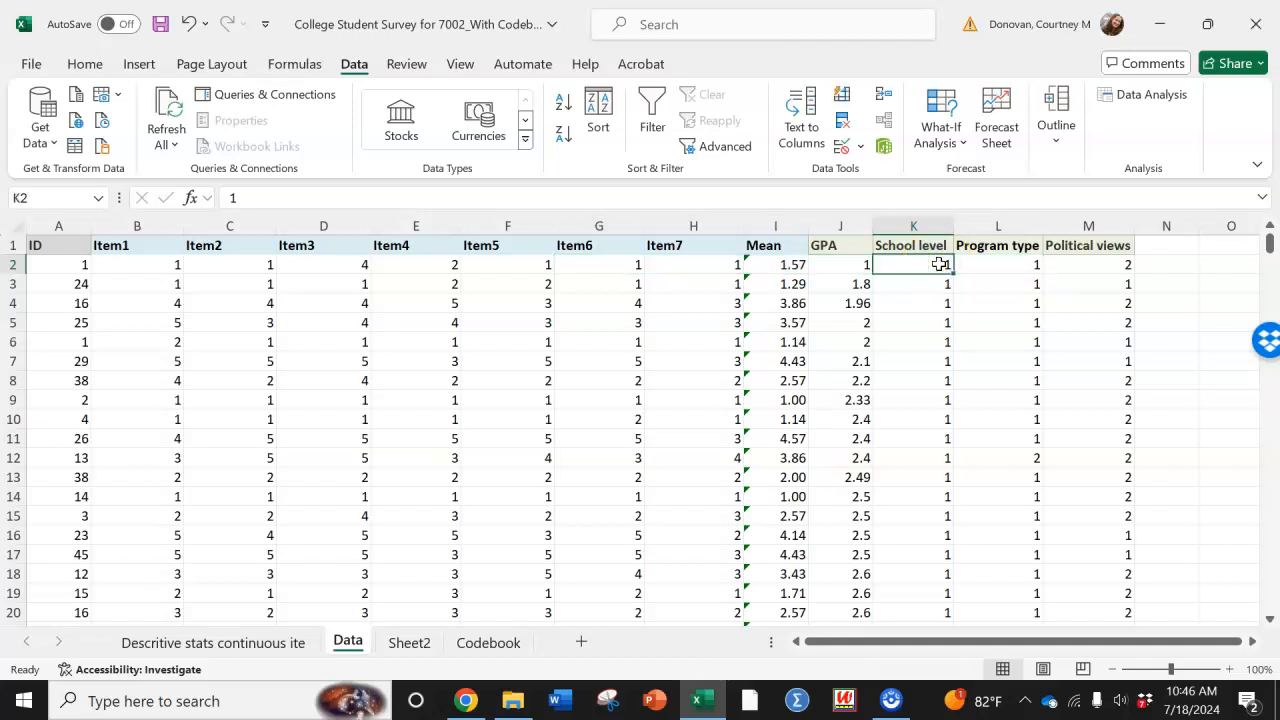
left_click_drag(933, 263, 933, 343)
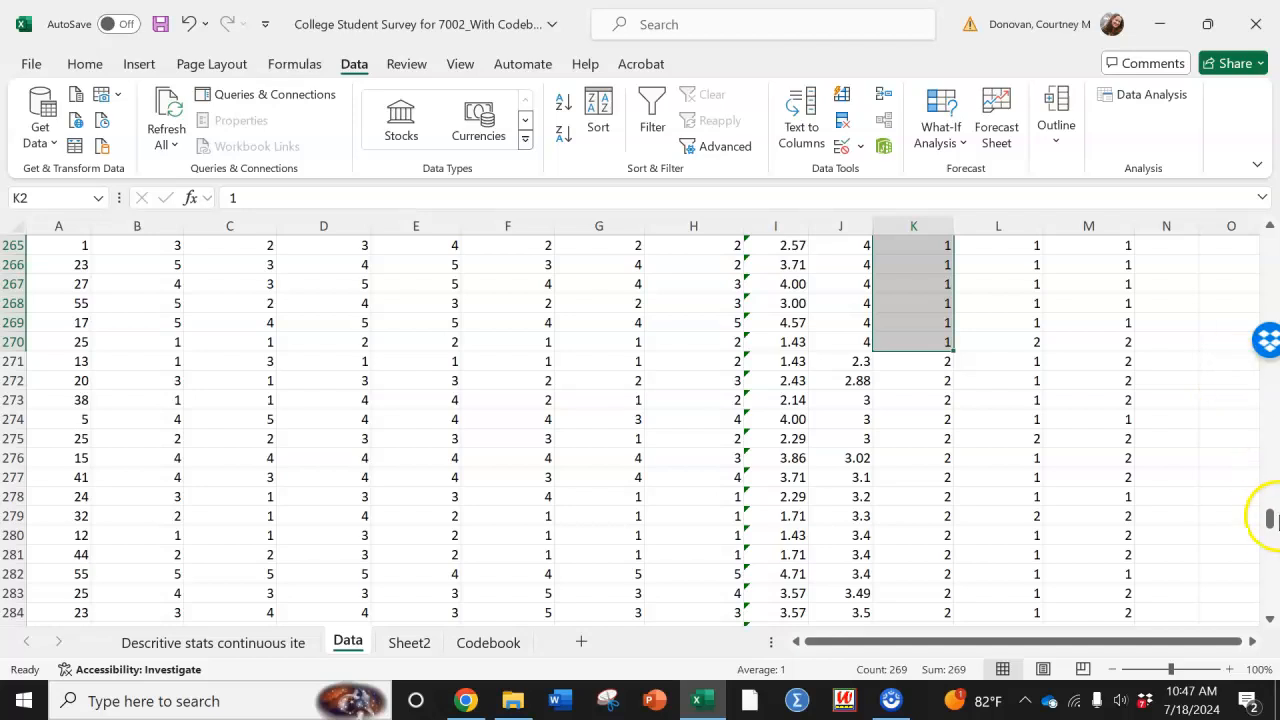
List the School level codes 1, 2 and 3 in K363:K365 and enter 269 beside code 1 in L363
left_click_drag(1267, 520, 1262, 632)
left_click(926, 614)
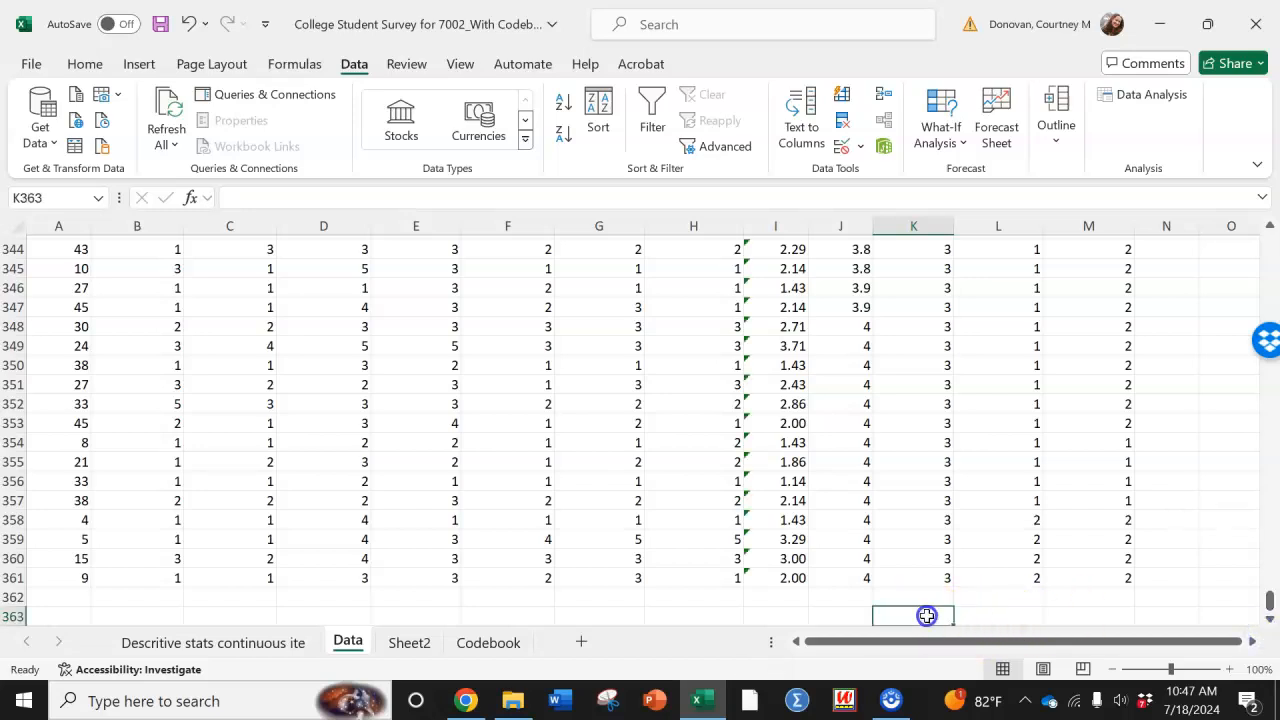
type("1")
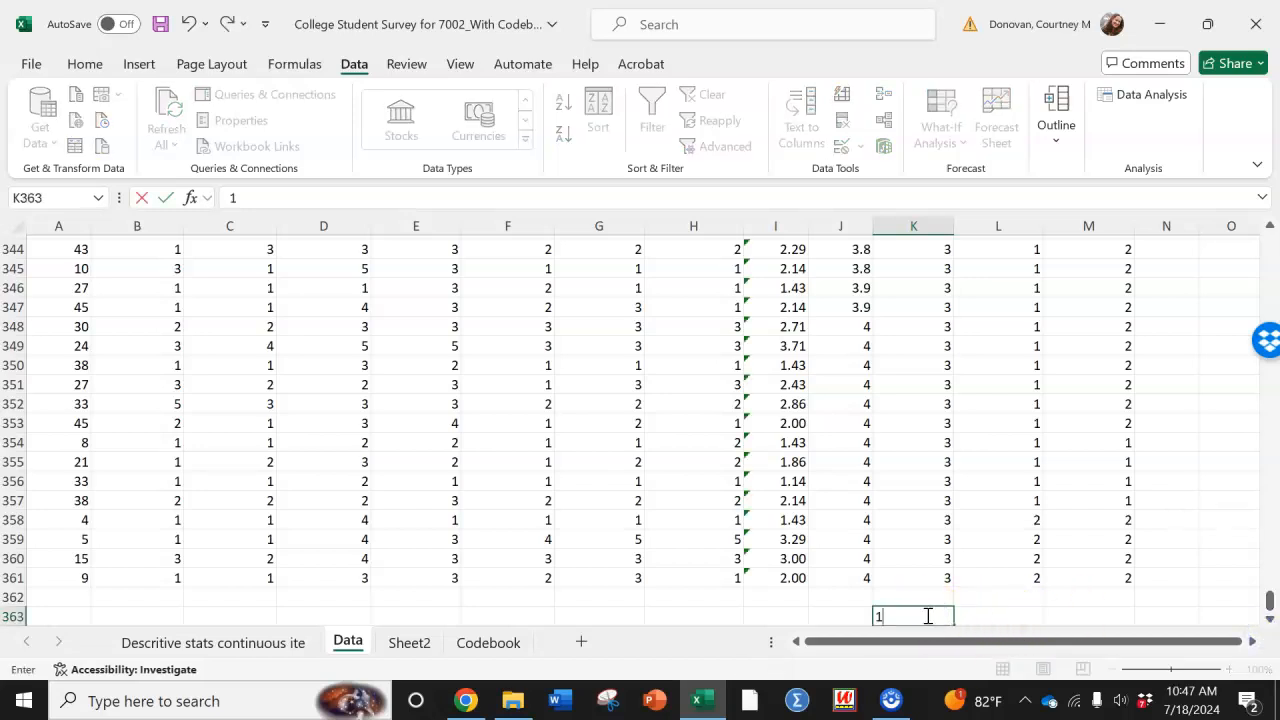
key("Tab")
type("2")
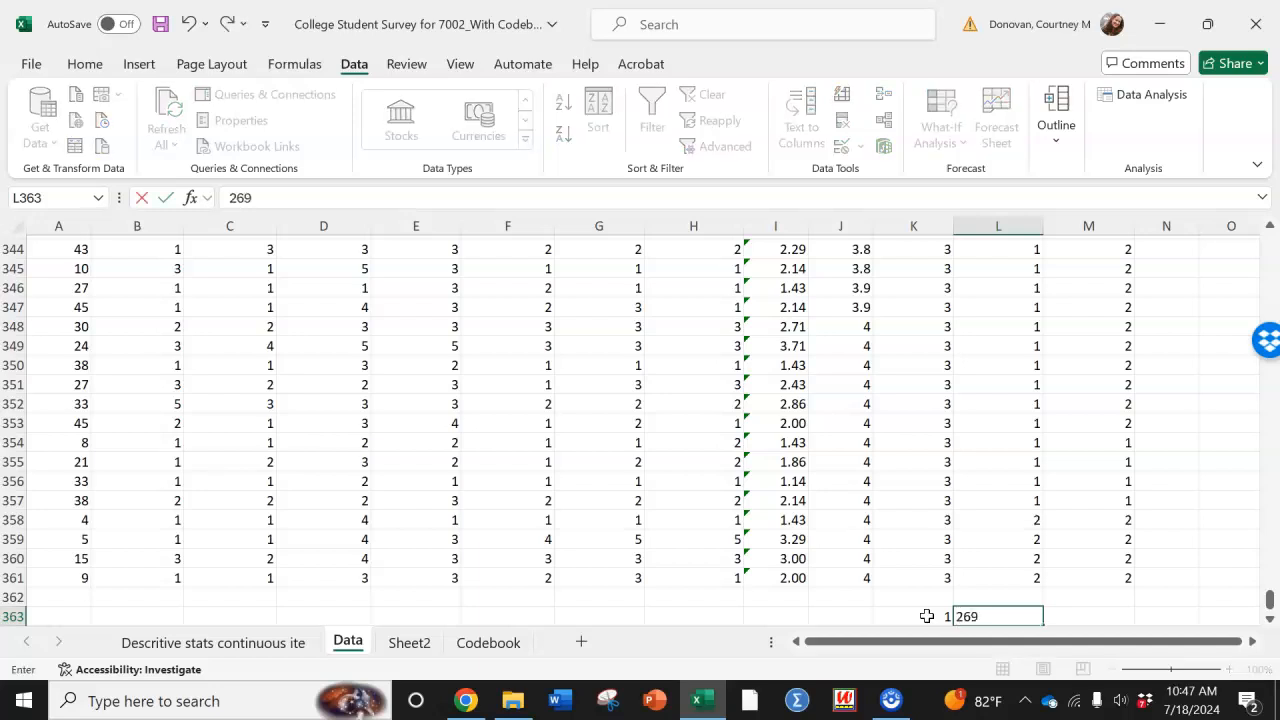
type("69")
key("Return")
key("Return")
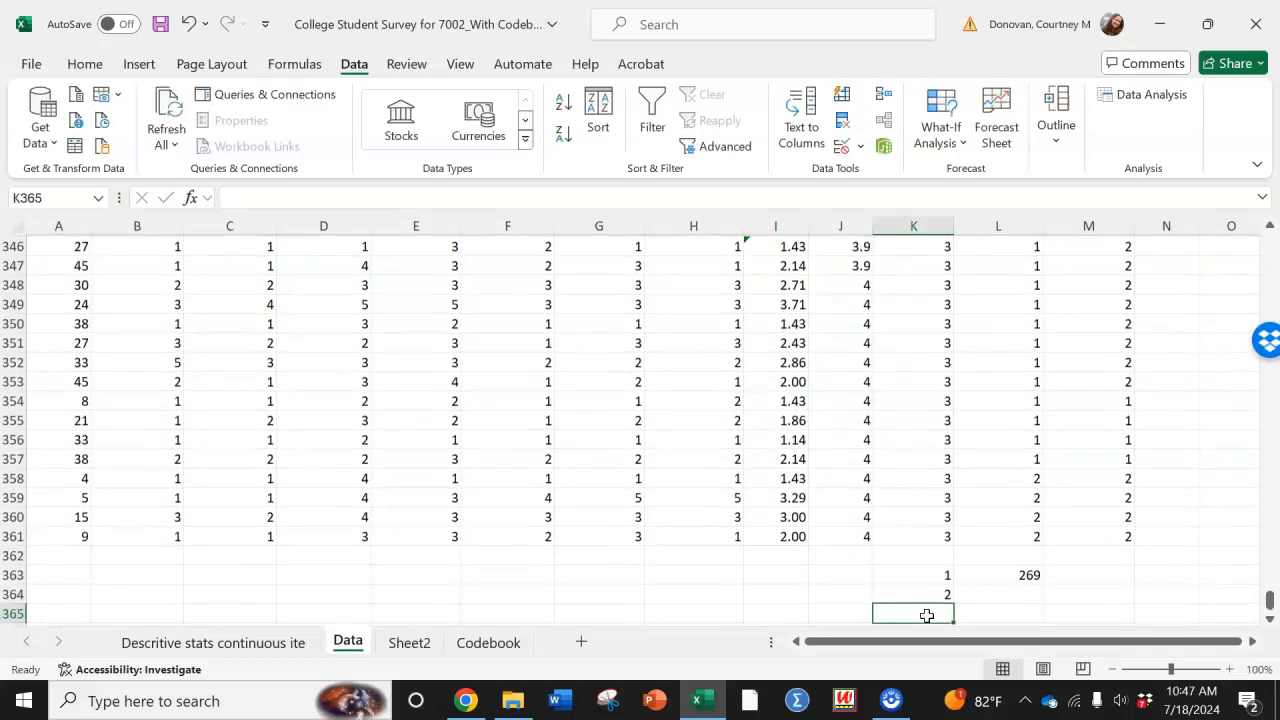
type("3")
key("Tab")
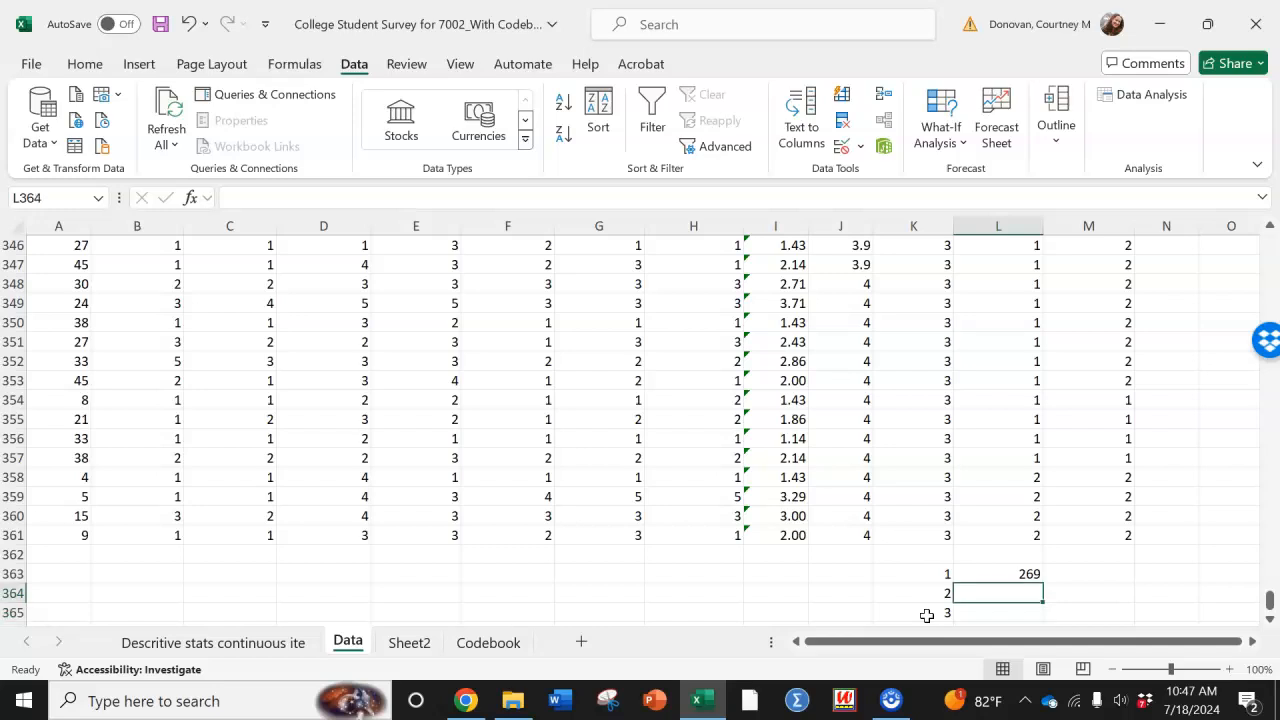
Count the School level entries coded 2 by selecting K271:K331, and enter 61 in L364 and 30 in L365
left_click_drag(929, 534, 911, 480)
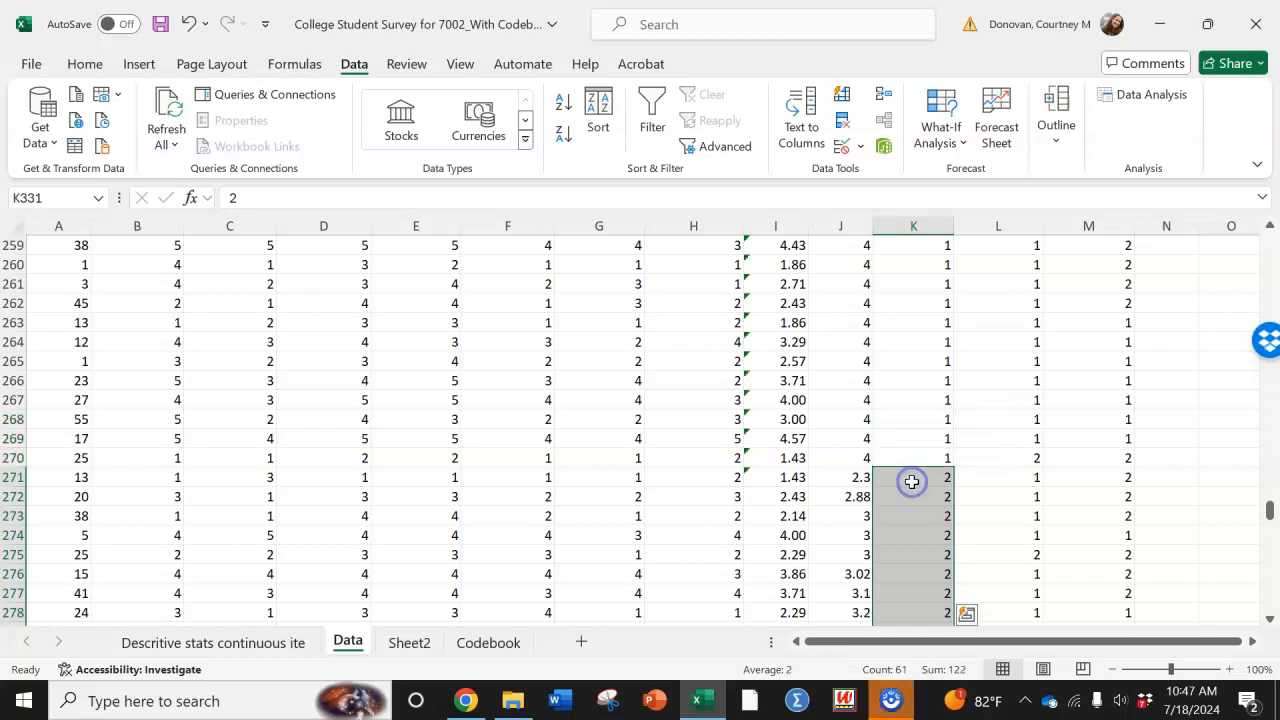
left_click(937, 550)
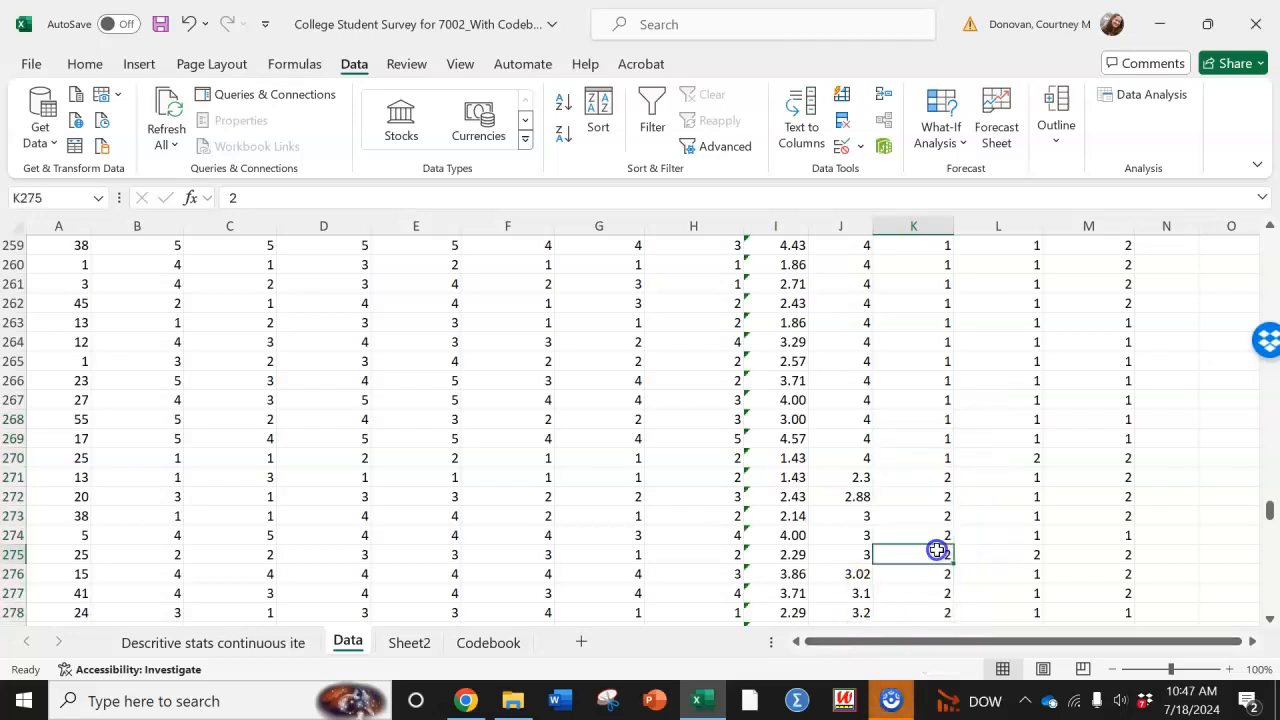
key("ctrl+shift+Down")
left_click(991, 599)
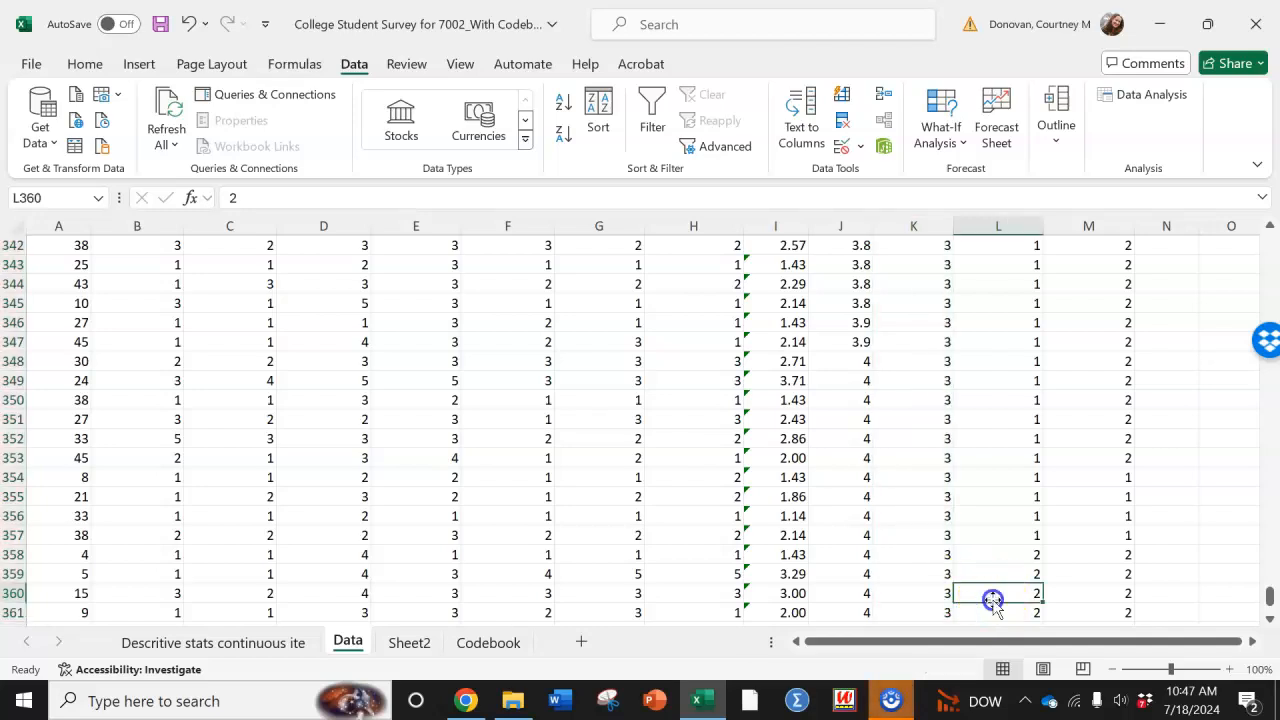
key("ctrl+Down")
key("ctrl+Down")
key("Down")
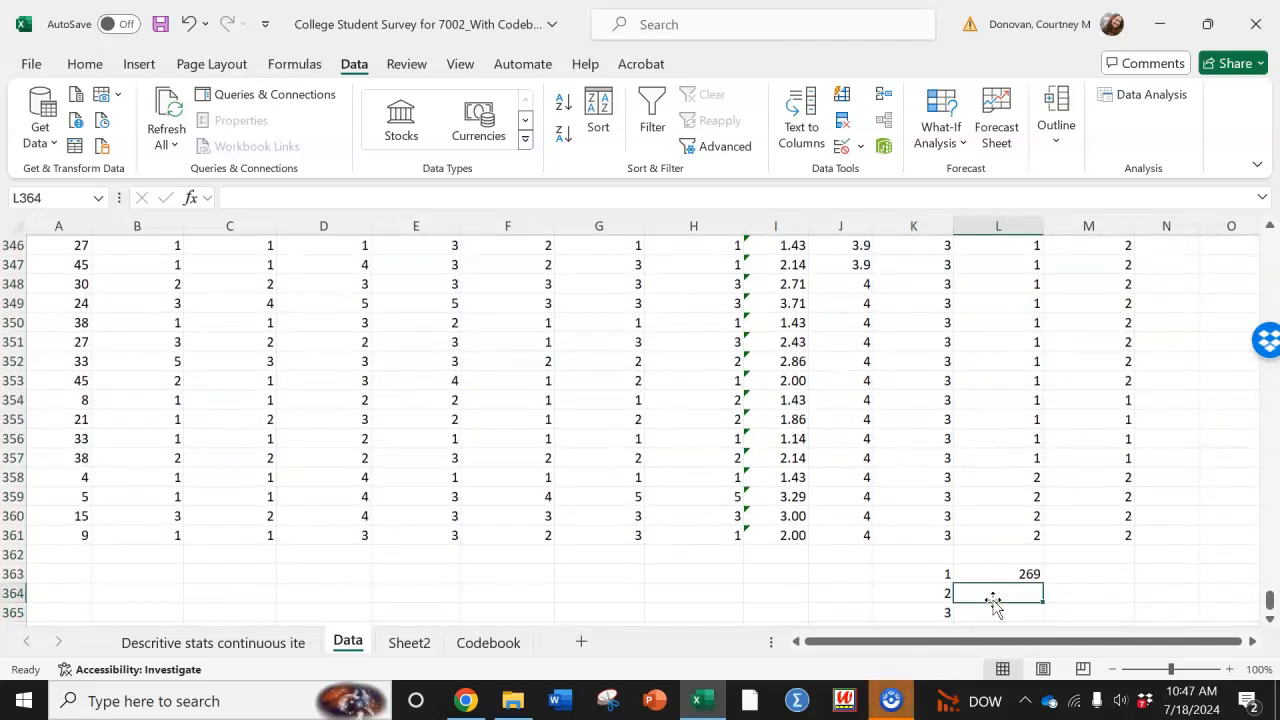
type("61")
key("Return")
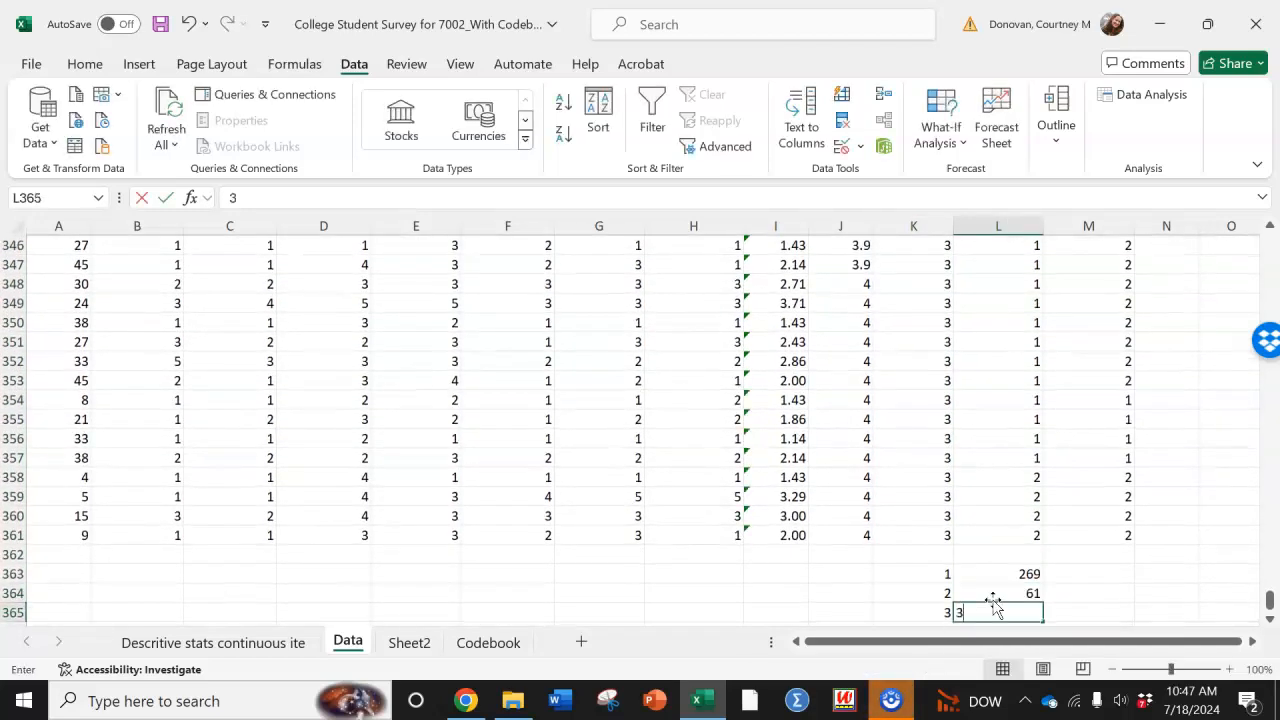
key("Return")
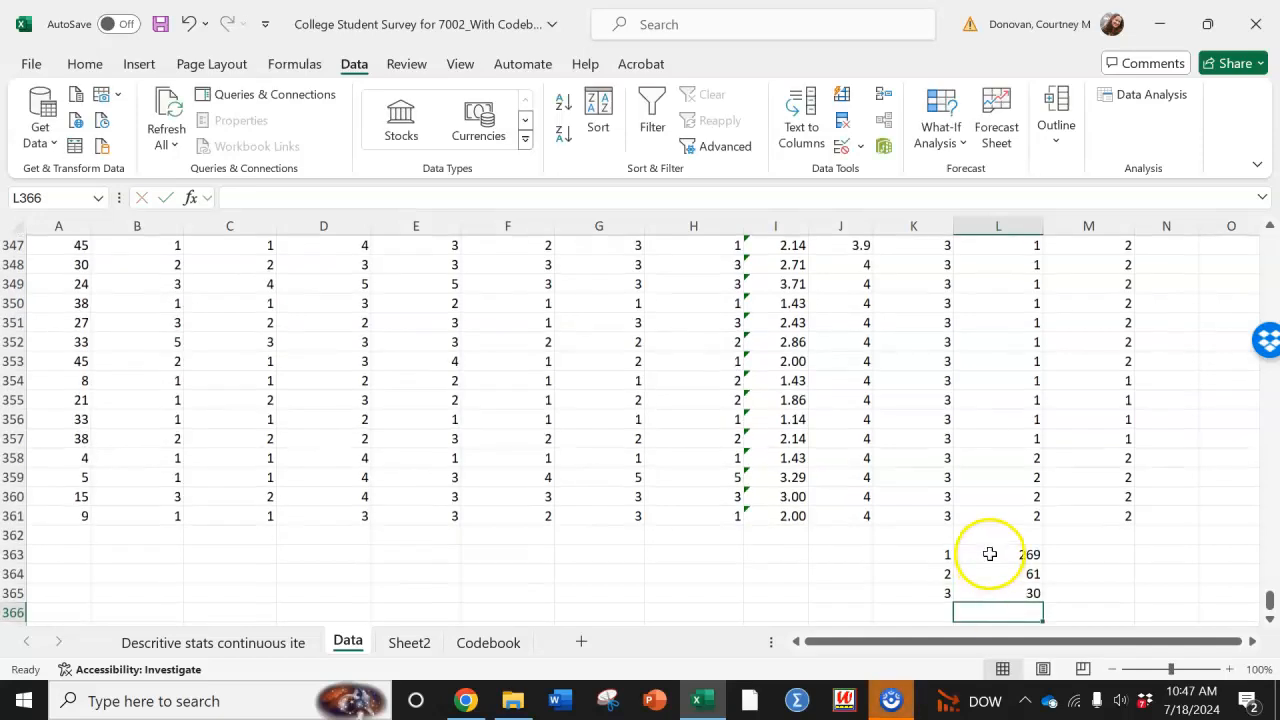
Try a clustered column chart of both the codes and the counts, K363:L365, and delete it
left_click_drag(937, 554, 984, 599)
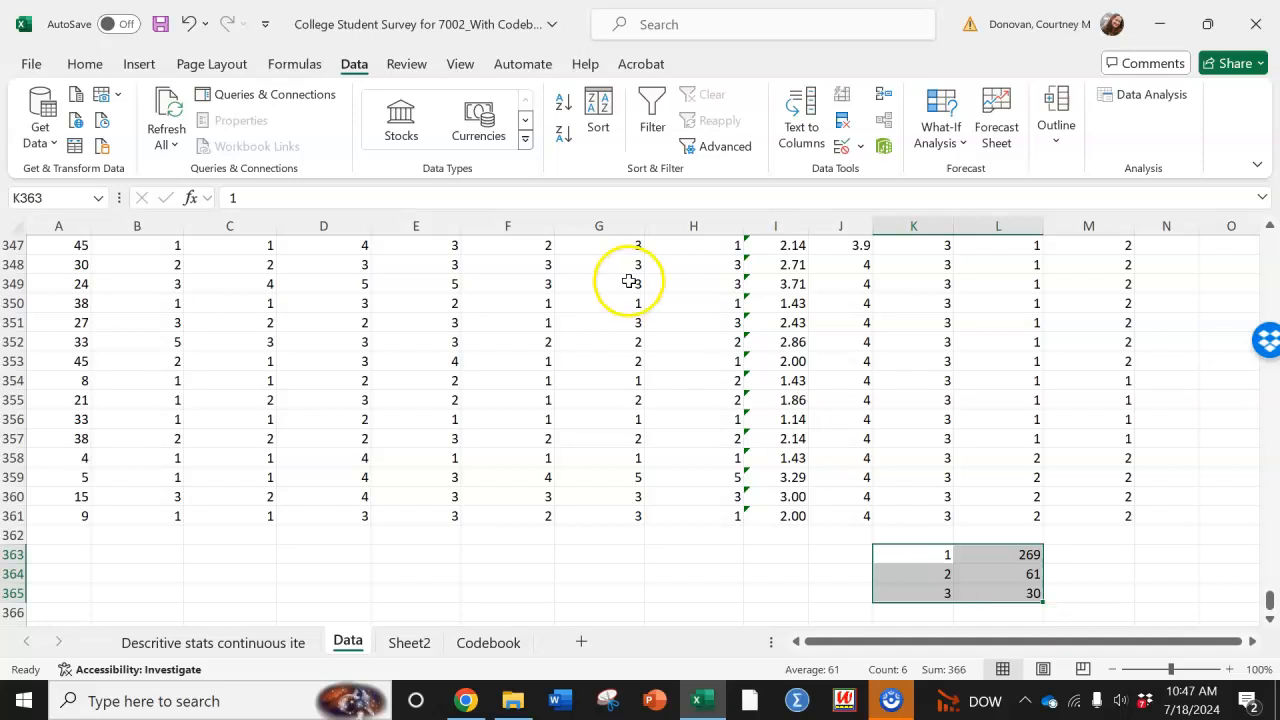
left_click(140, 63)
left_click(401, 94)
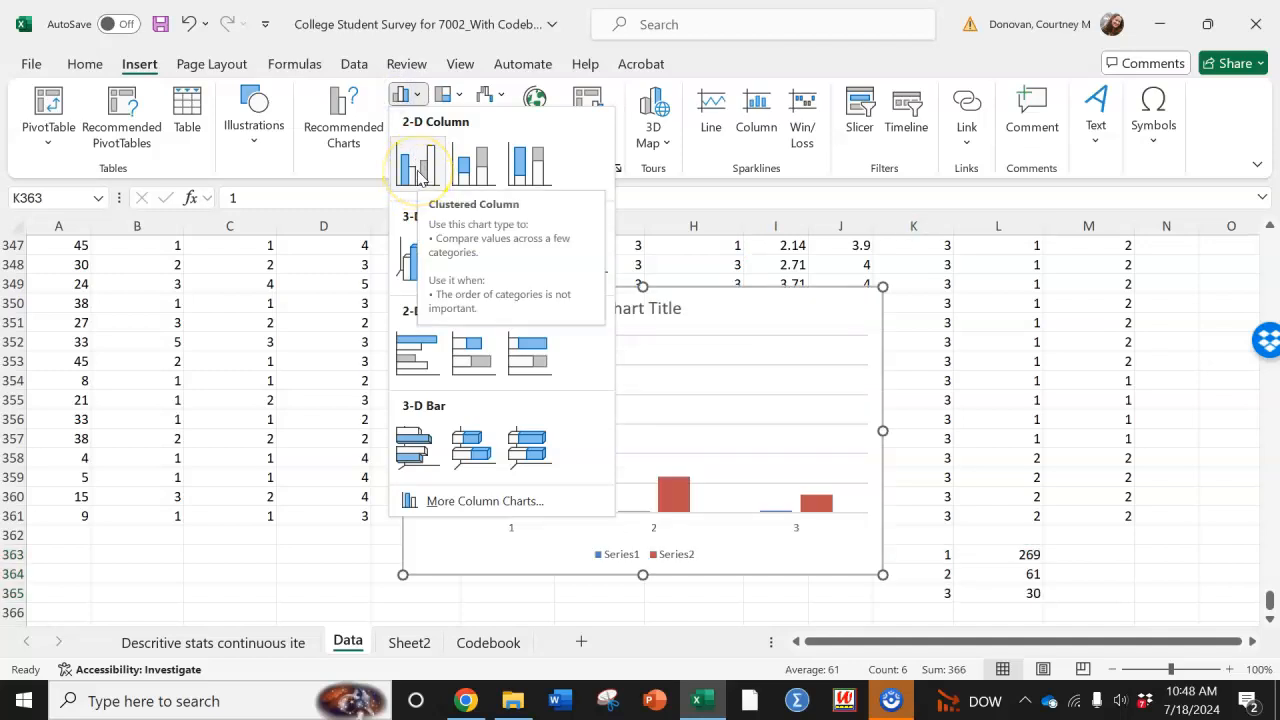
left_click(417, 170)
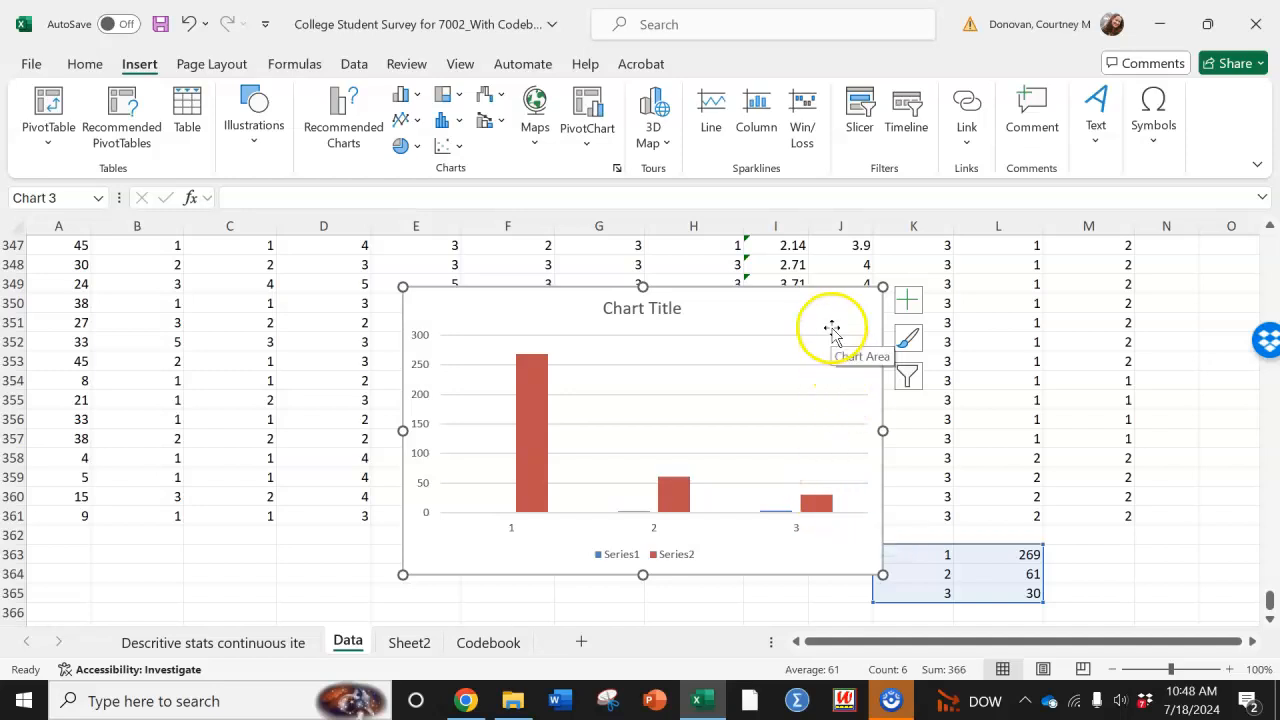
key("Delete")
Insert a 2-D clustered column chart of only the School level counts in L363:L365
left_click_drag(1000, 553, 1000, 593)
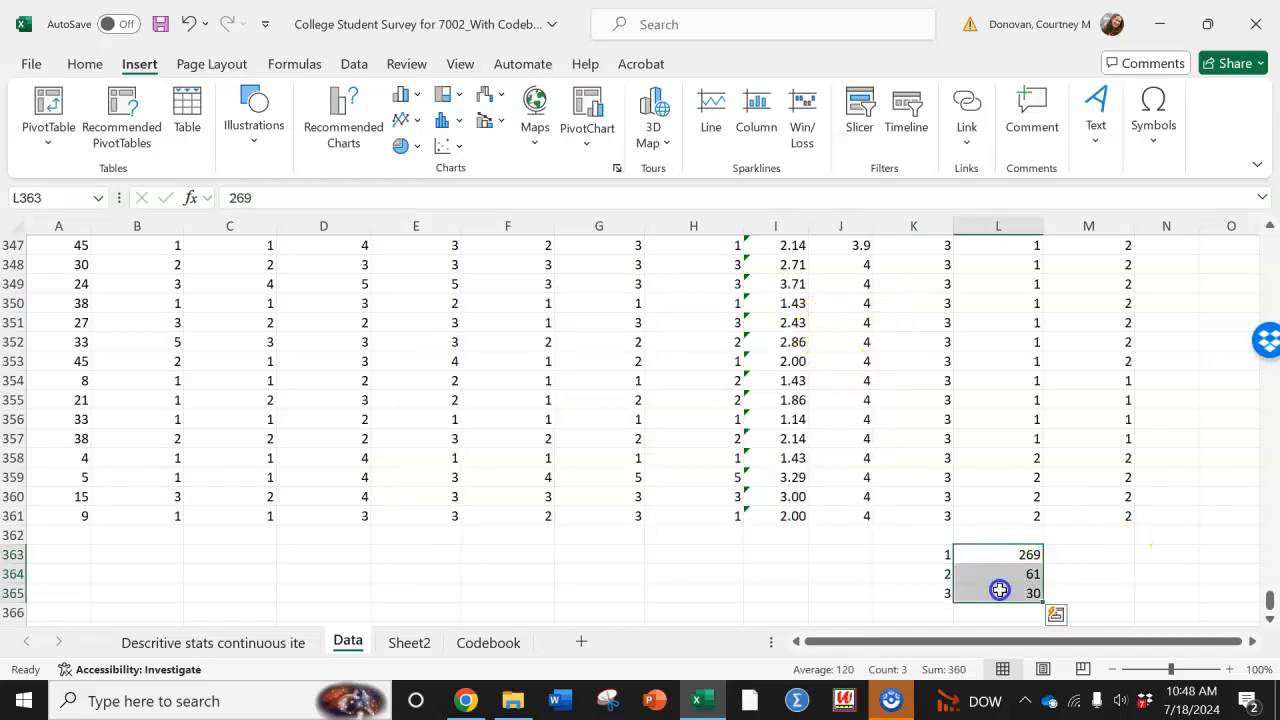
left_click(412, 96)
left_click(421, 161)
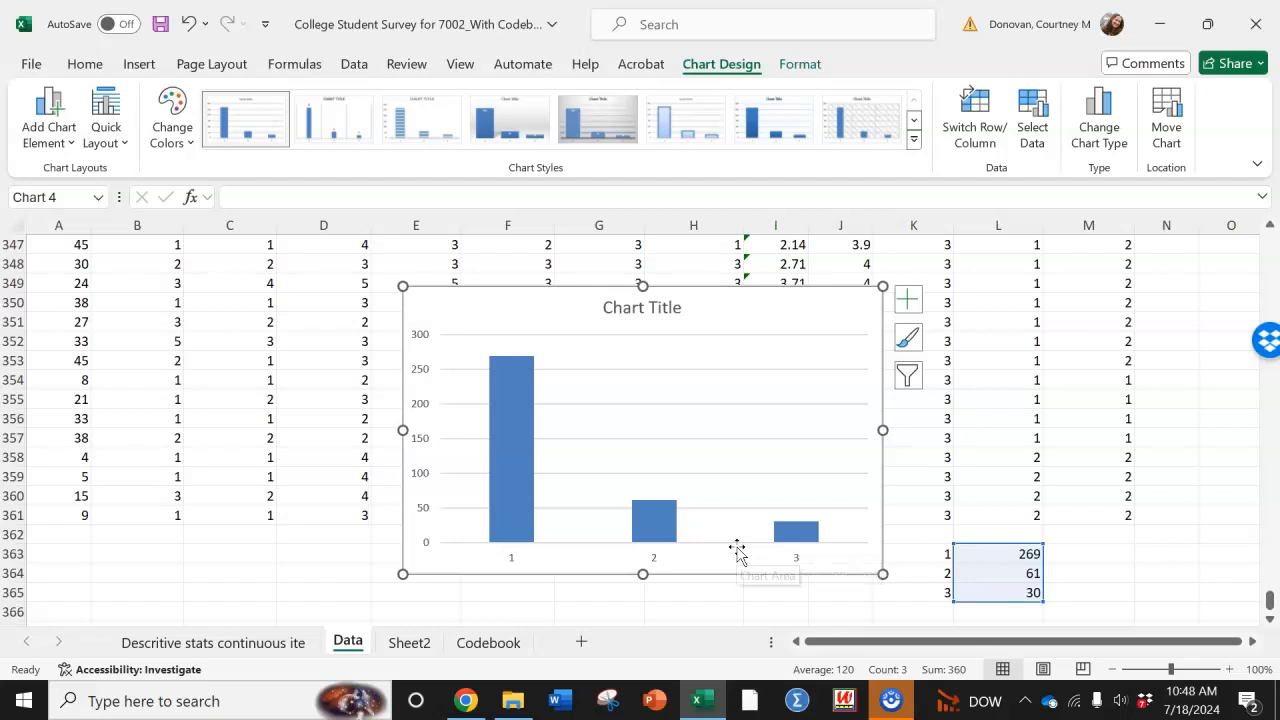
Paste the School level column chart as a picture on Sheet2 and place it beside the existing histogram
left_click(409, 642)
left_click(689, 417)
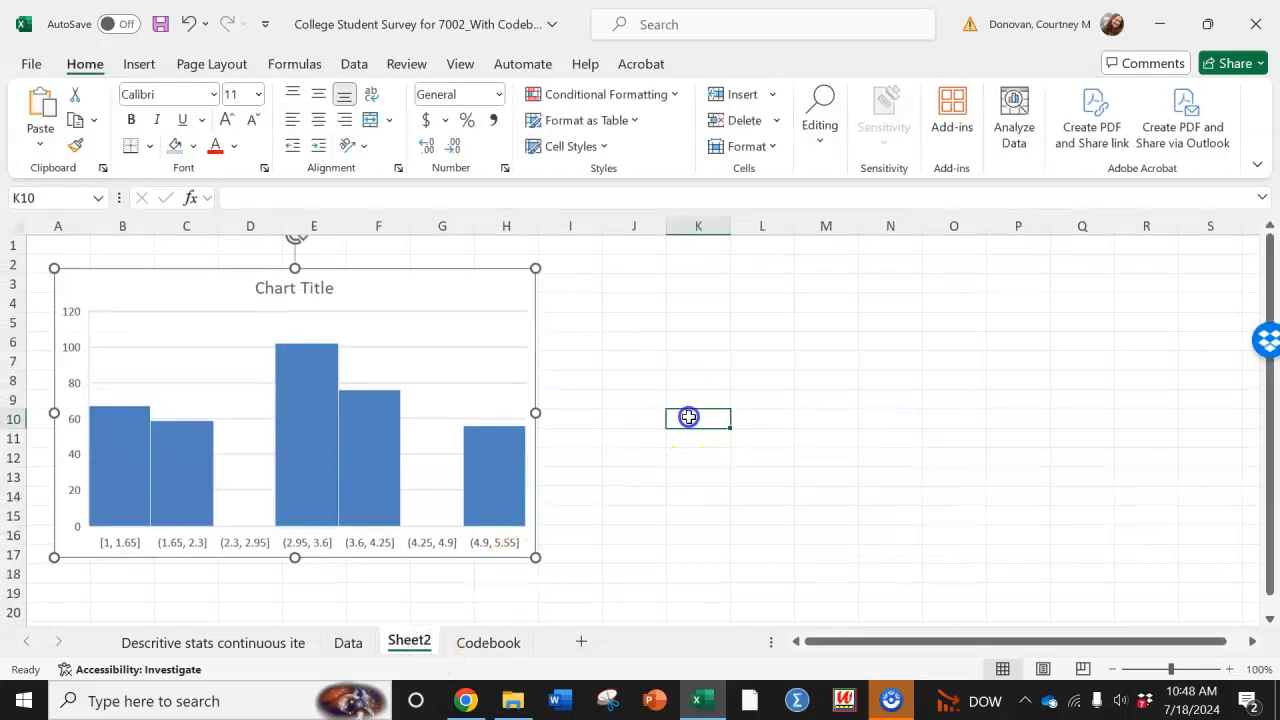
right_click(689, 417)
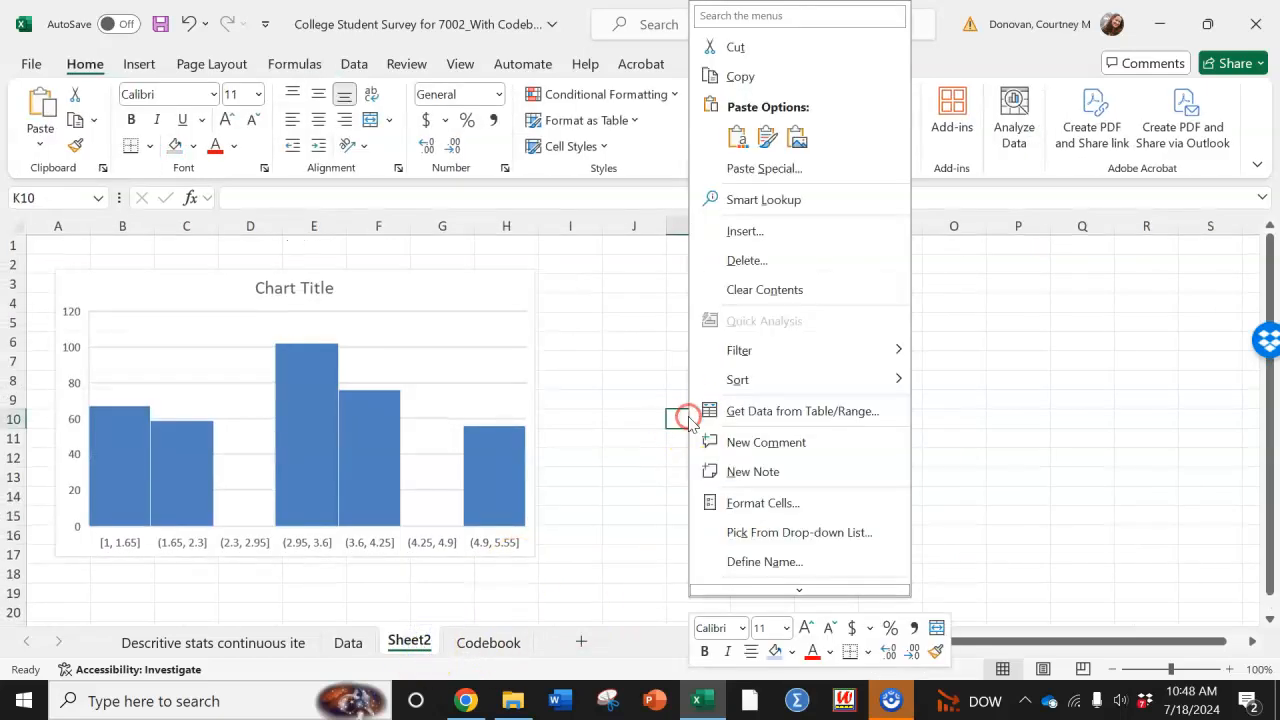
left_click(797, 137)
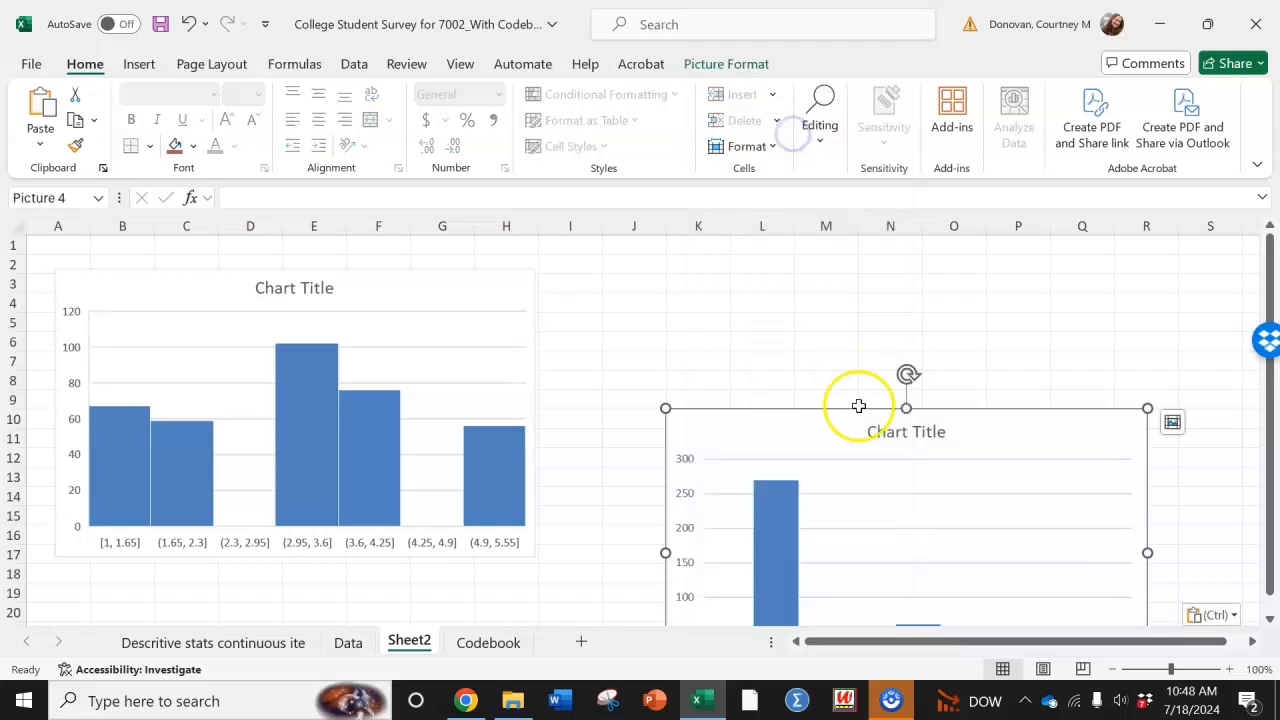
left_click_drag(820, 423, 776, 268)
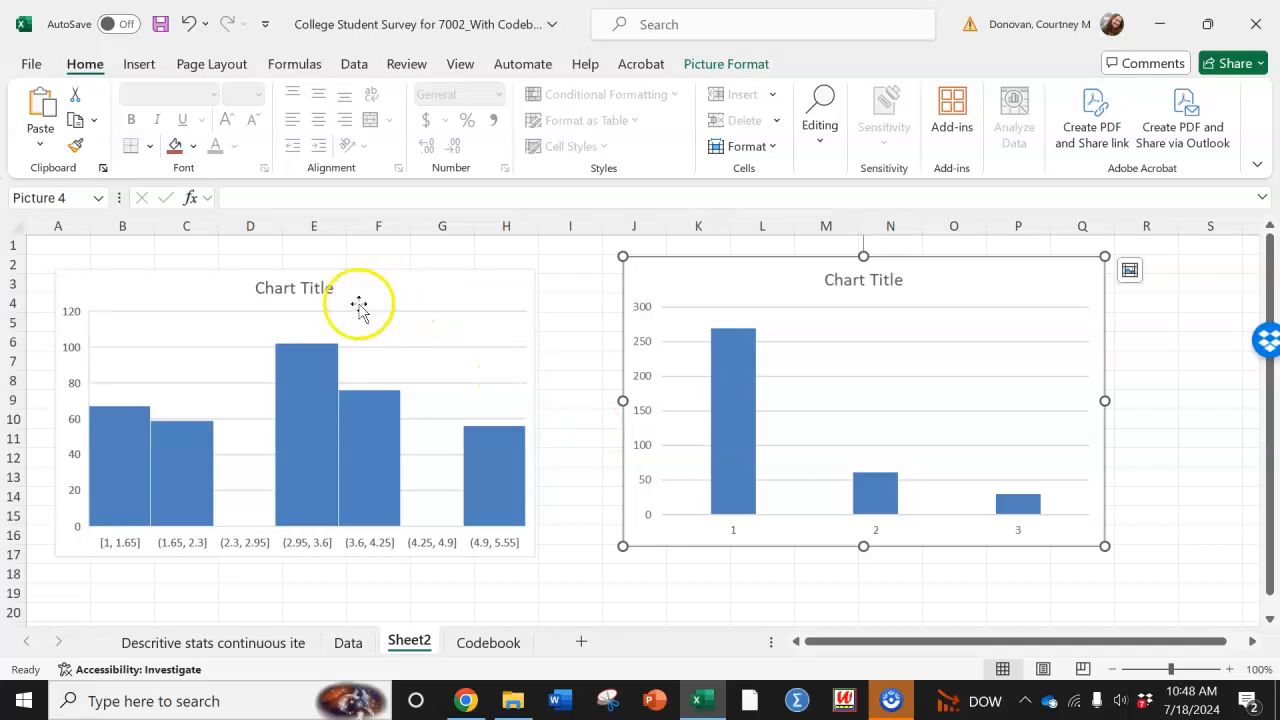
Delete the original School level column chart from the Data sheet and close the formatting pane
left_click(342, 643)
left_click(634, 308)
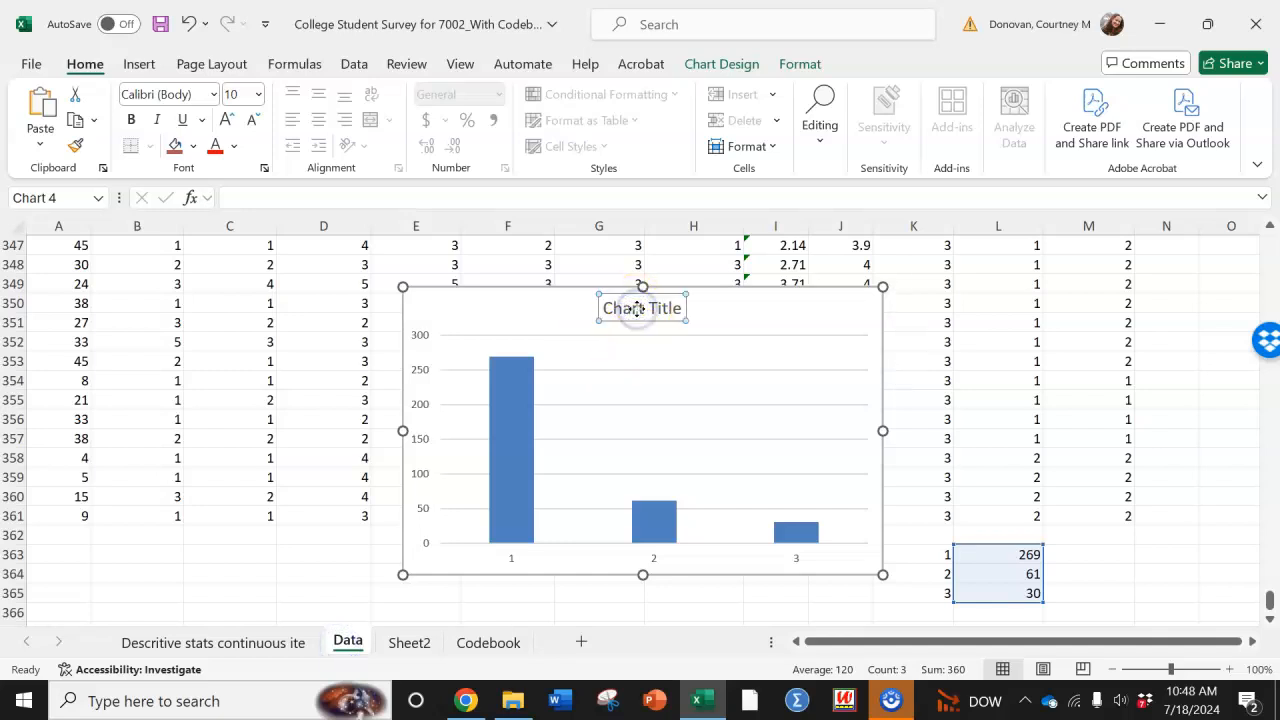
double_click(637, 309)
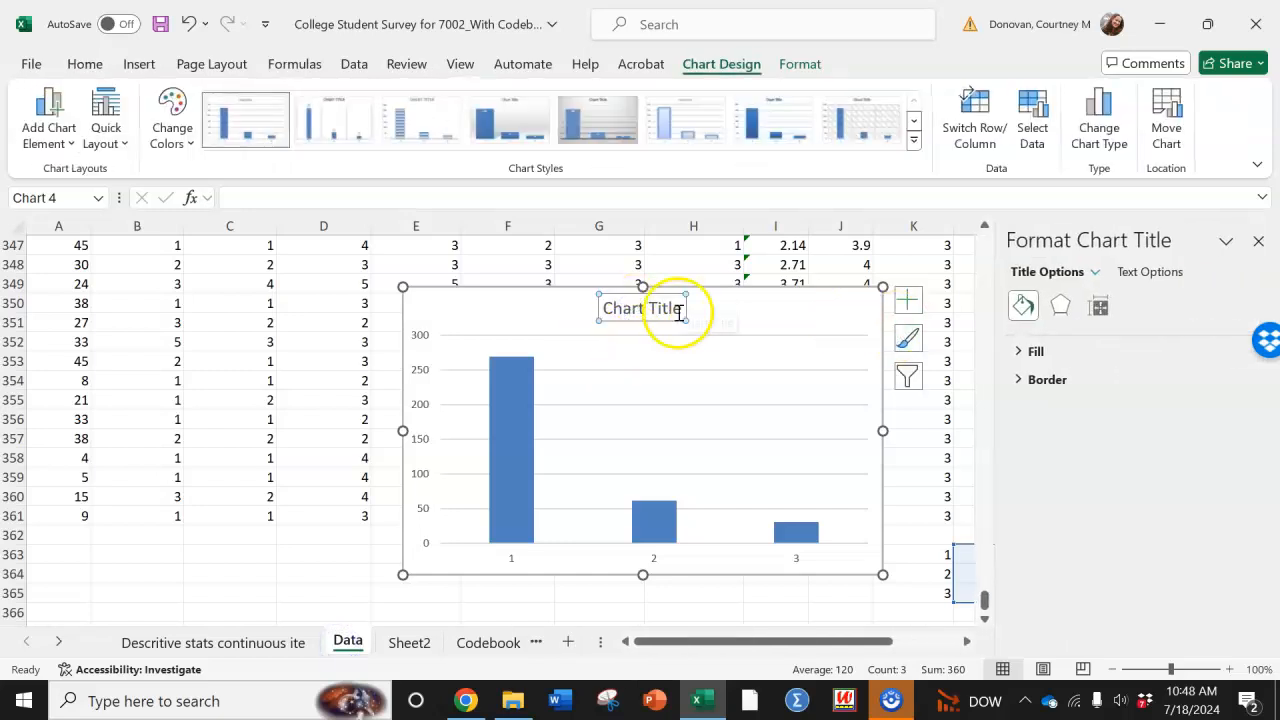
left_click(850, 302)
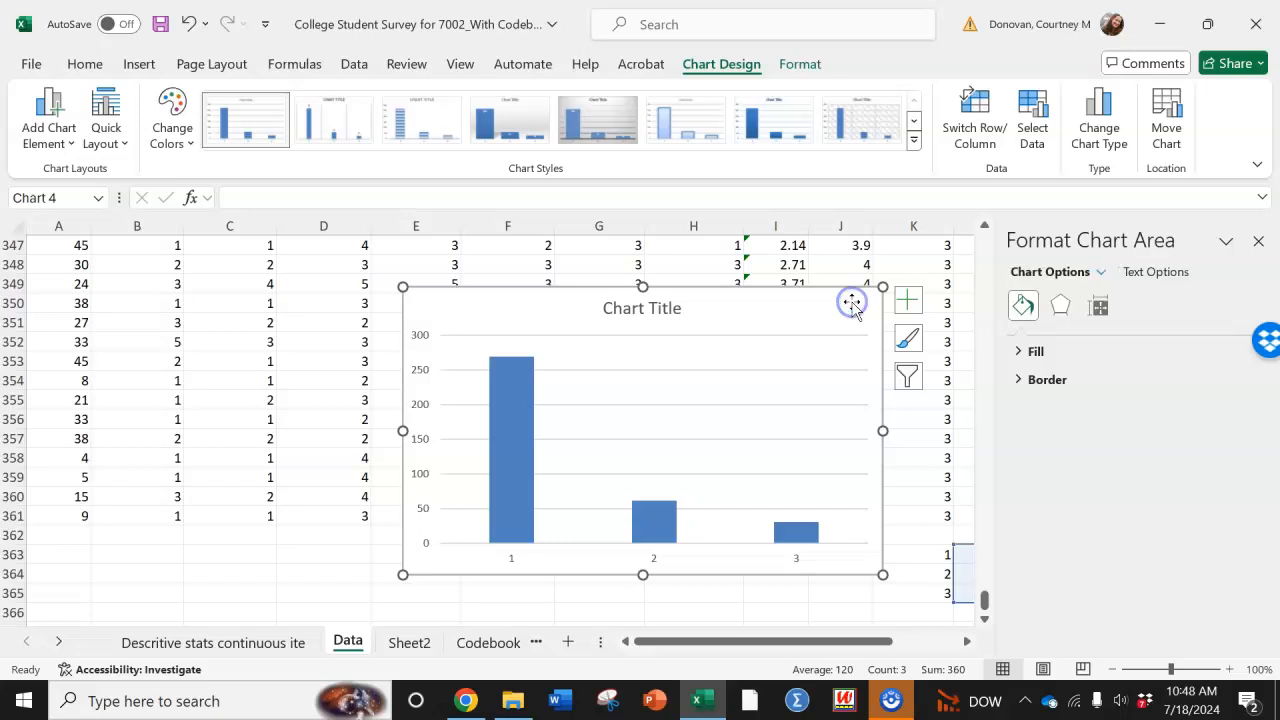
key("Delete")
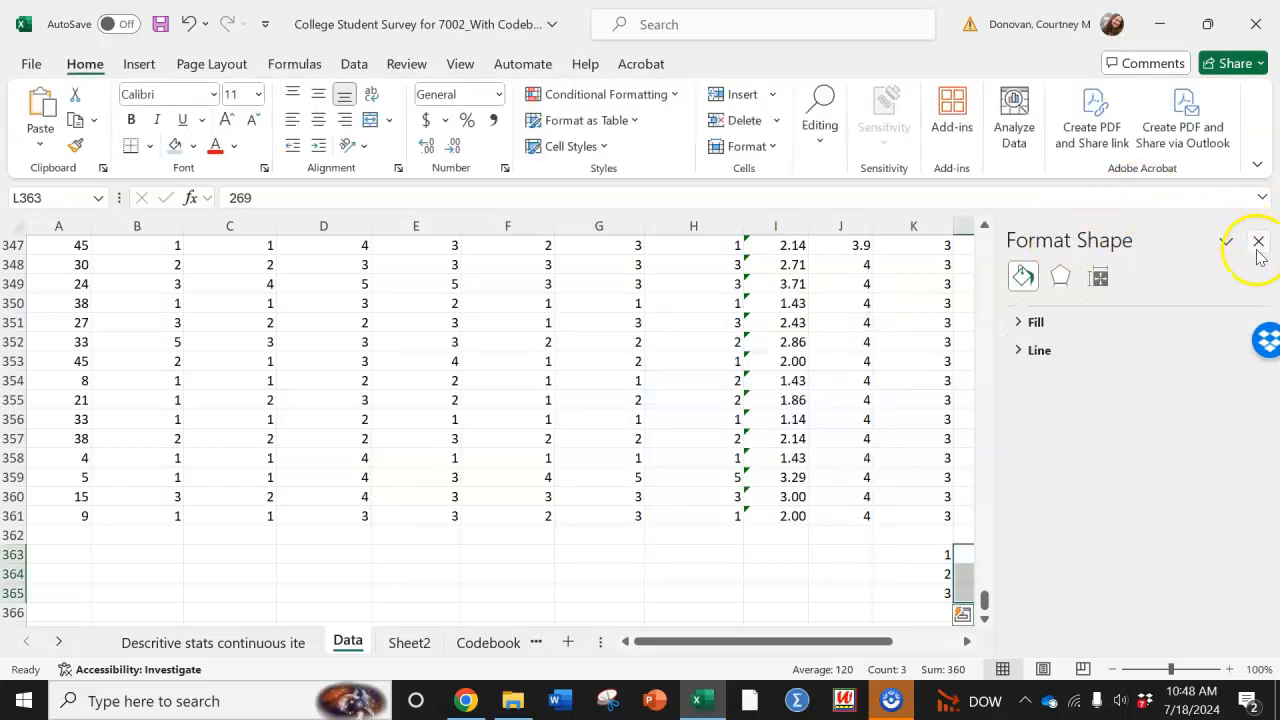
left_click(1258, 242)
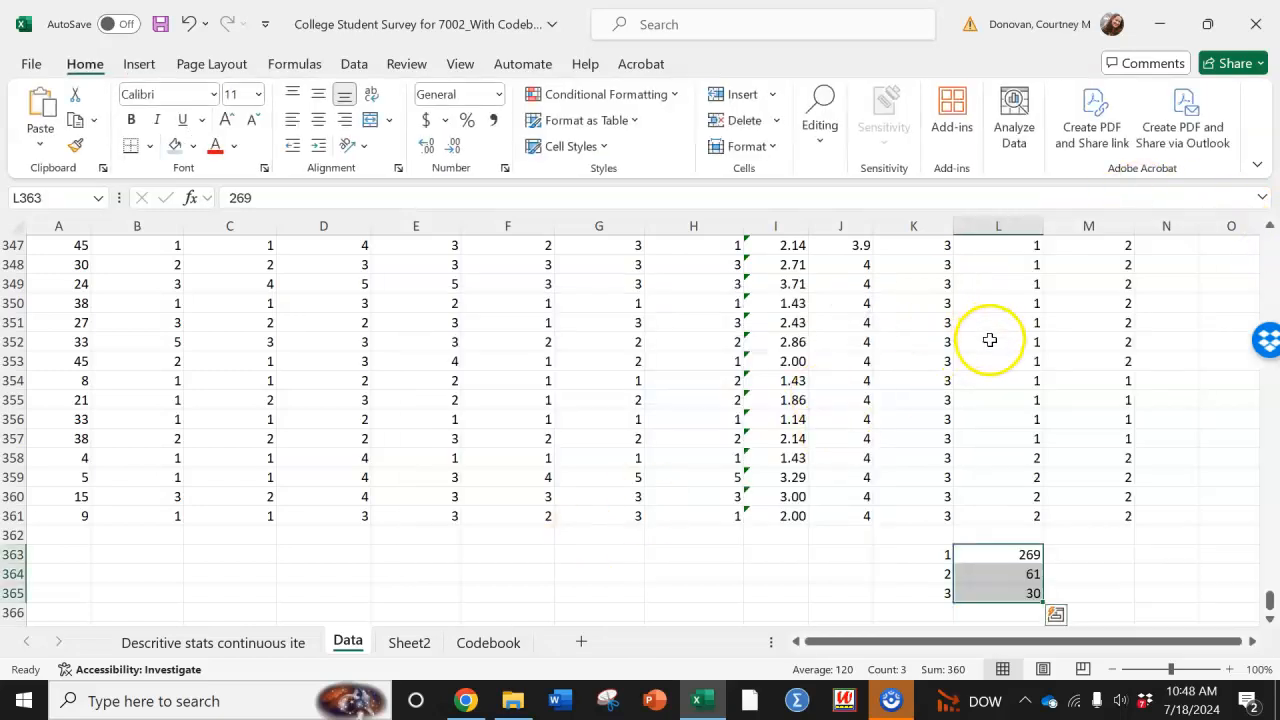